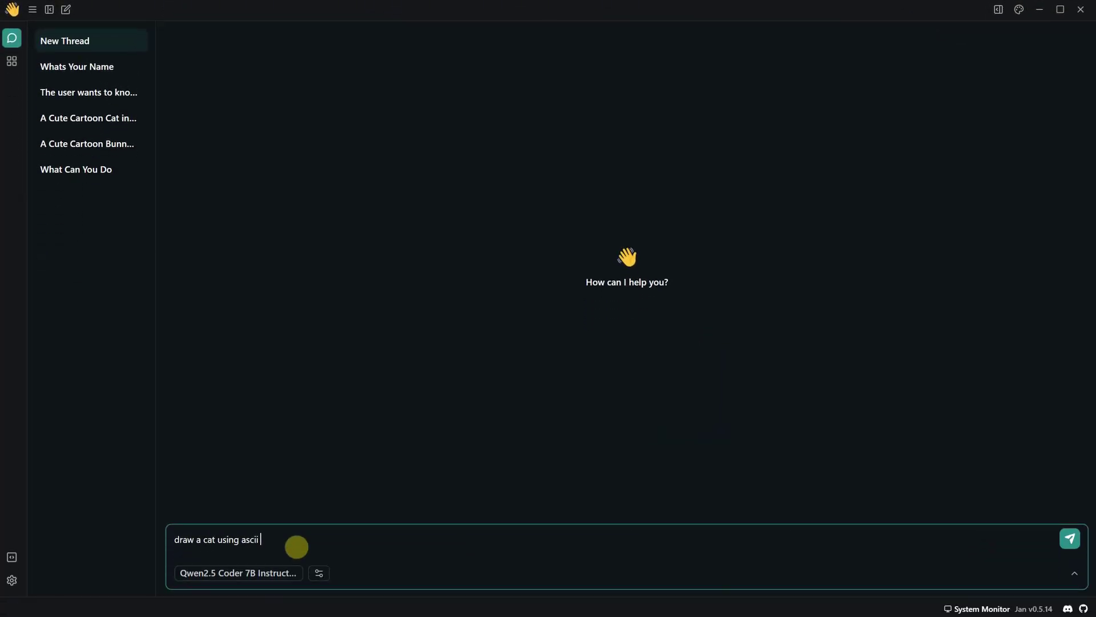
Send the prompts "draw a cat using ascii code" and "tell me a story about a dog and a cat" in the chat.
{"action": "type", "text": "code"}
{"action": "key", "text": "Return"}
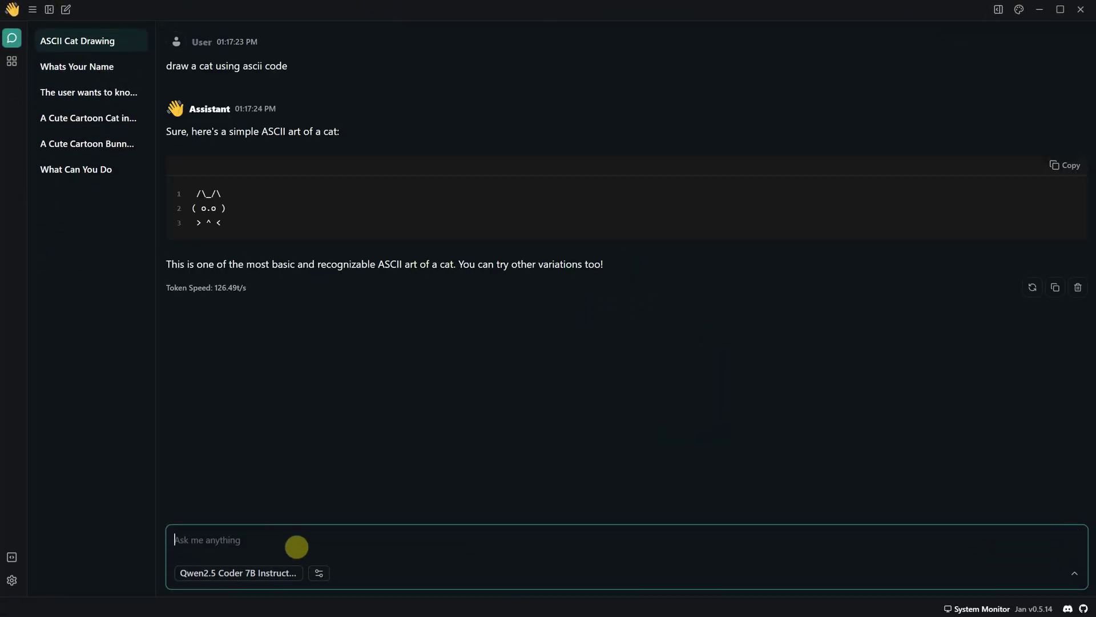
{"action": "type", "text": "tell me"}
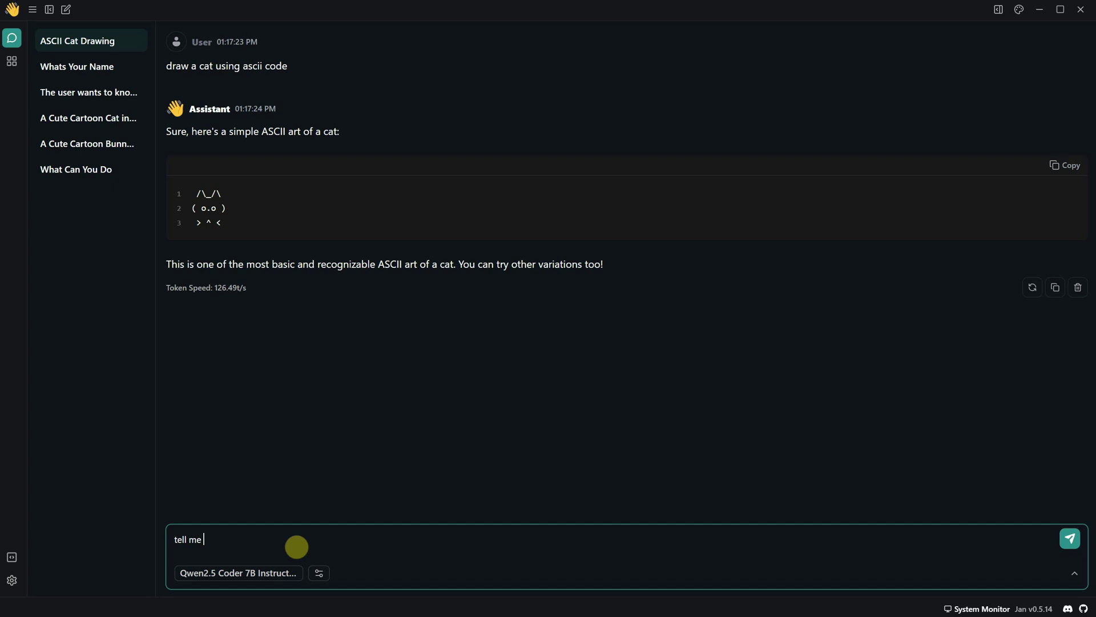
{"action": "type", "text": " a story about a dog and a cat"}
{"action": "key", "text": "Return"}
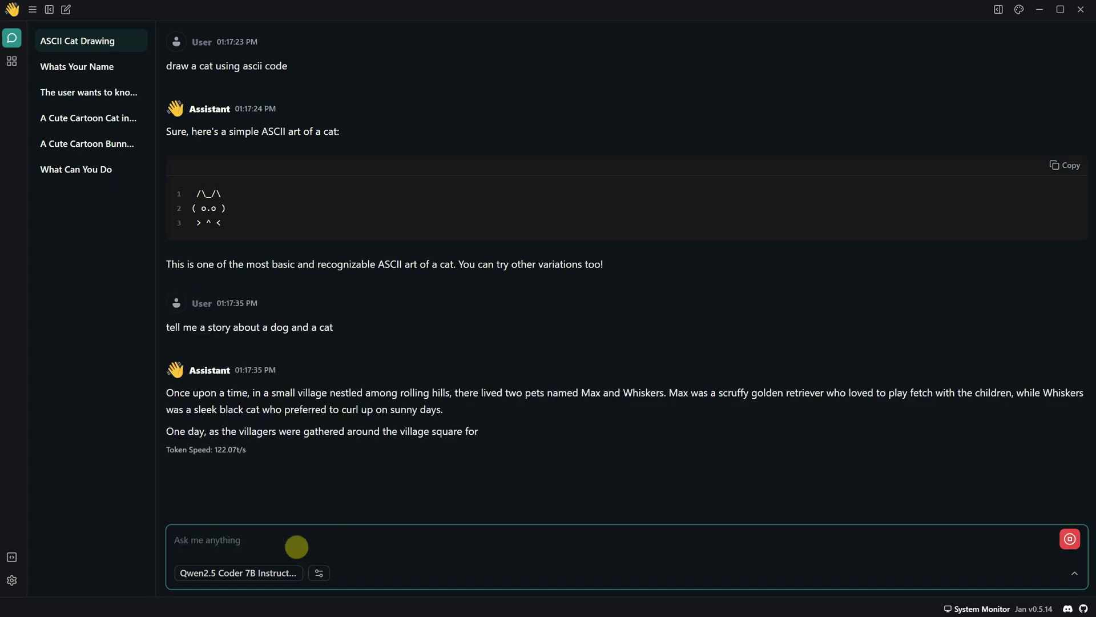
Ask the assistant to "give me a stable diffusion prompt for a cute cartoon bunny in a fantasy forest".
{"action": "type", "text": "give me a stable diffusion prompt for a cute cartoon bunny in a"}
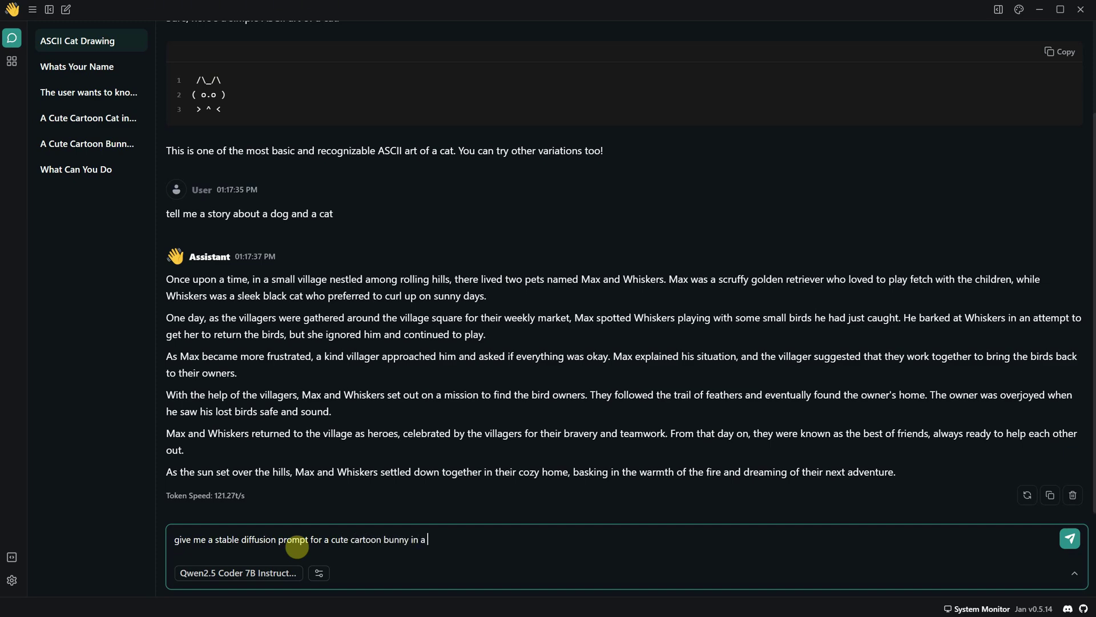
{"action": "type", "text": " fantasy forest"}
{"action": "key", "text": "Return"}
{"action": "left_click_drag", "start_coordinate": [617, 444], "coordinate": [211, 453]}
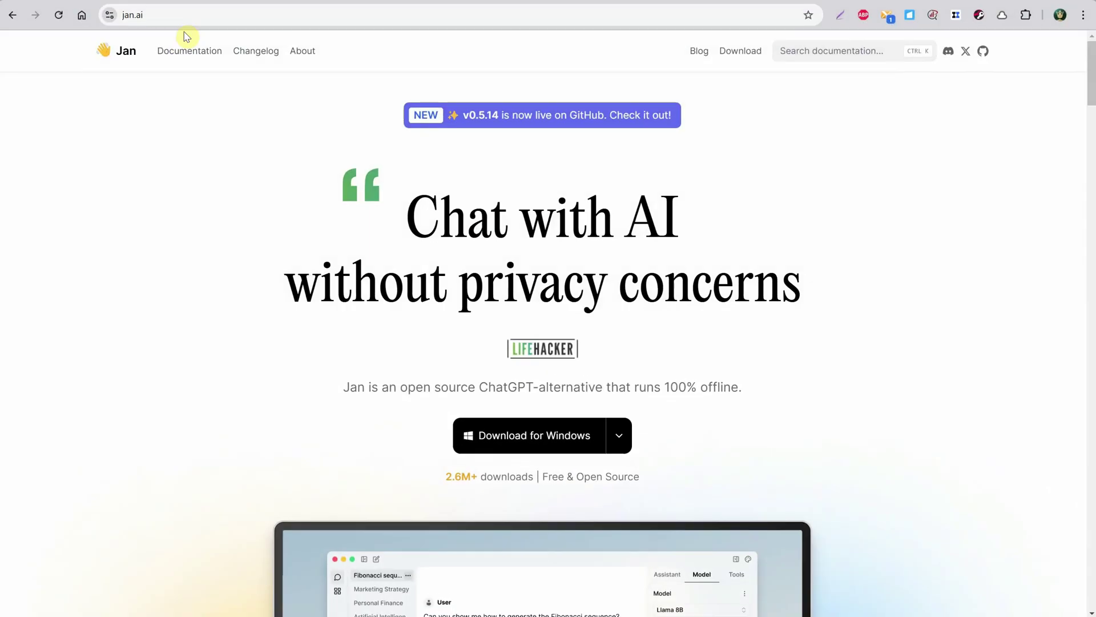
In the browser, open the documentation on jan.ai and read the overview's introduction and features.
{"action": "left_click", "coordinate": [110, 11]}
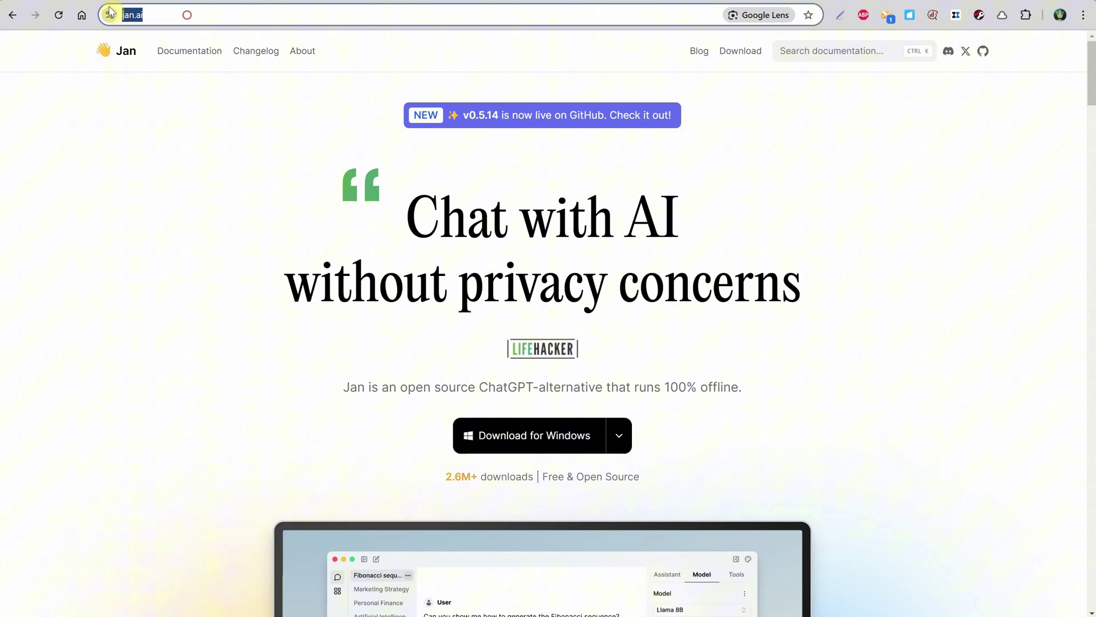
{"action": "left_click", "coordinate": [147, 164]}
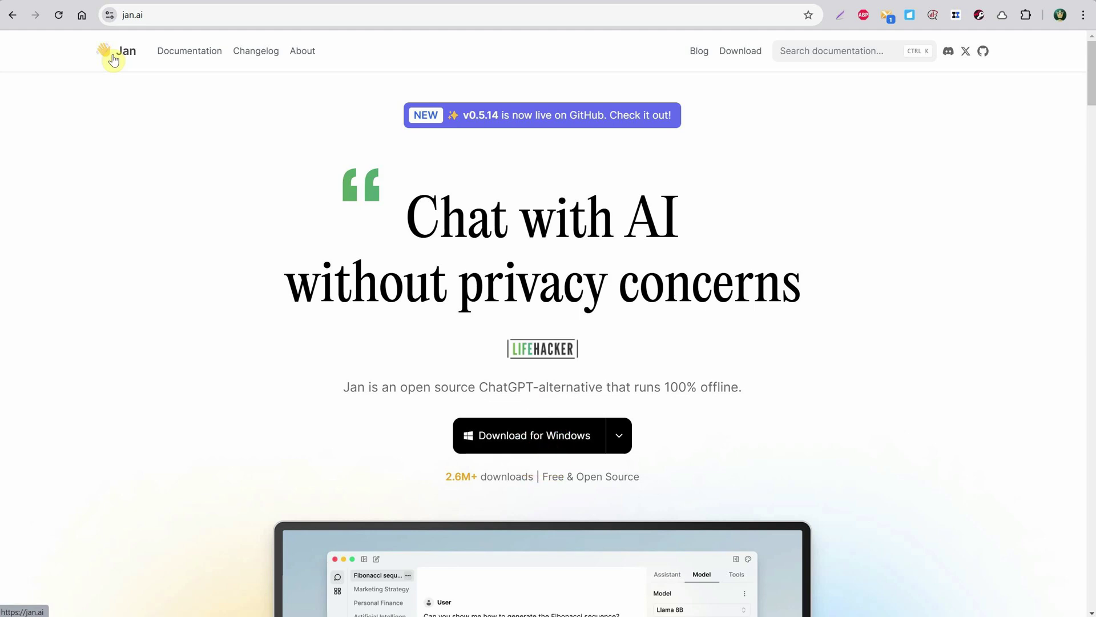
{"action": "left_click", "coordinate": [196, 53]}
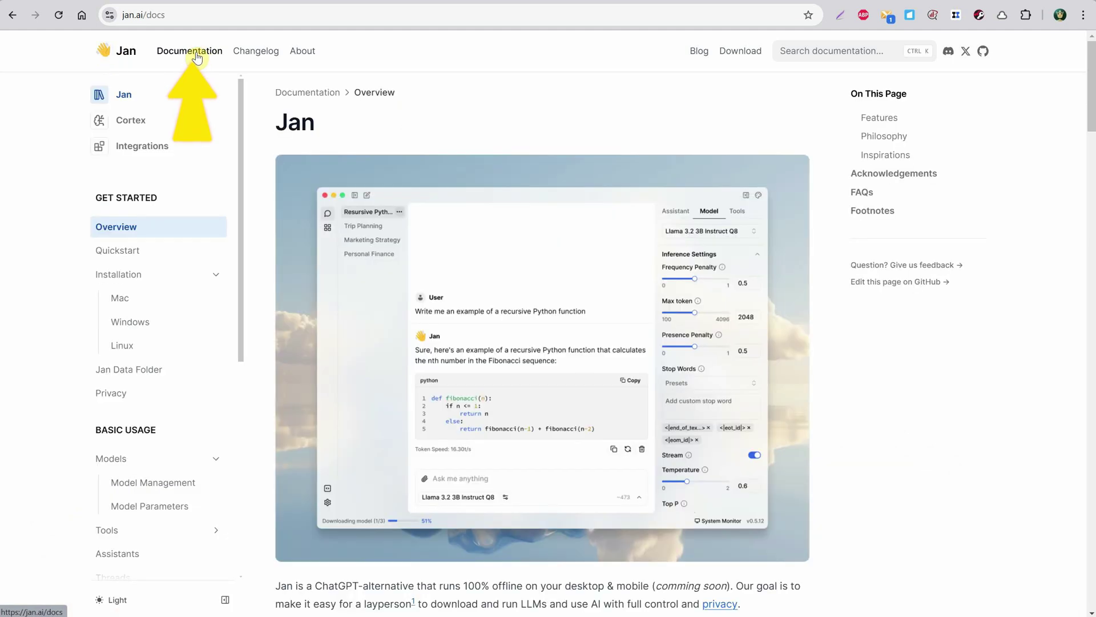
{"action": "scroll", "coordinate": [579, 215], "scroll_direction": "down", "scroll_amount": 2}
{"action": "scroll", "coordinate": [579, 215], "scroll_direction": "down", "scroll_amount": 2}
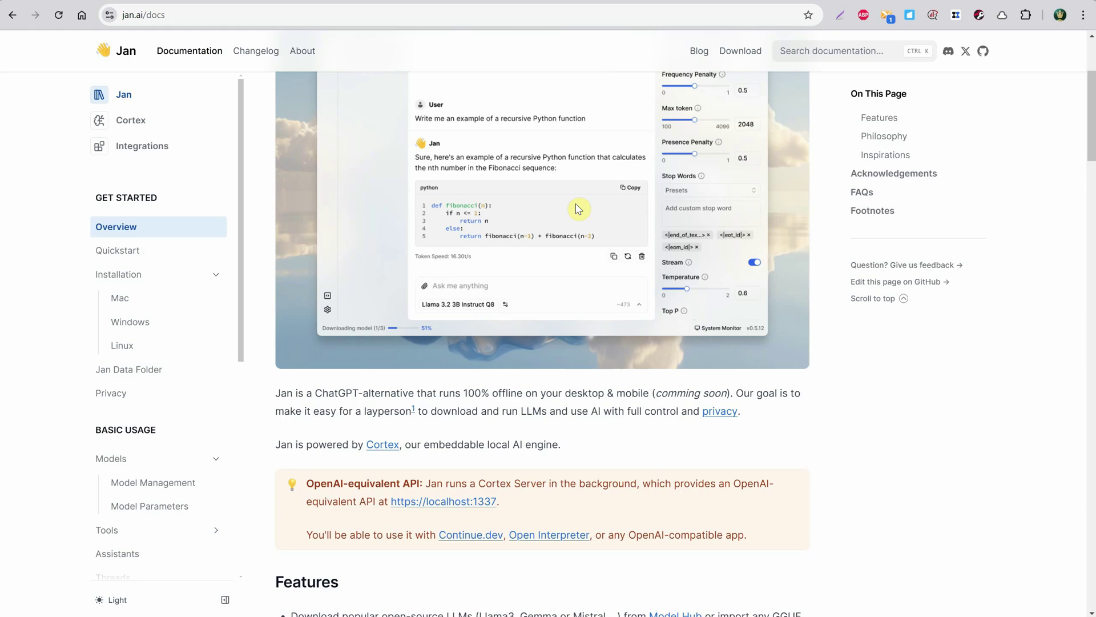
{"action": "left_click_drag", "start_coordinate": [277, 394], "coordinate": [617, 391]}
{"action": "left_click", "coordinate": [421, 406]}
{"action": "scroll", "coordinate": [603, 409], "scroll_direction": "down", "scroll_amount": 5}
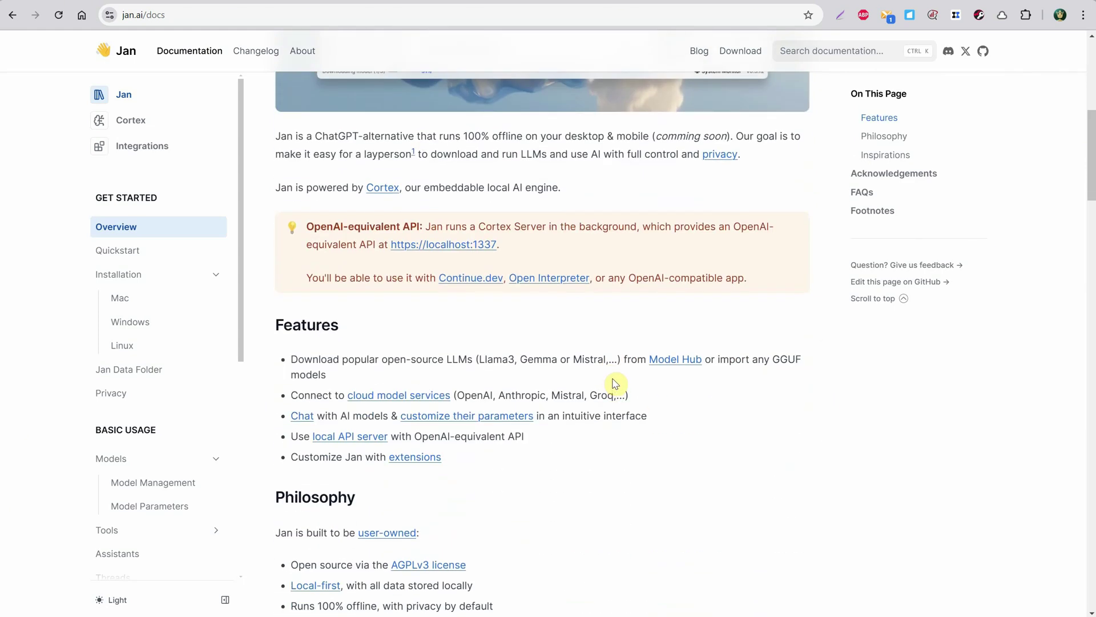
Open the Windows installation guide and examine the CPU, memory, GPU and storage requirements and the install instructions.
{"action": "left_click", "coordinate": [126, 274]}
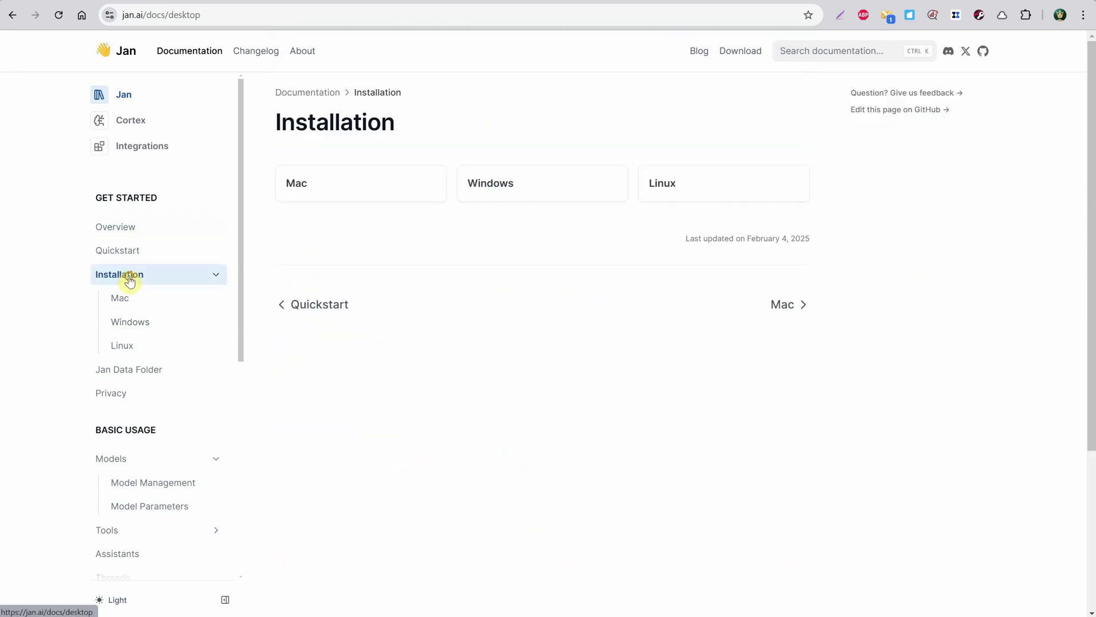
{"action": "left_click", "coordinate": [130, 324]}
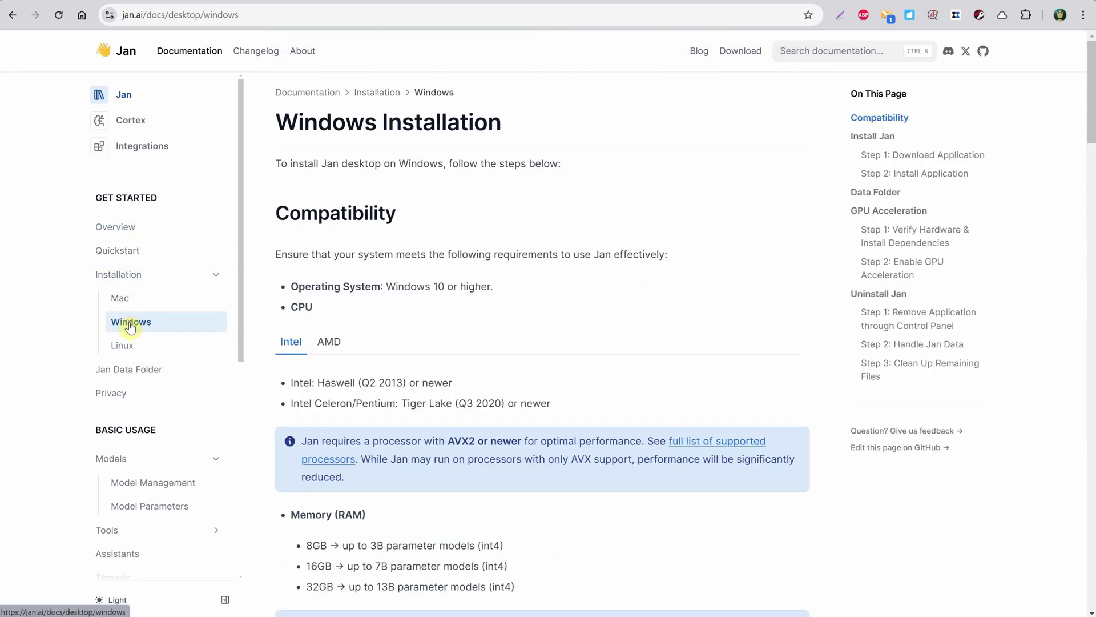
{"action": "scroll", "coordinate": [673, 269], "scroll_direction": "down", "scroll_amount": 2}
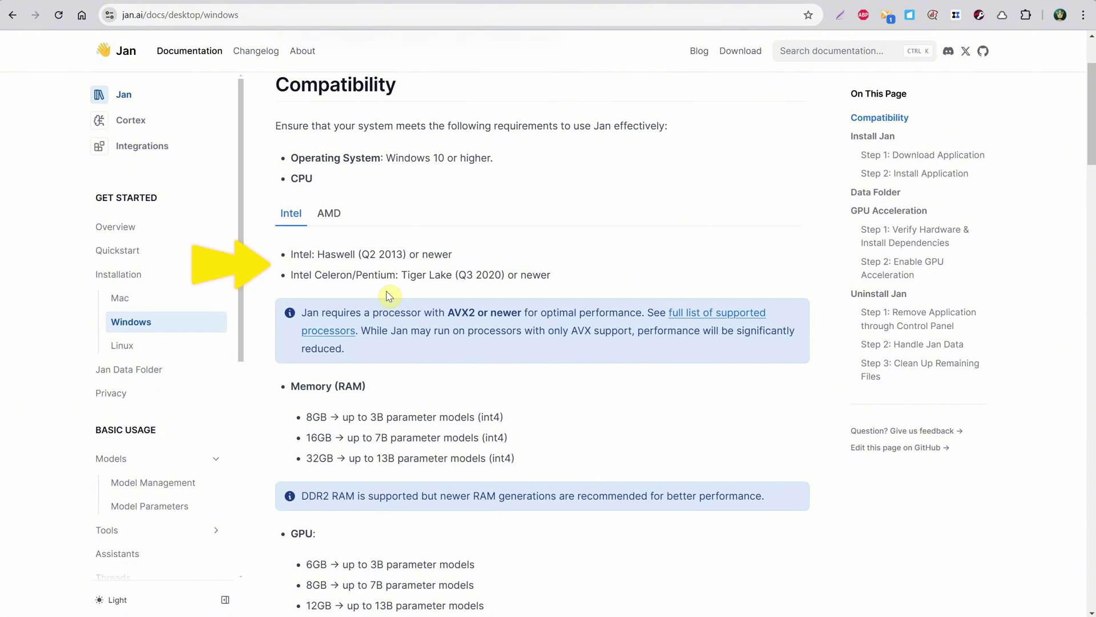
{"action": "scroll", "coordinate": [389, 296], "scroll_direction": "down", "scroll_amount": 5}
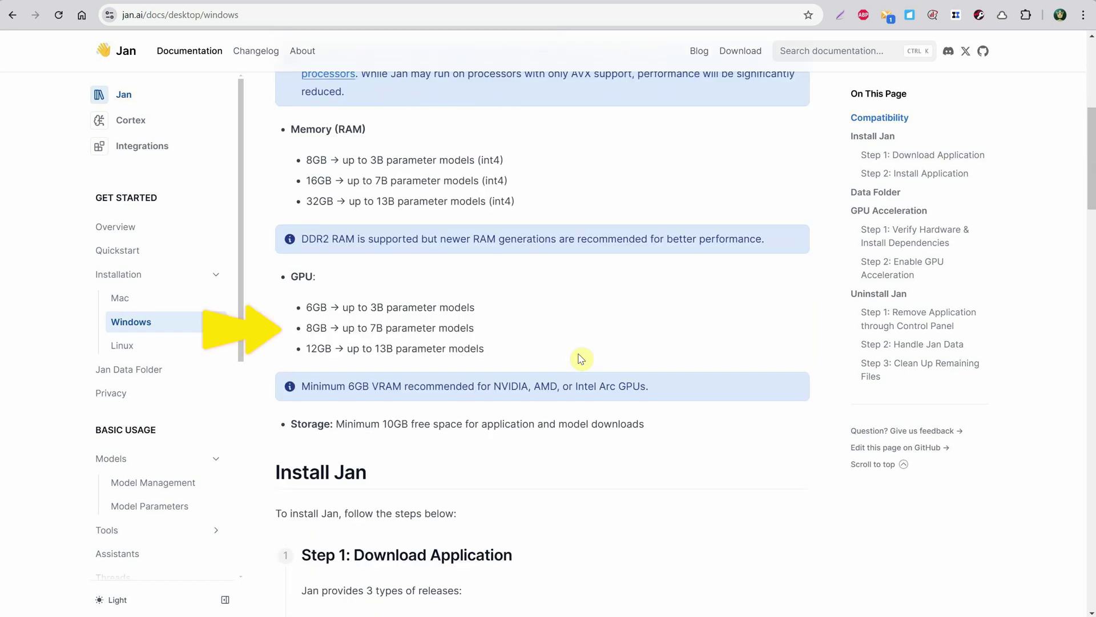
{"action": "double_click", "coordinate": [323, 345]}
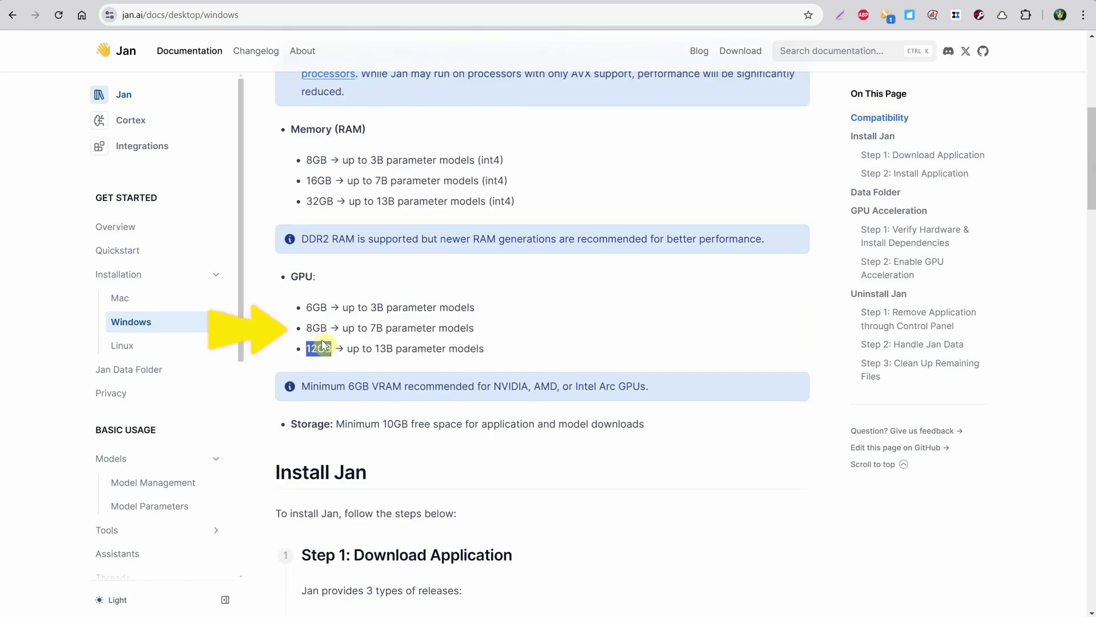
{"action": "left_click", "coordinate": [560, 334]}
{"action": "double_click", "coordinate": [378, 349]}
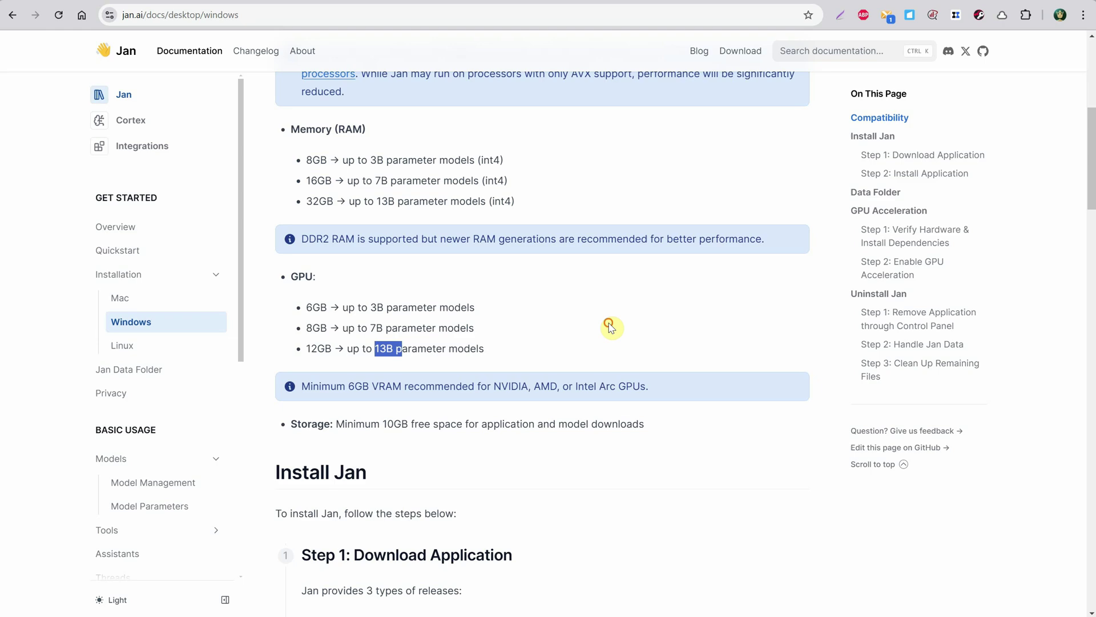
{"action": "left_click", "coordinate": [605, 323]}
{"action": "scroll", "coordinate": [550, 409], "scroll_direction": "down", "scroll_amount": 2}
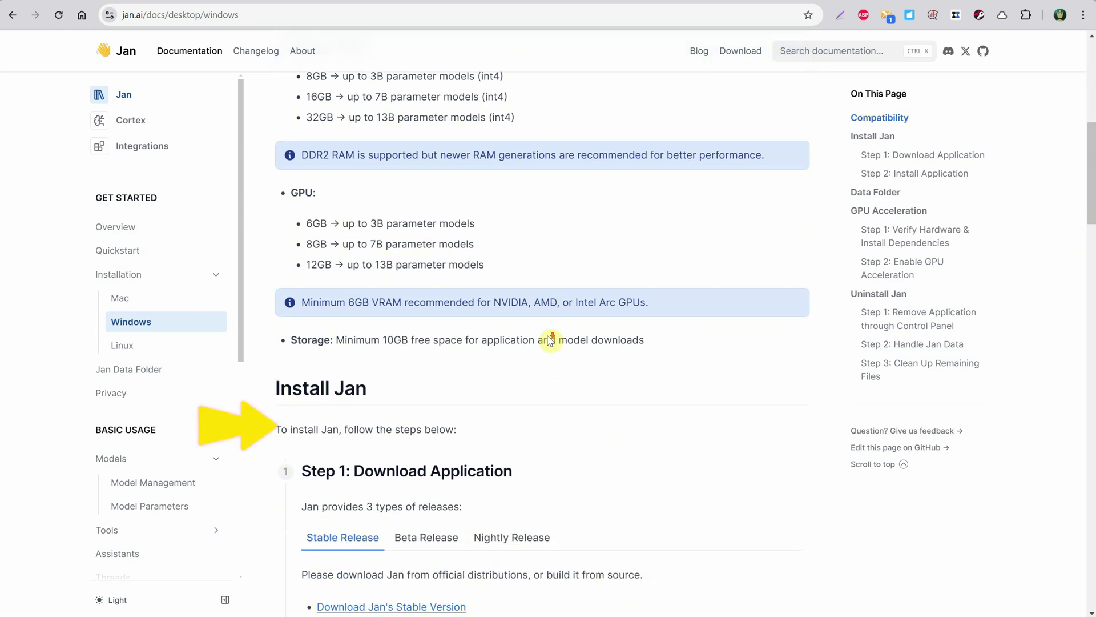
{"action": "scroll", "coordinate": [536, 333], "scroll_direction": "down", "scroll_amount": 2}
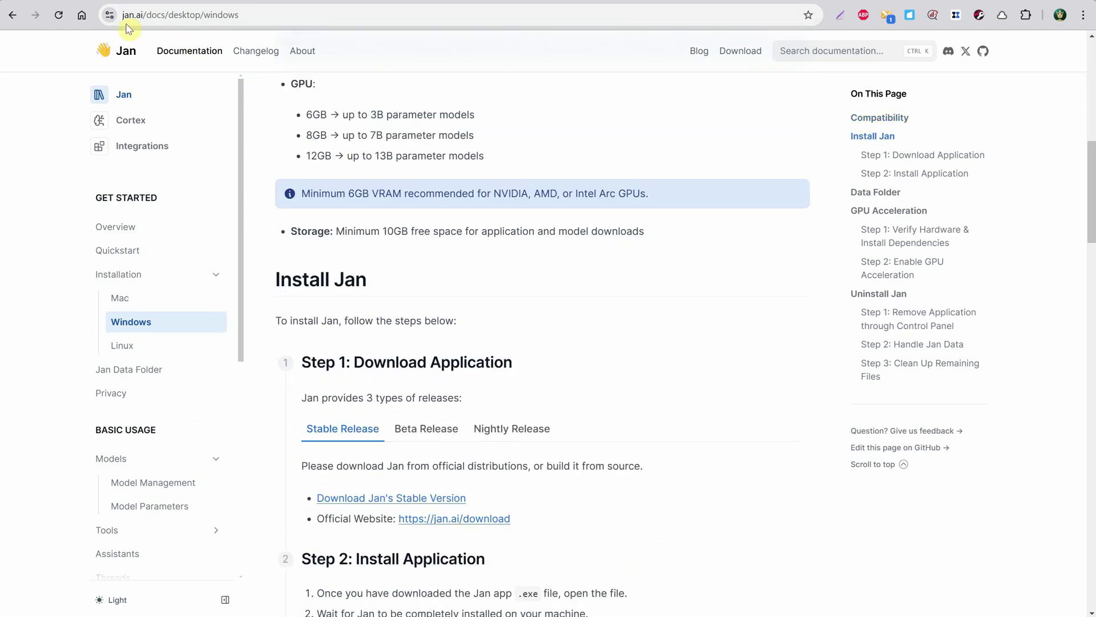
Download the Windows installer from the Jan home page and save it as jan-win-x64-0.5.14.exe in the Downloads folder.
{"action": "left_click", "coordinate": [117, 50]}
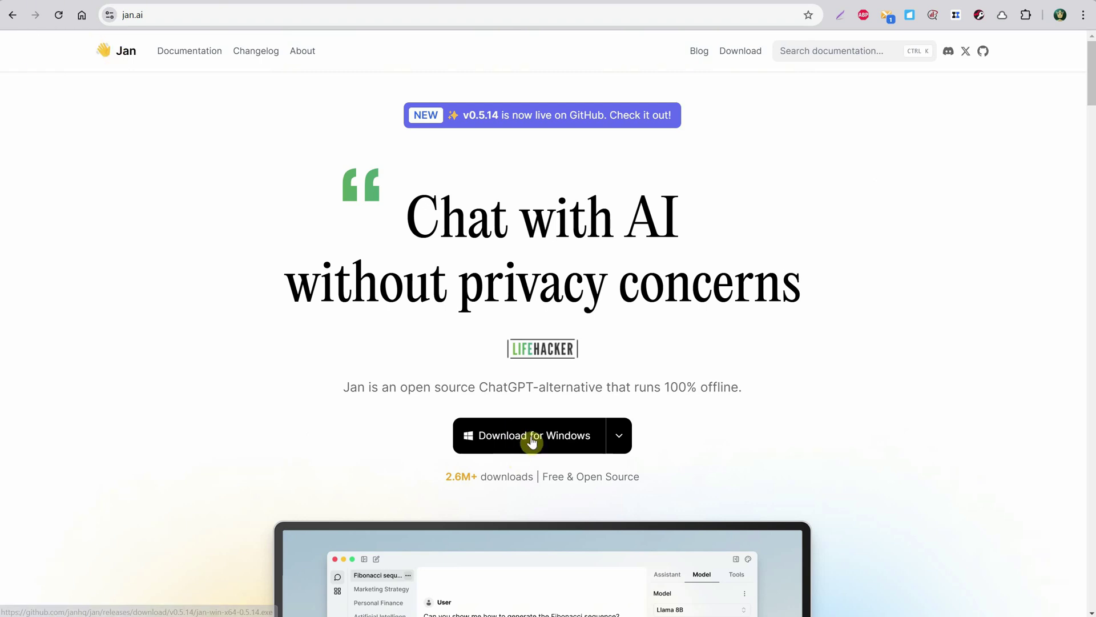
{"action": "left_click", "coordinate": [532, 439]}
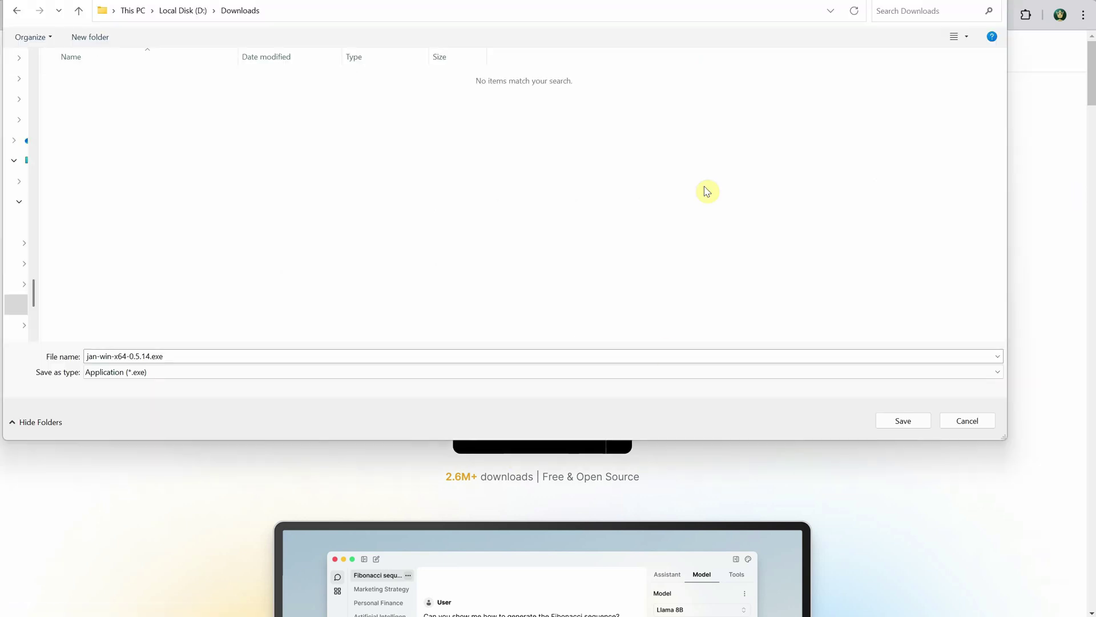
{"action": "left_click", "coordinate": [900, 420]}
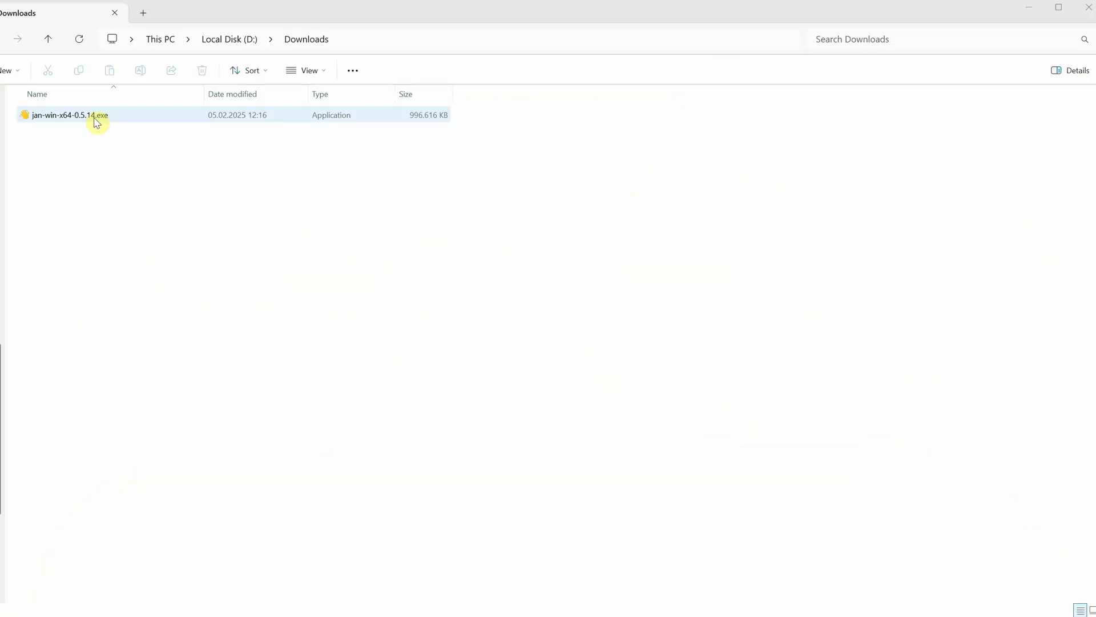
Run jan-win-x64-0.5.14.exe, deny the anonymous data collection request and maximize the Jan window.
{"action": "double_click", "coordinate": [95, 118]}
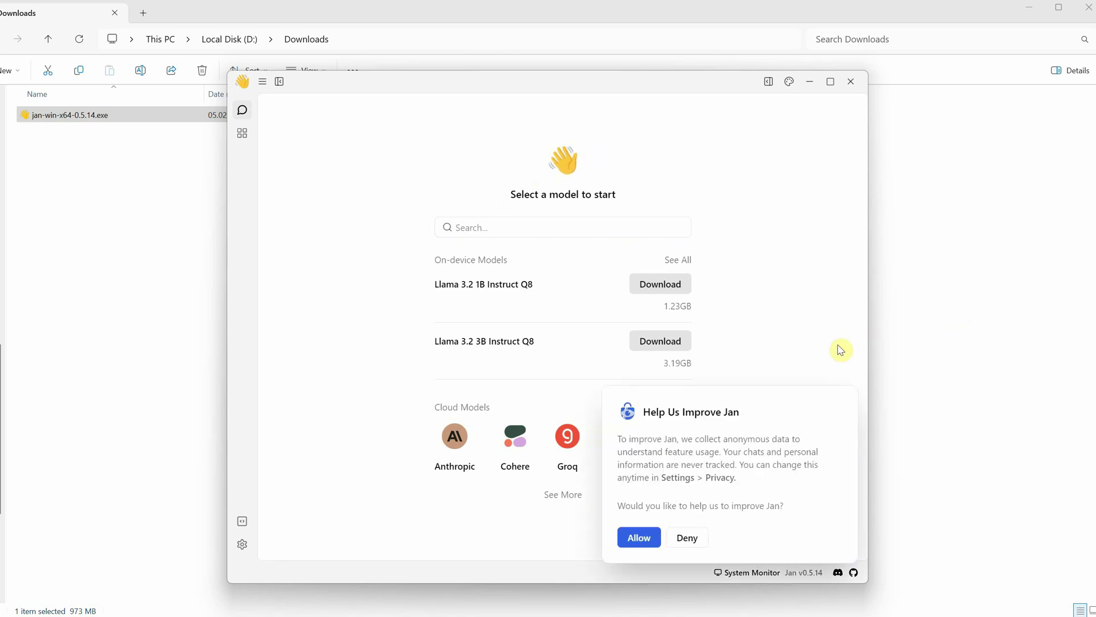
{"action": "left_click", "coordinate": [685, 539]}
{"action": "left_click_drag", "start_coordinate": [506, 83], "coordinate": [282, 1]}
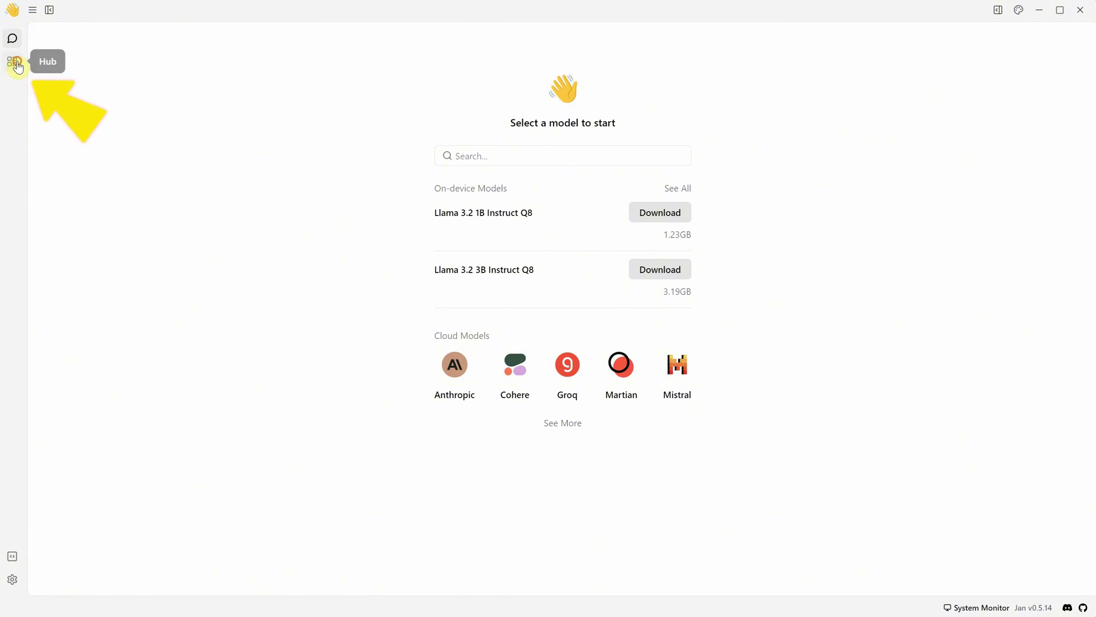
Open the model Hub and focus its model search field without entering a query.
{"action": "left_click", "coordinate": [18, 67]}
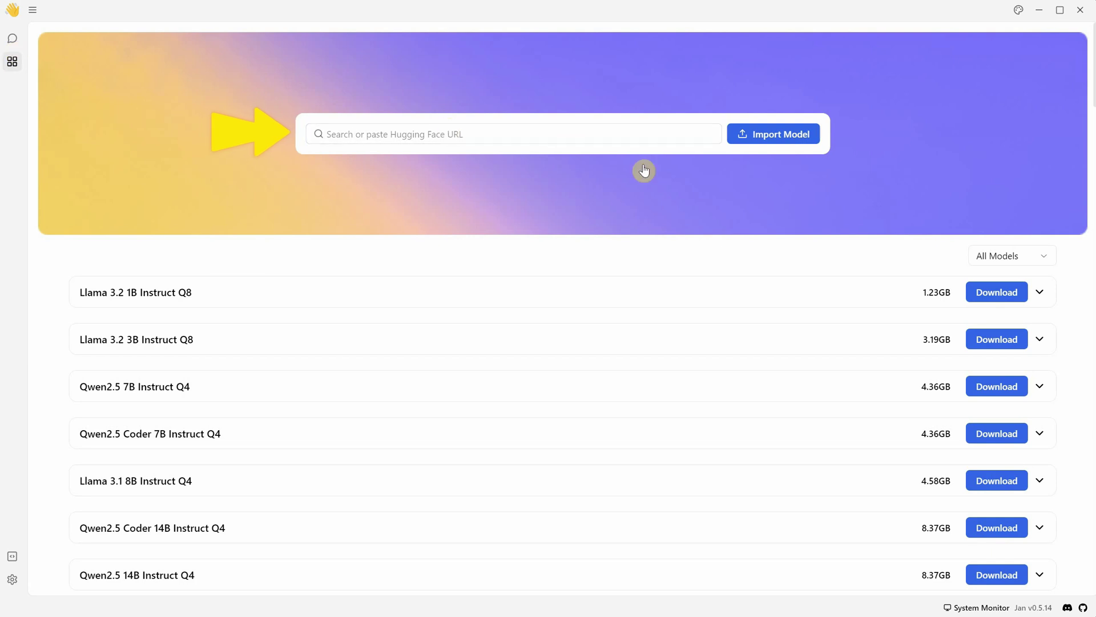
{"action": "left_click", "coordinate": [639, 128]}
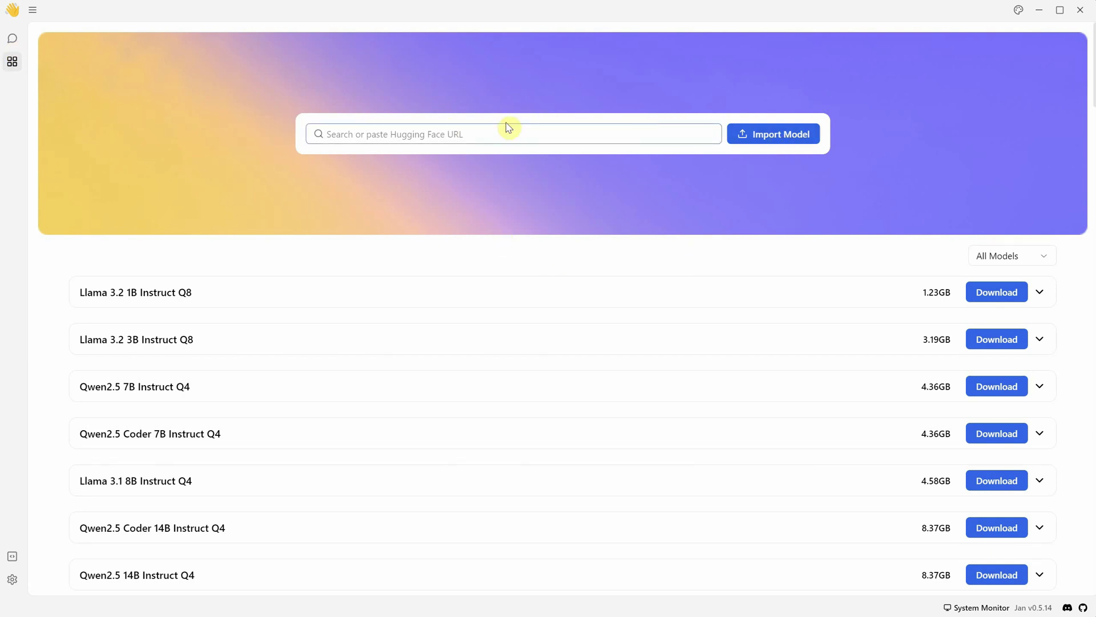
{"action": "left_click", "coordinate": [701, 189]}
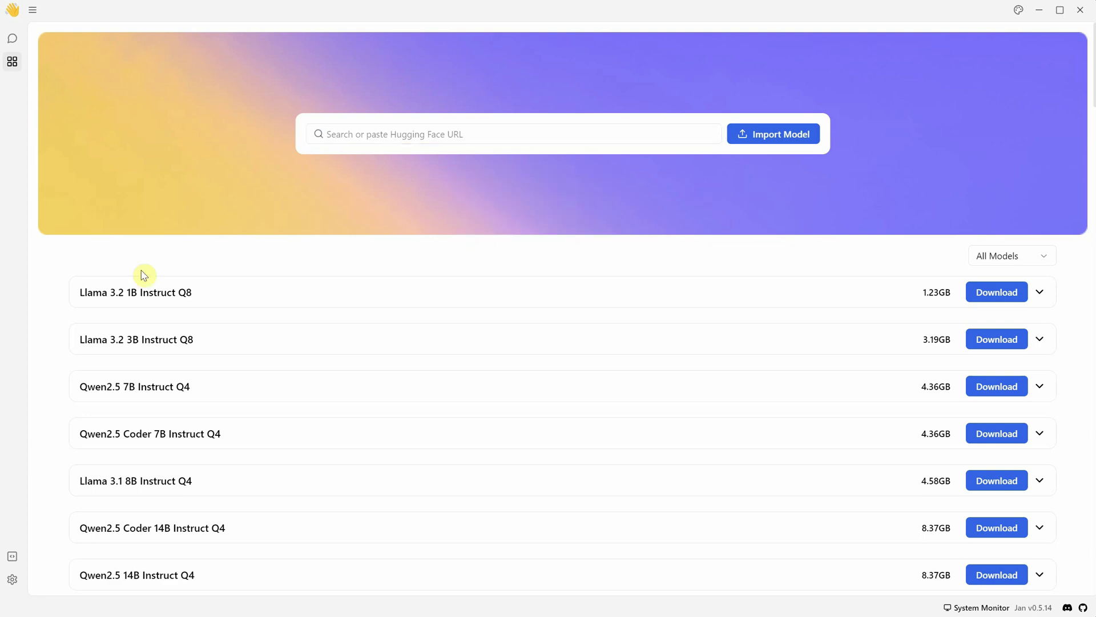
Look through the available models, the slow-device note on Qwen2.5 Coder 32B Instruct Q4 and the model filter options.
{"action": "scroll", "coordinate": [340, 347], "scroll_direction": "down", "scroll_amount": 8}
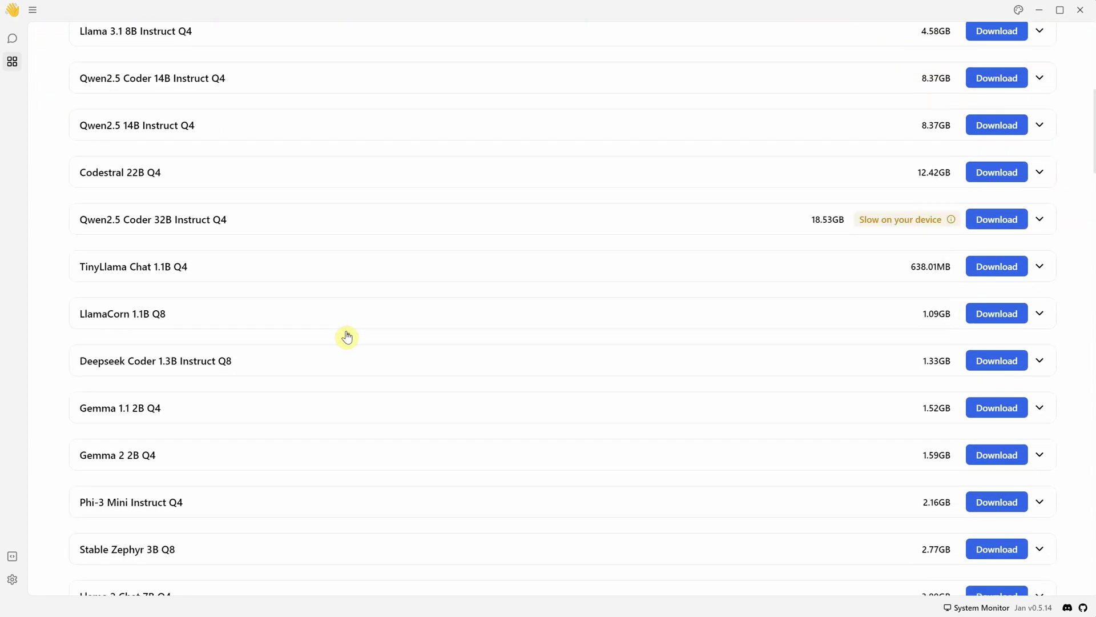
{"action": "scroll", "coordinate": [348, 335], "scroll_direction": "down", "scroll_amount": 3}
{"action": "scroll", "coordinate": [903, 359], "scroll_direction": "up", "scroll_amount": 6}
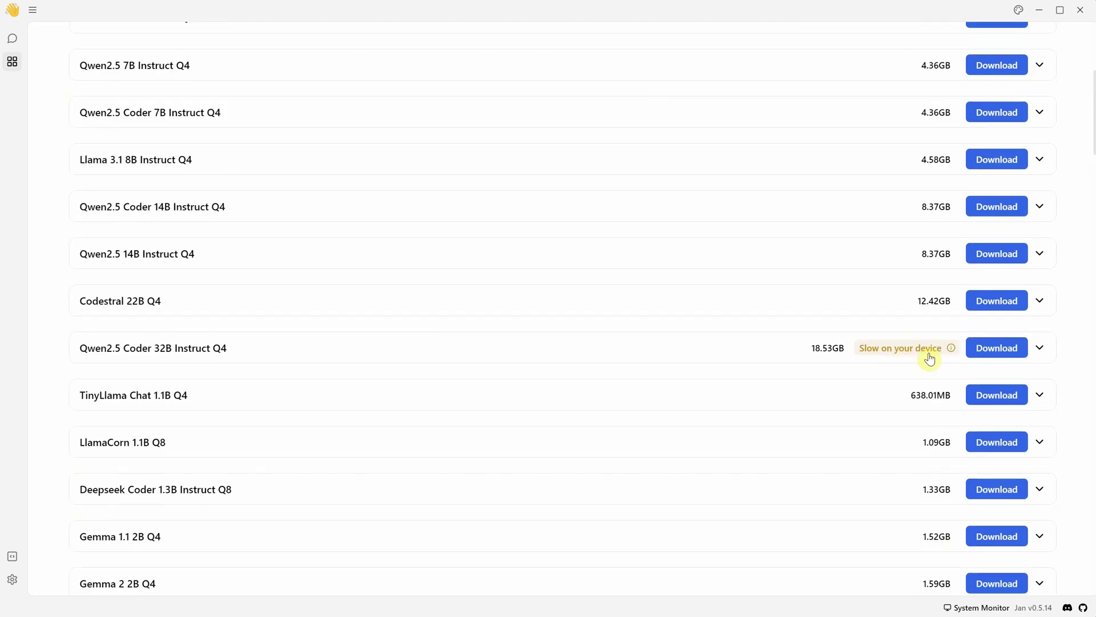
{"action": "mouse_move", "coordinate": [951, 350]}
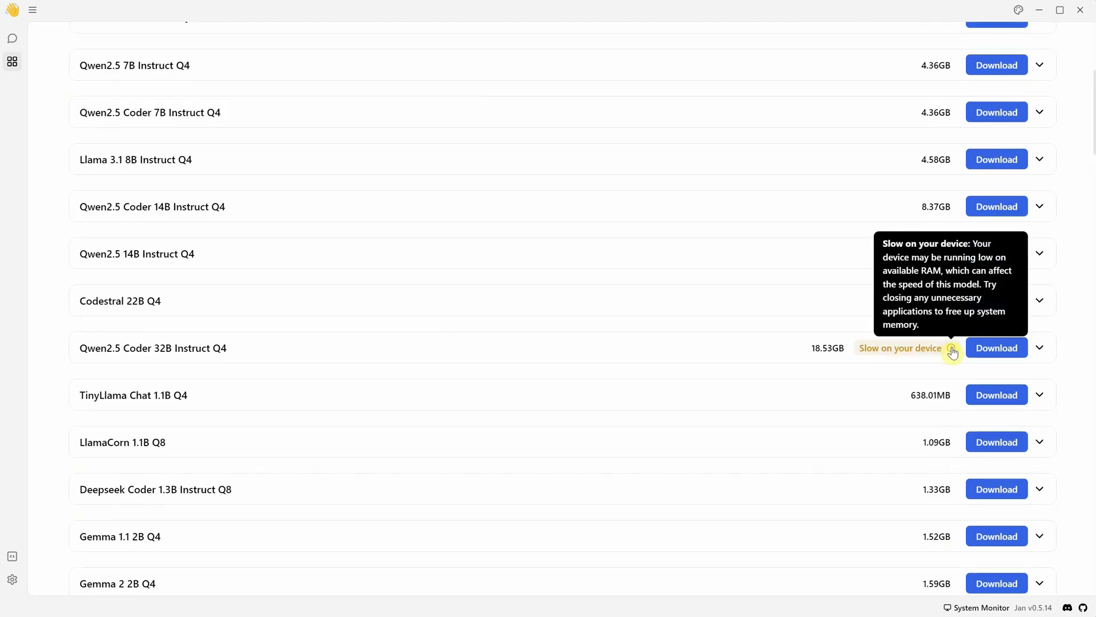
{"action": "scroll", "coordinate": [684, 338], "scroll_direction": "down", "scroll_amount": 7}
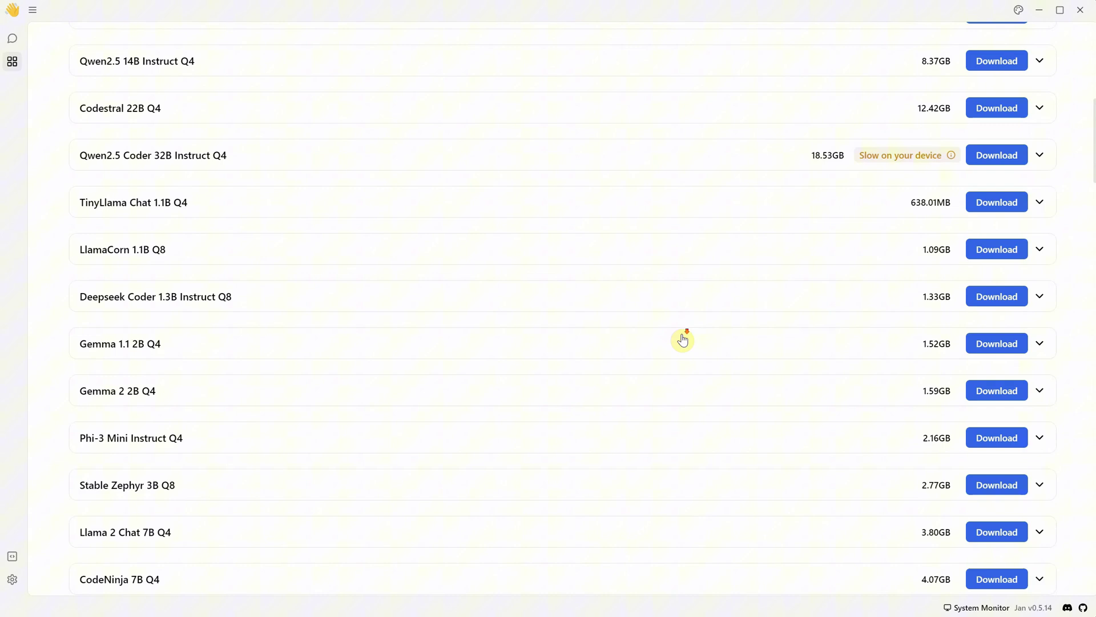
{"action": "scroll", "coordinate": [684, 338], "scroll_direction": "down", "scroll_amount": 3}
{"action": "scroll", "coordinate": [685, 336], "scroll_direction": "up", "scroll_amount": 16}
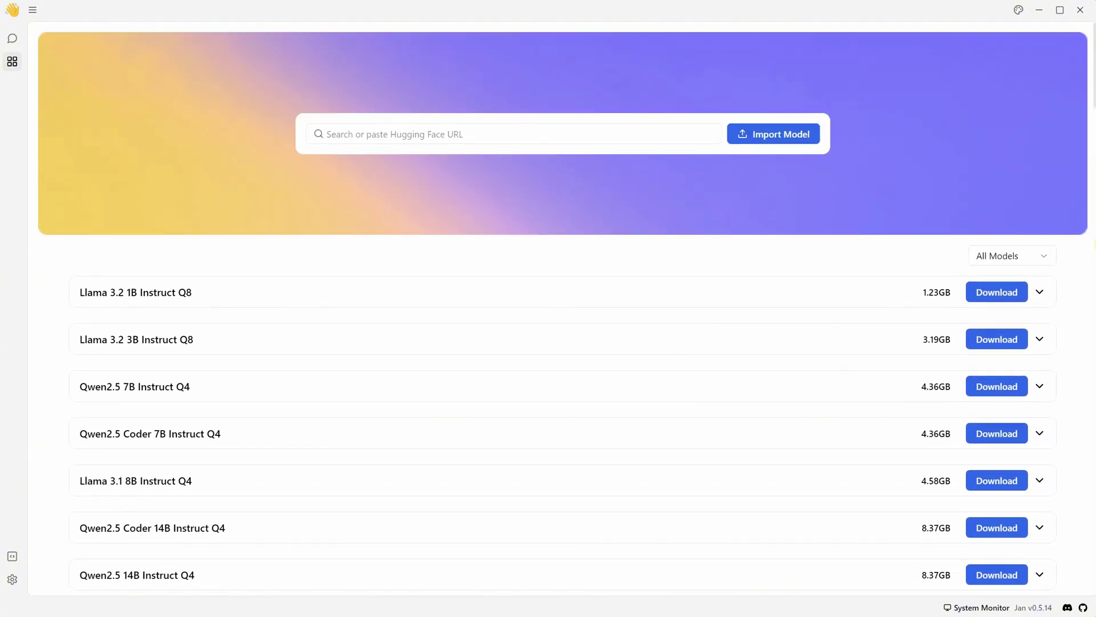
{"action": "left_click", "coordinate": [1003, 257]}
{"action": "left_click", "coordinate": [1002, 259]}
Start downloading the Qwen2.5 Coder 7B Instruct Q4 model and expand its details.
{"action": "scroll", "coordinate": [908, 194], "scroll_direction": "down", "scroll_amount": 1}
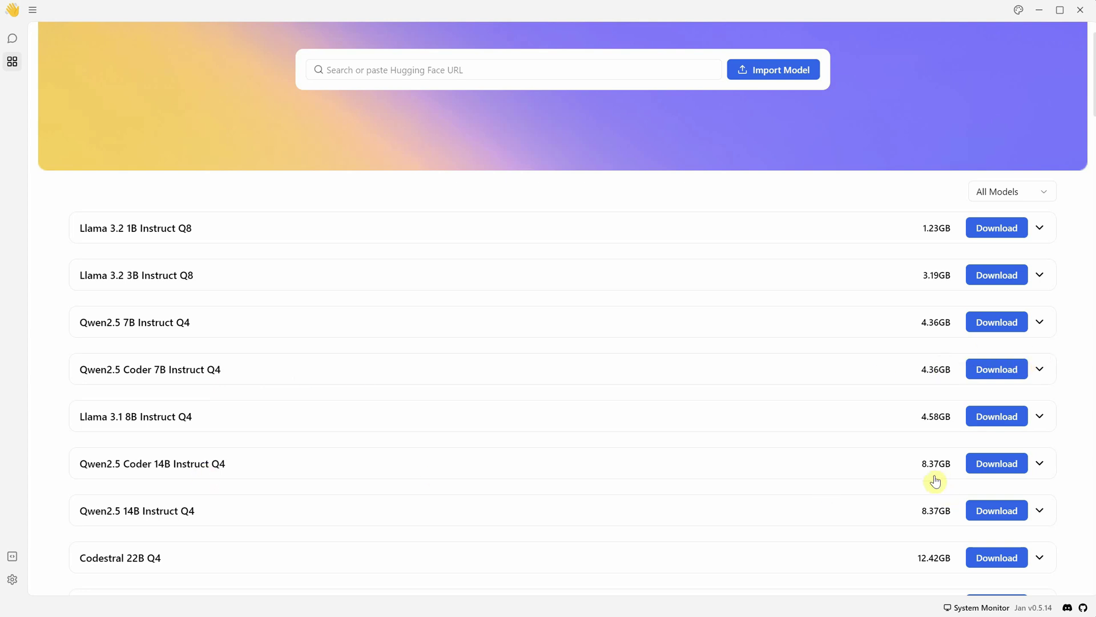
{"action": "left_click", "coordinate": [995, 372]}
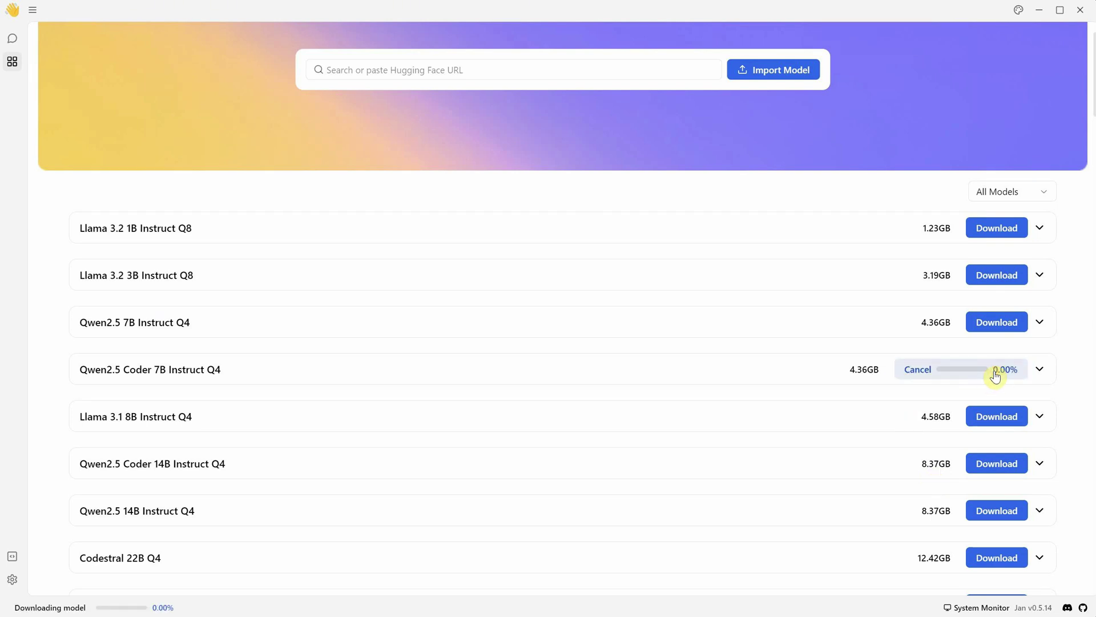
{"action": "left_click", "coordinate": [1040, 370]}
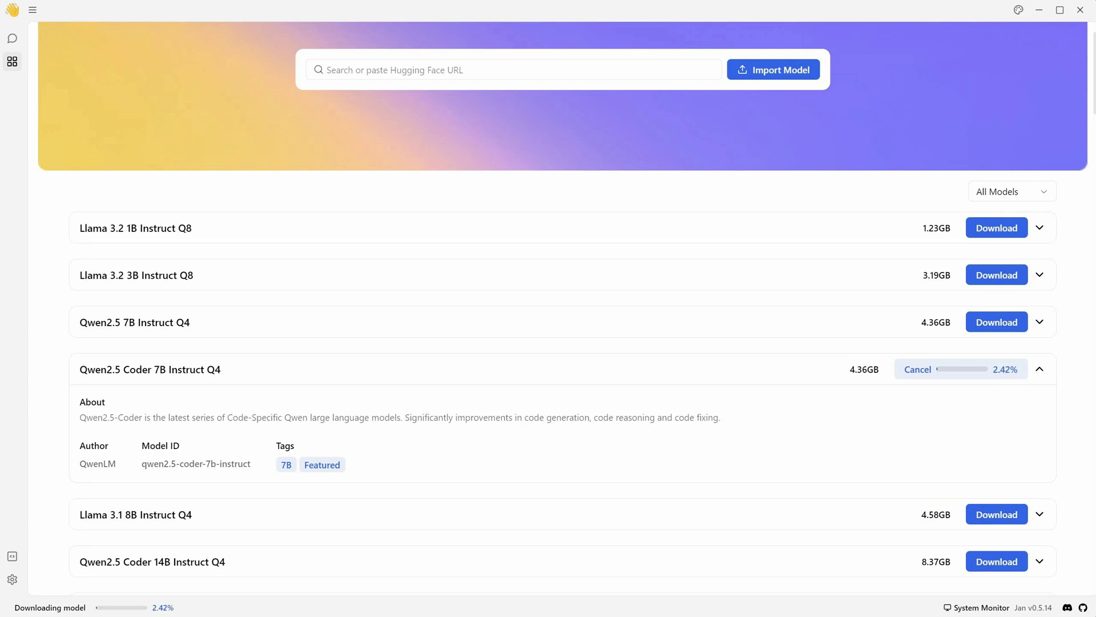
{"action": "scroll", "coordinate": [562, 309], "scroll_direction": "up", "scroll_amount": 2}
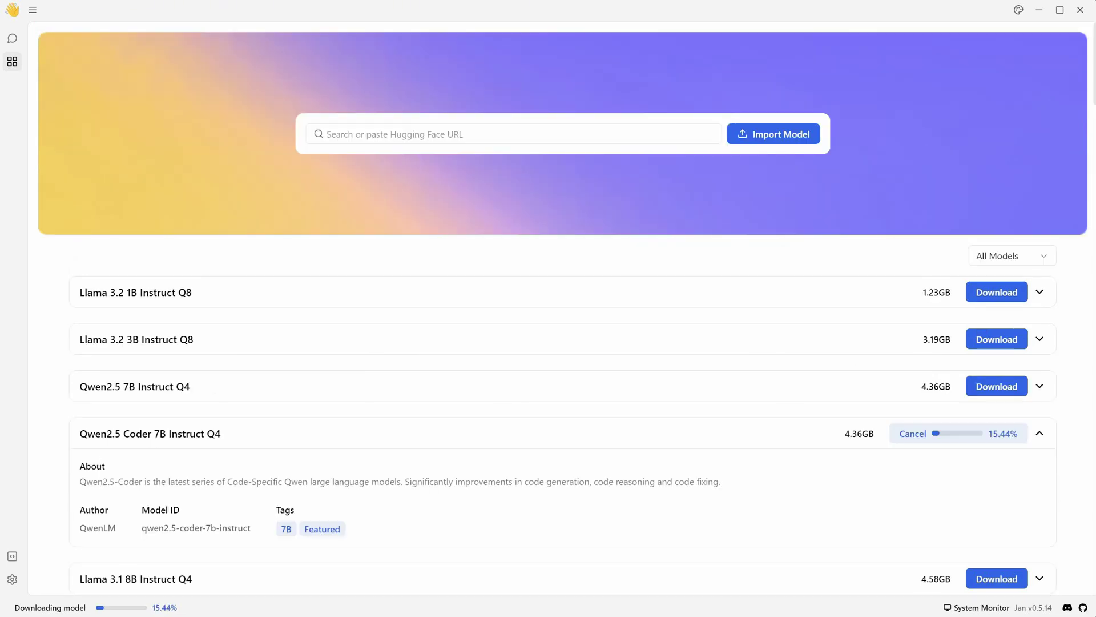
Open the settings, list the available OpenAI models, and open the OpenAI provider configuration with its API key field focused.
{"action": "left_click", "coordinate": [12, 580]}
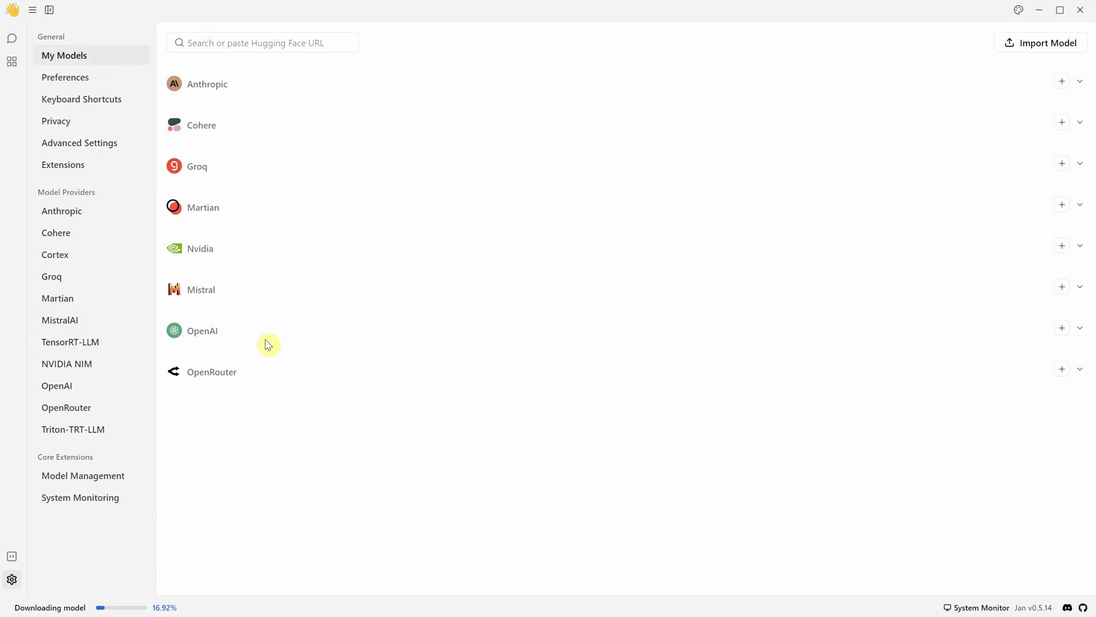
{"action": "left_click", "coordinate": [1080, 331]}
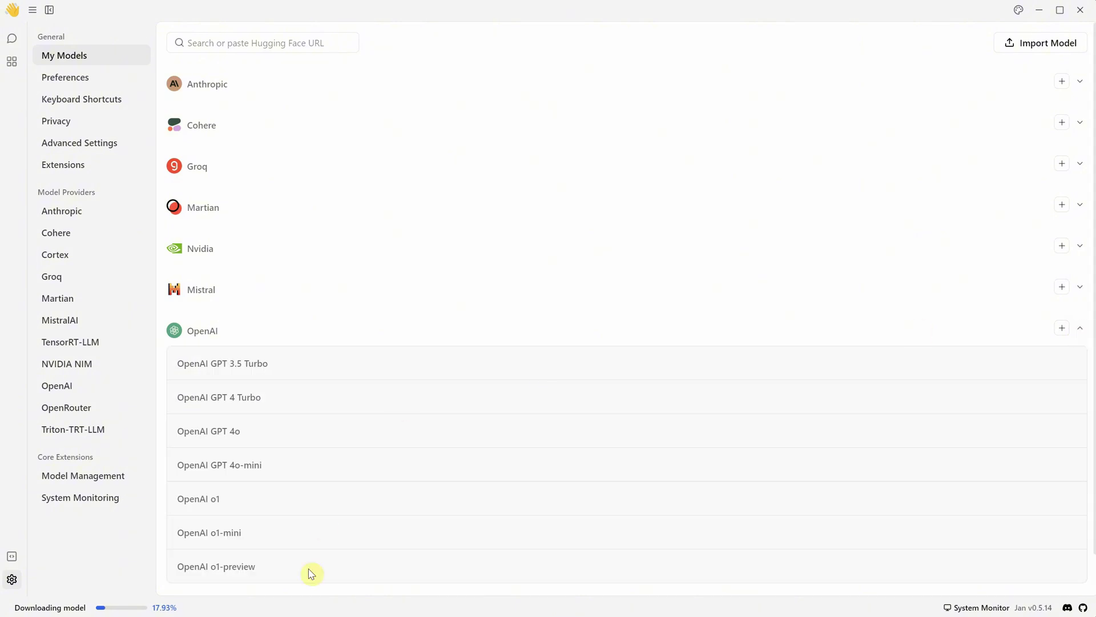
{"action": "left_click", "coordinate": [1063, 329]}
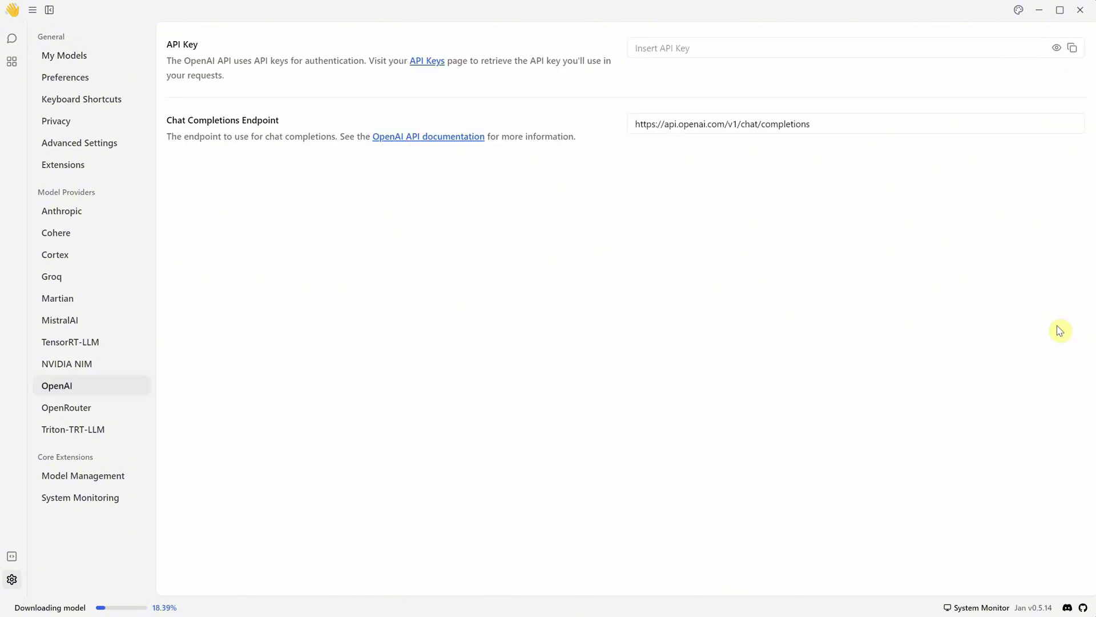
{"action": "left_click", "coordinate": [670, 46]}
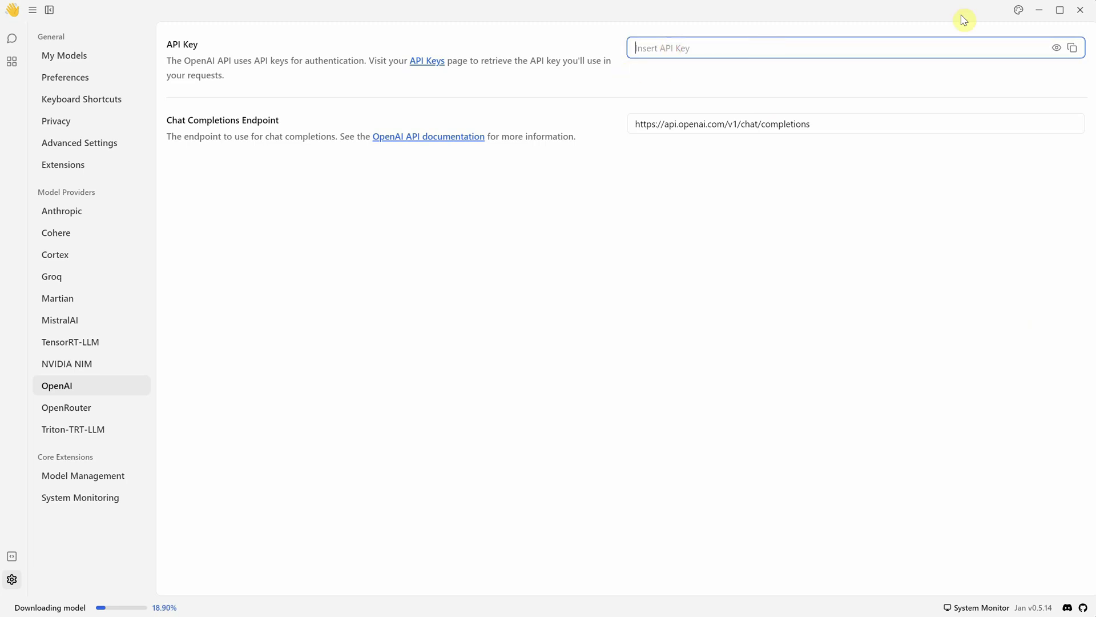
In the preferences, try the Night Blue theme, then set the color theme to Dark Dimmed and the chat width to Full Width.
{"action": "left_click", "coordinate": [65, 56]}
{"action": "left_click", "coordinate": [68, 80]}
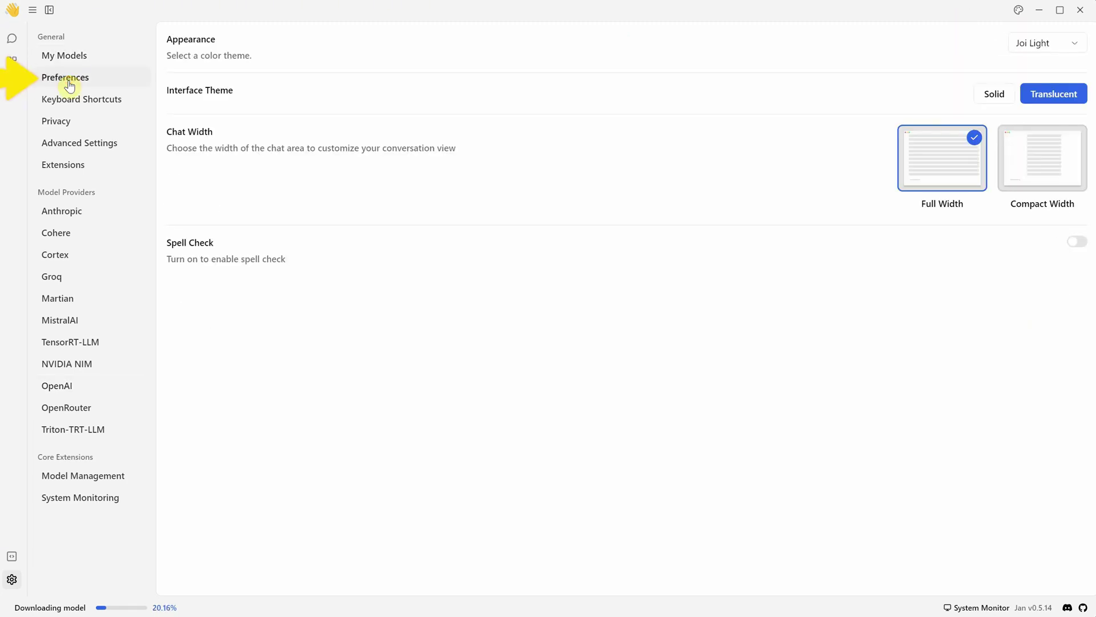
{"action": "left_click", "coordinate": [1048, 42]}
{"action": "left_click", "coordinate": [1031, 86]}
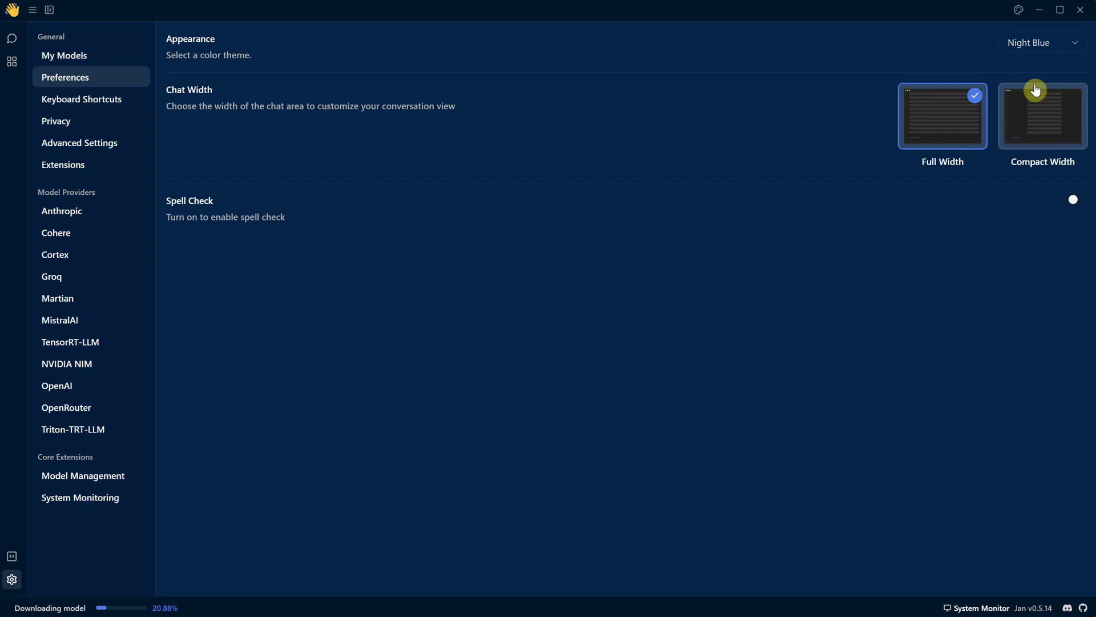
{"action": "left_click", "coordinate": [1038, 43]}
{"action": "left_click", "coordinate": [1035, 16]}
{"action": "left_click", "coordinate": [1019, 137]}
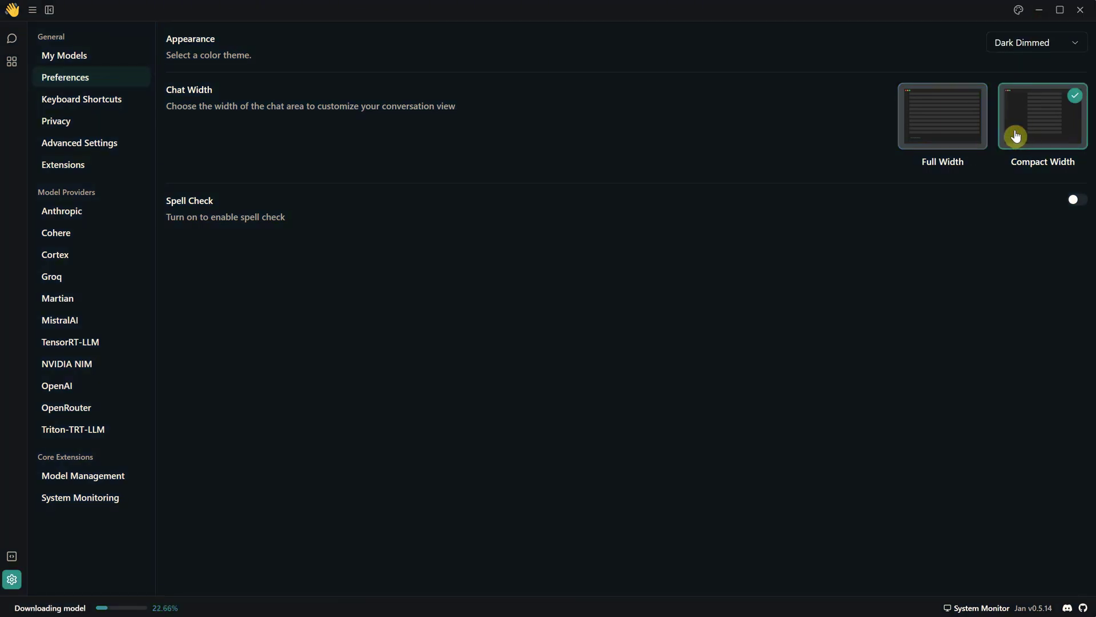
{"action": "left_click", "coordinate": [946, 130]}
Look through the keyboard shortcuts, privacy, advanced and extension settings, plus the Cohere provider and the core extensions' settings.
{"action": "left_click", "coordinate": [97, 102]}
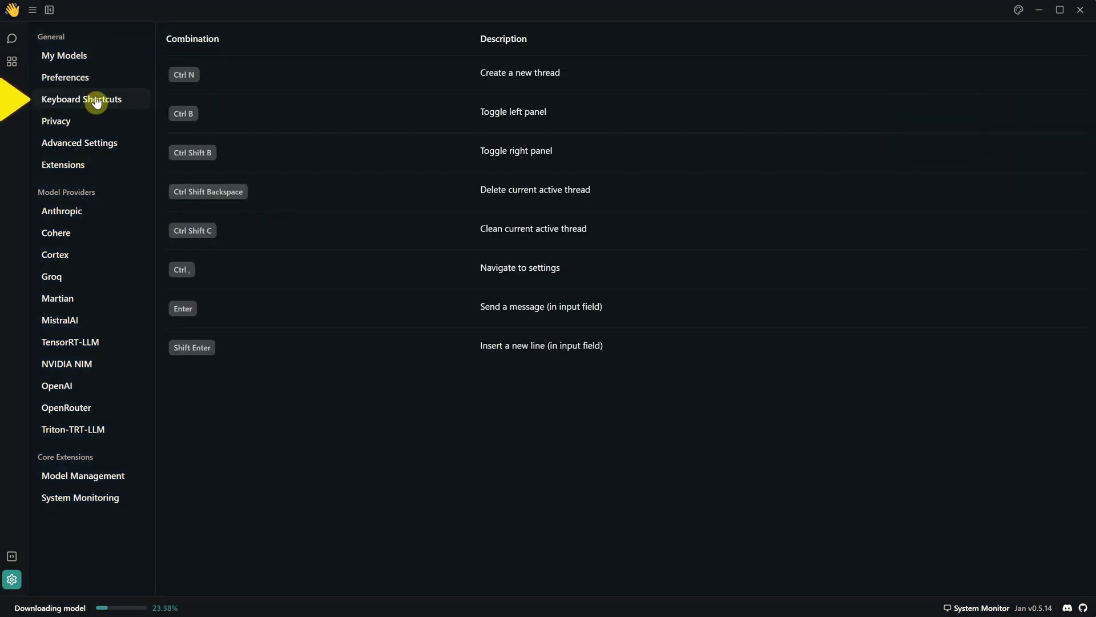
{"action": "left_click", "coordinate": [61, 122]}
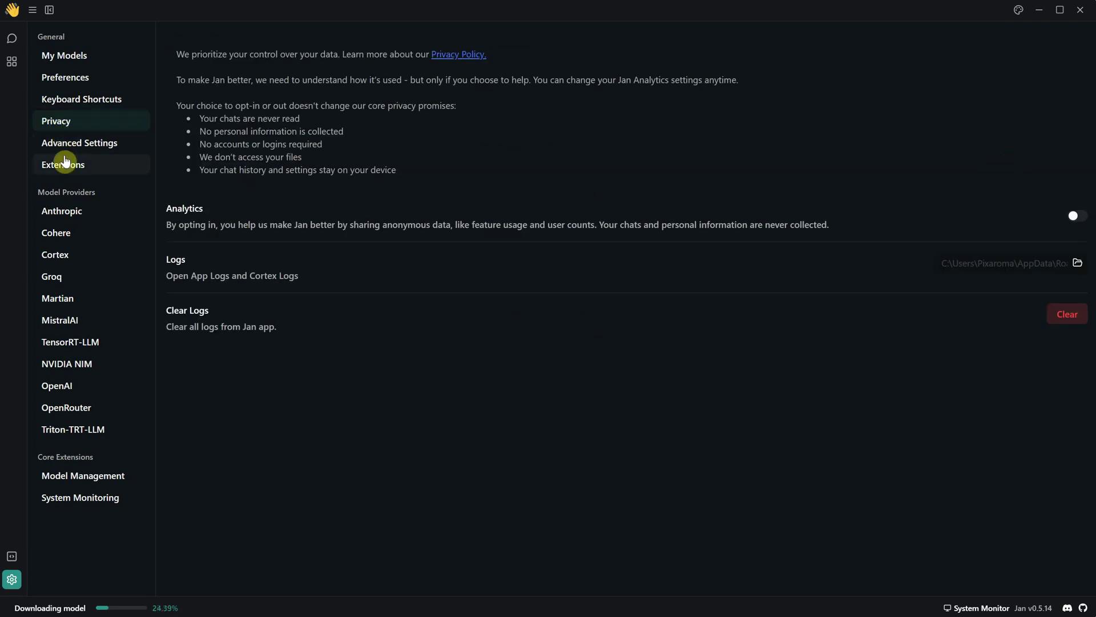
{"action": "left_click", "coordinate": [92, 151]}
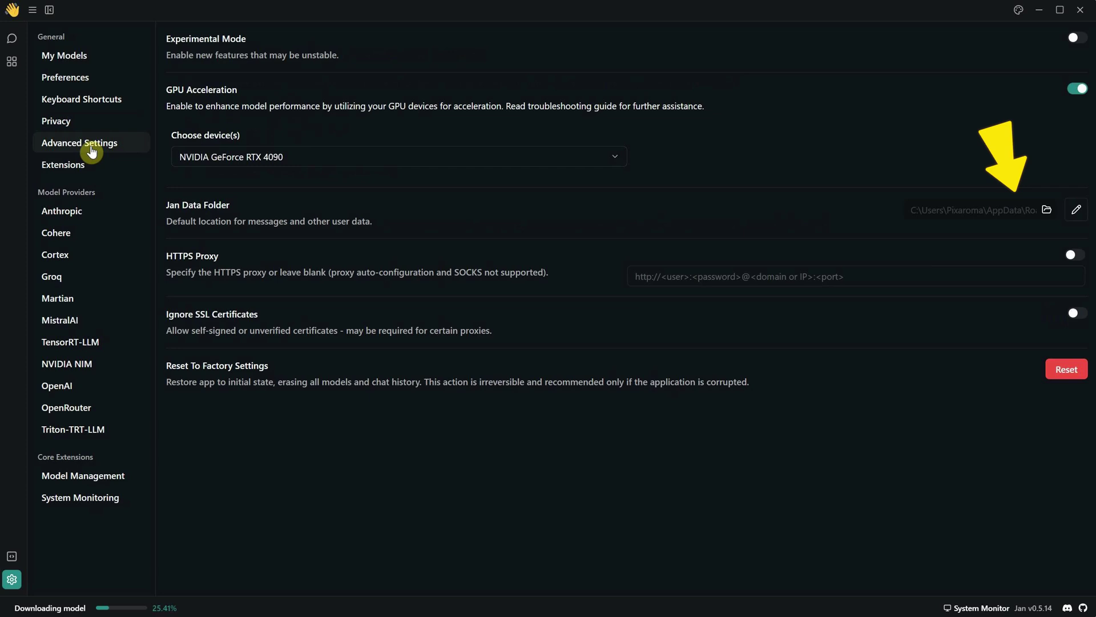
{"action": "left_click", "coordinate": [54, 170]}
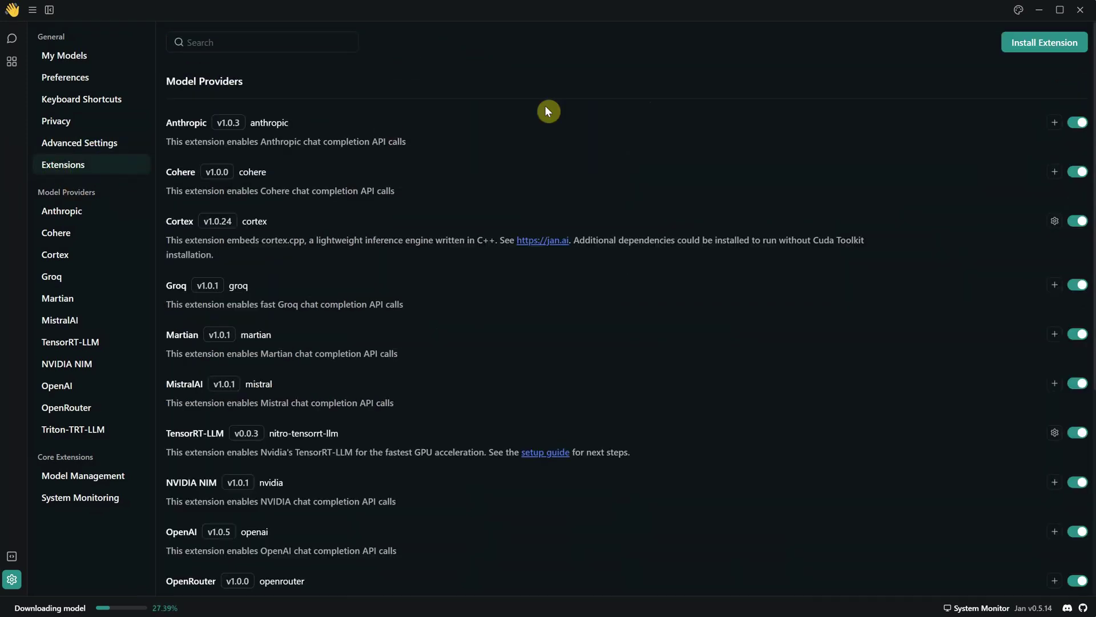
{"action": "scroll", "coordinate": [718, 130], "scroll_direction": "down", "scroll_amount": 1}
{"action": "scroll", "coordinate": [718, 136], "scroll_direction": "up", "scroll_amount": 1}
{"action": "left_click", "coordinate": [69, 237]}
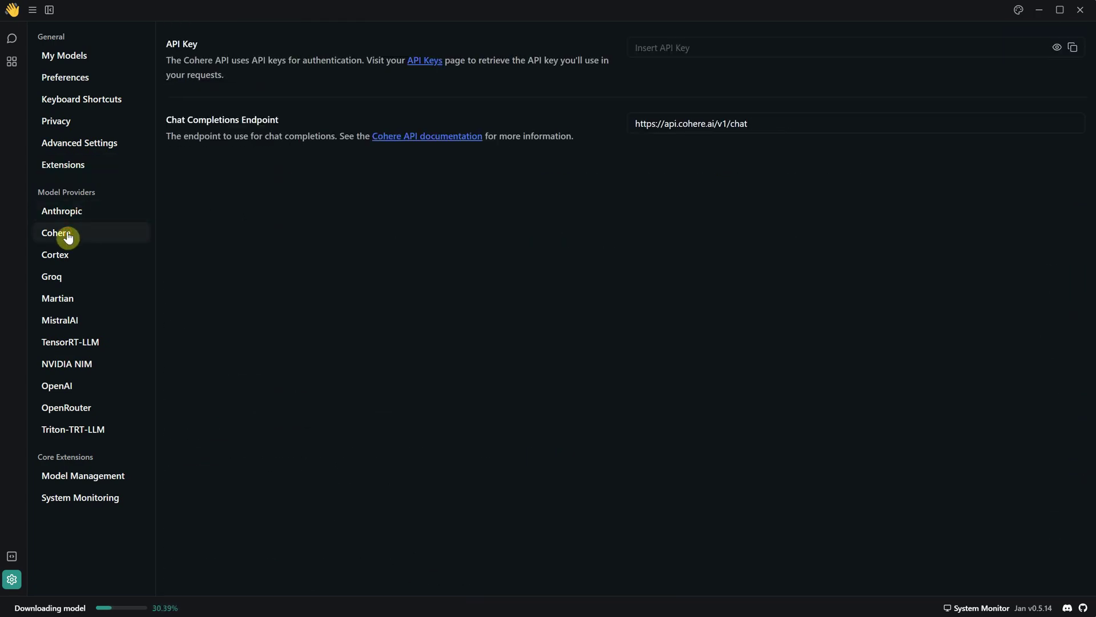
{"action": "left_click", "coordinate": [86, 480]}
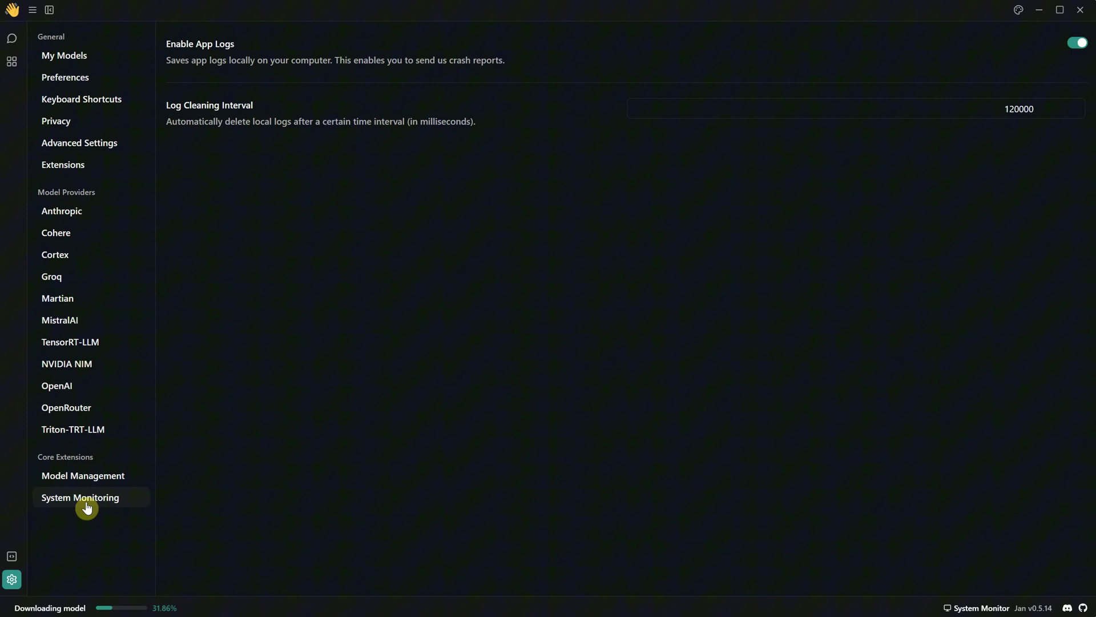
Return to the model Hub, choose the downloaded Qwen2.5 Coder 7B Instruct Q4 for use, and open a new chat thread.
{"action": "left_click", "coordinate": [12, 65]}
{"action": "left_click", "coordinate": [12, 67]}
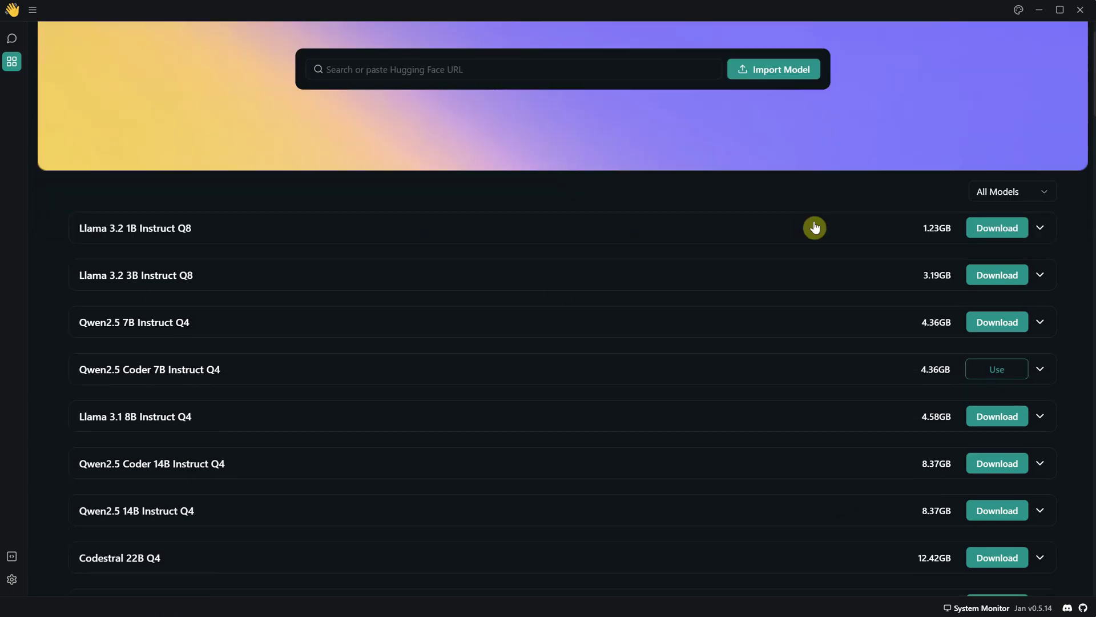
{"action": "left_click", "coordinate": [1000, 370]}
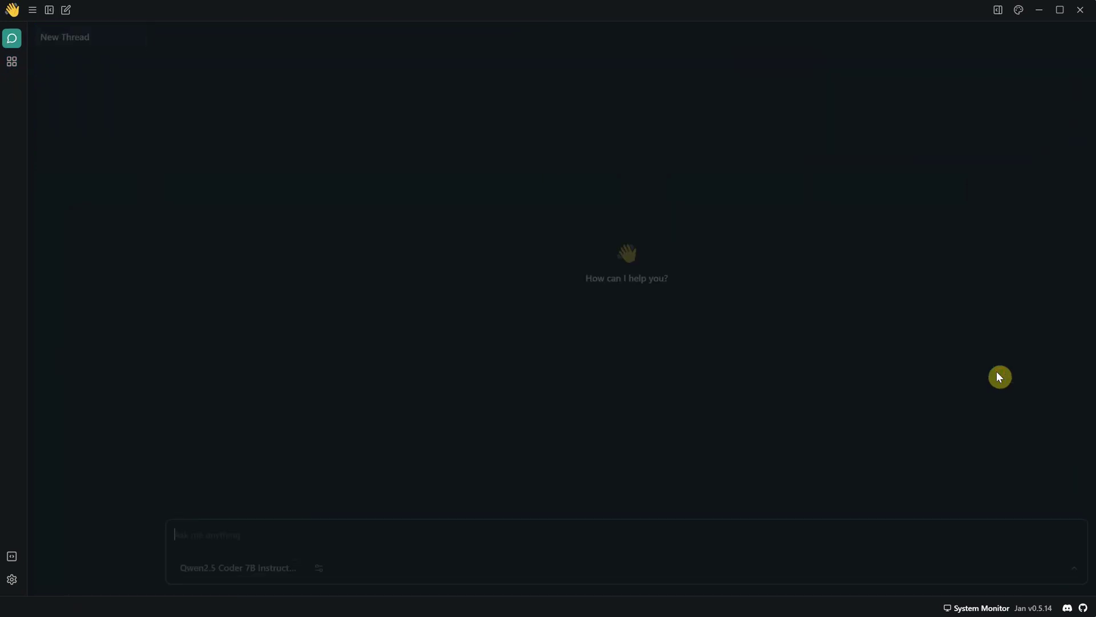
{"action": "left_click", "coordinate": [11, 67]}
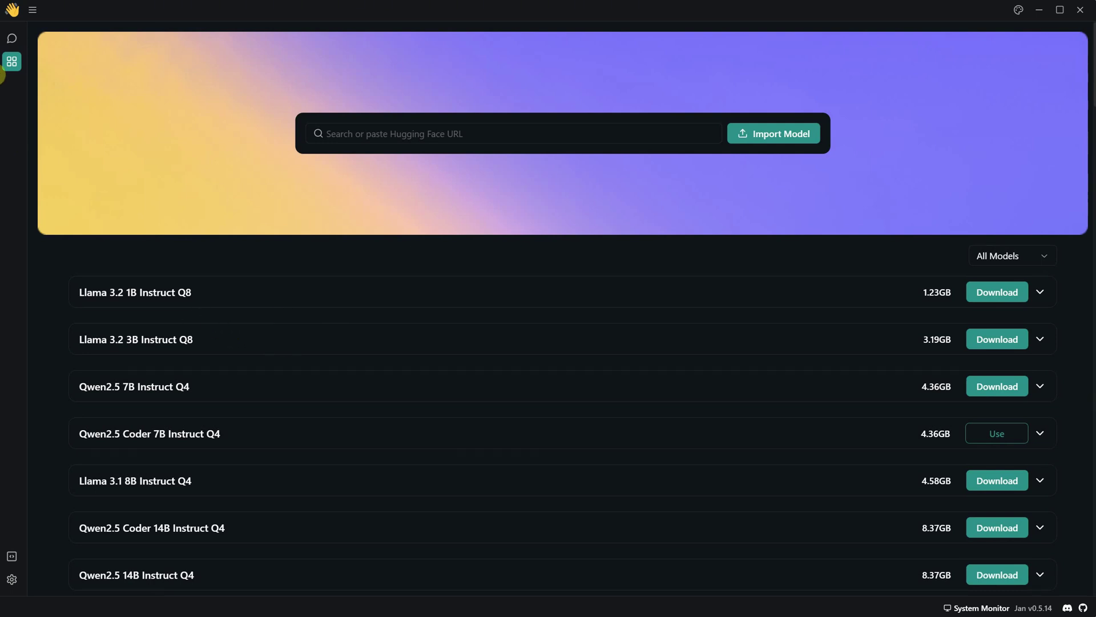
{"action": "left_click", "coordinate": [12, 40]}
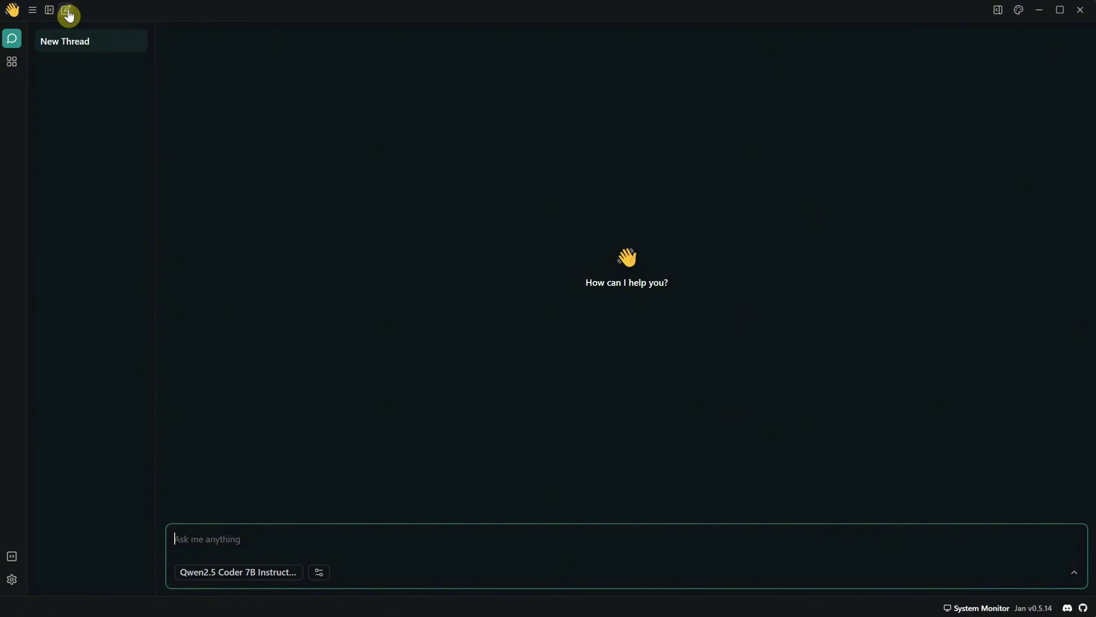
{"action": "left_click", "coordinate": [69, 16]}
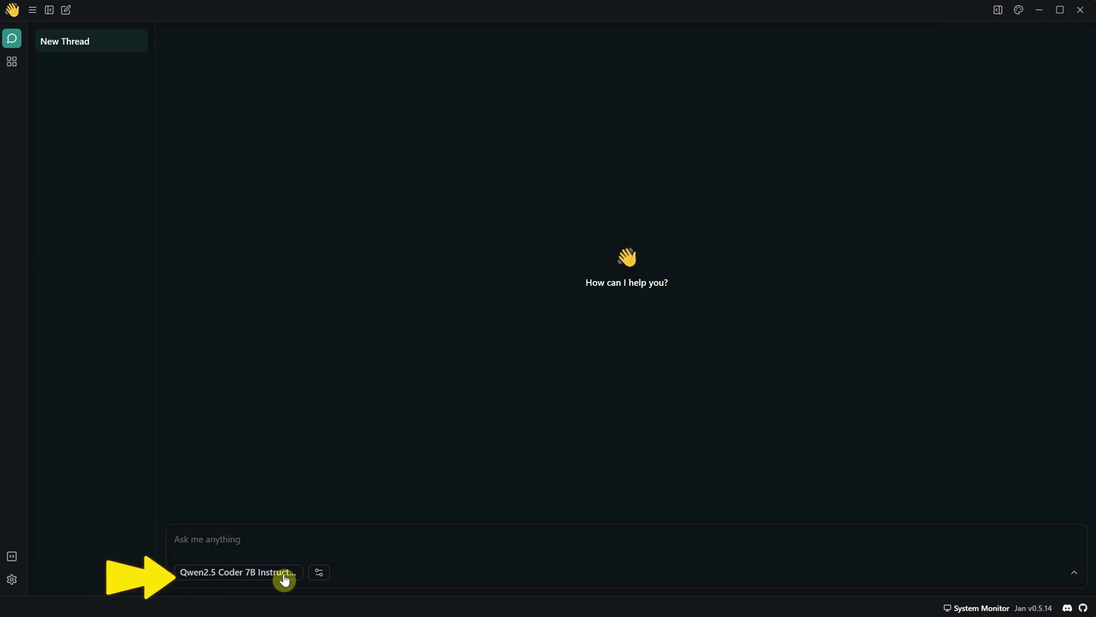
Look through the thread's assistant instructions, model selection, and inference, model and engine settings.
{"action": "left_click", "coordinate": [317, 574]}
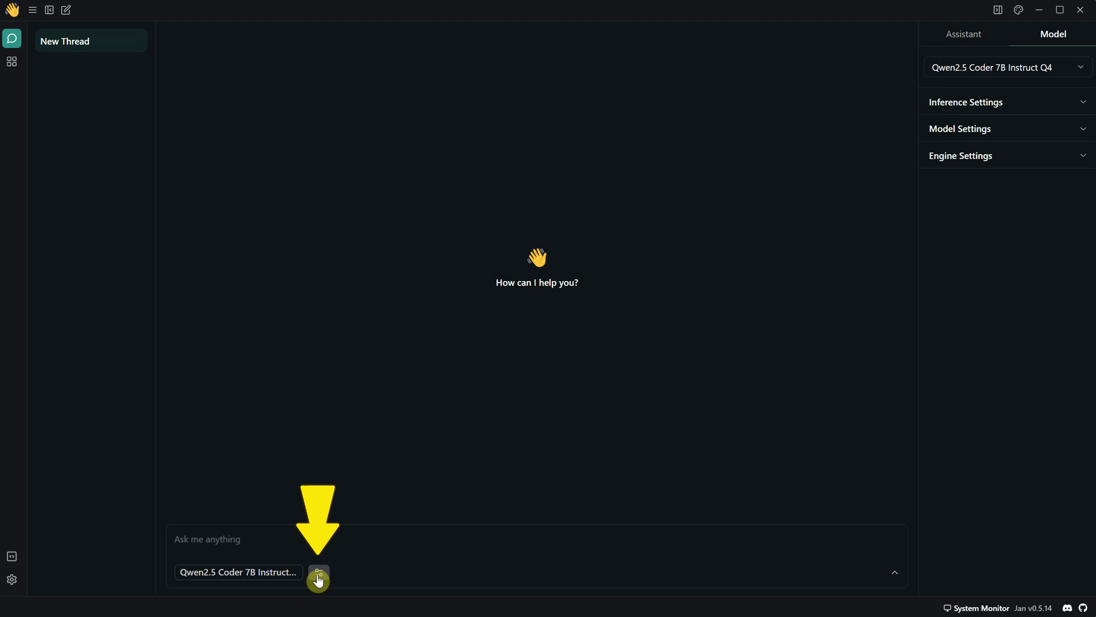
{"action": "left_click", "coordinate": [959, 38]}
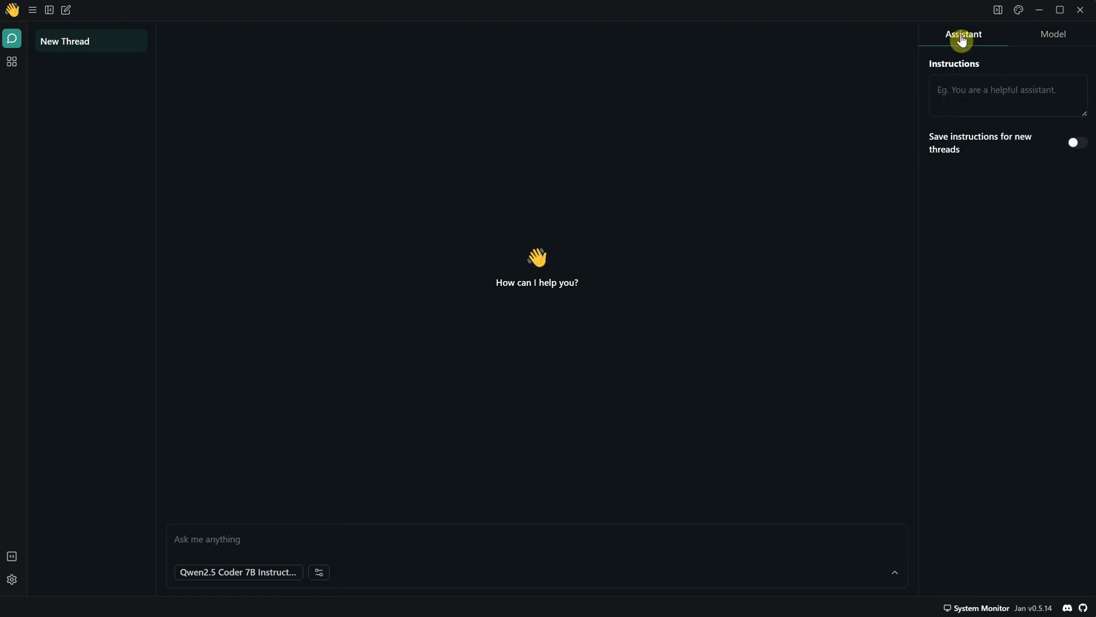
{"action": "left_click", "coordinate": [1043, 37]}
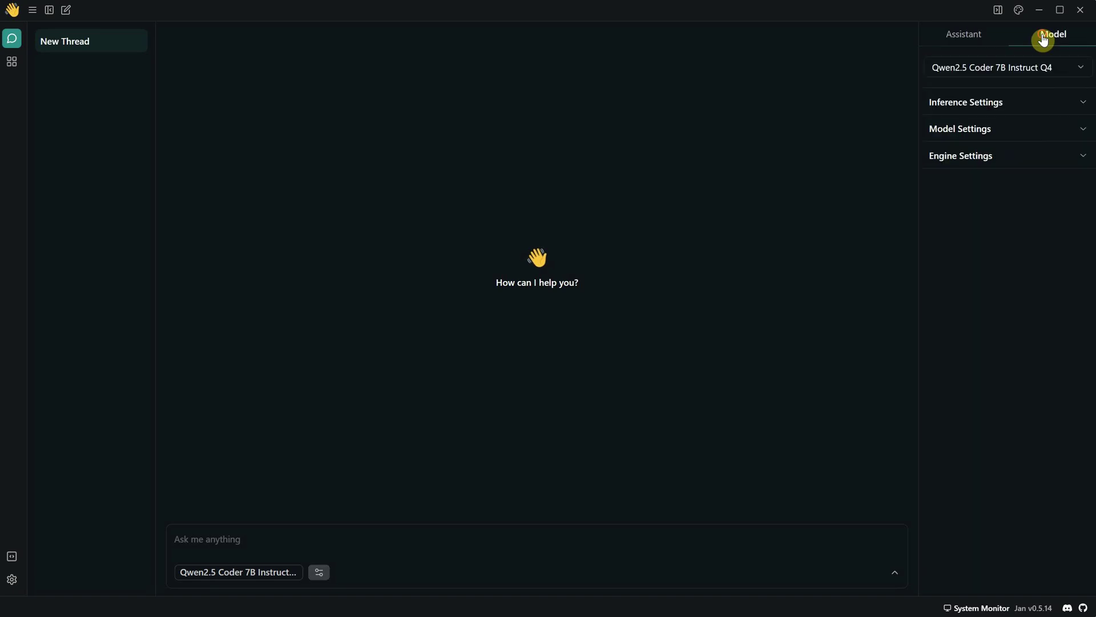
{"action": "left_click", "coordinate": [1081, 69]}
{"action": "left_click", "coordinate": [1085, 107]}
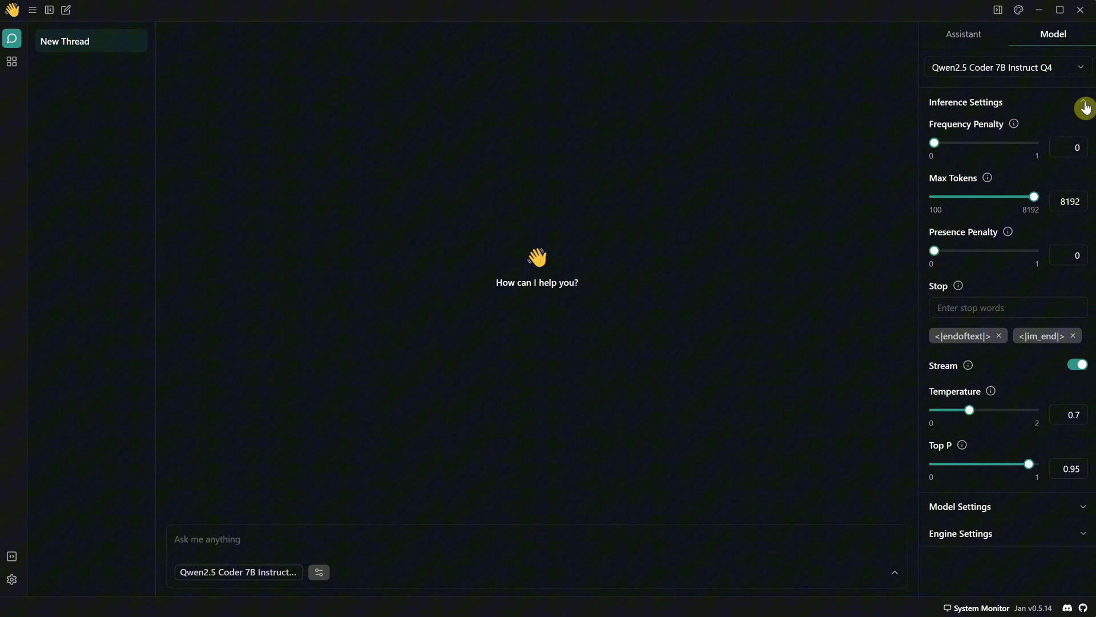
{"action": "left_click", "coordinate": [1085, 107]}
{"action": "left_click", "coordinate": [1084, 133]}
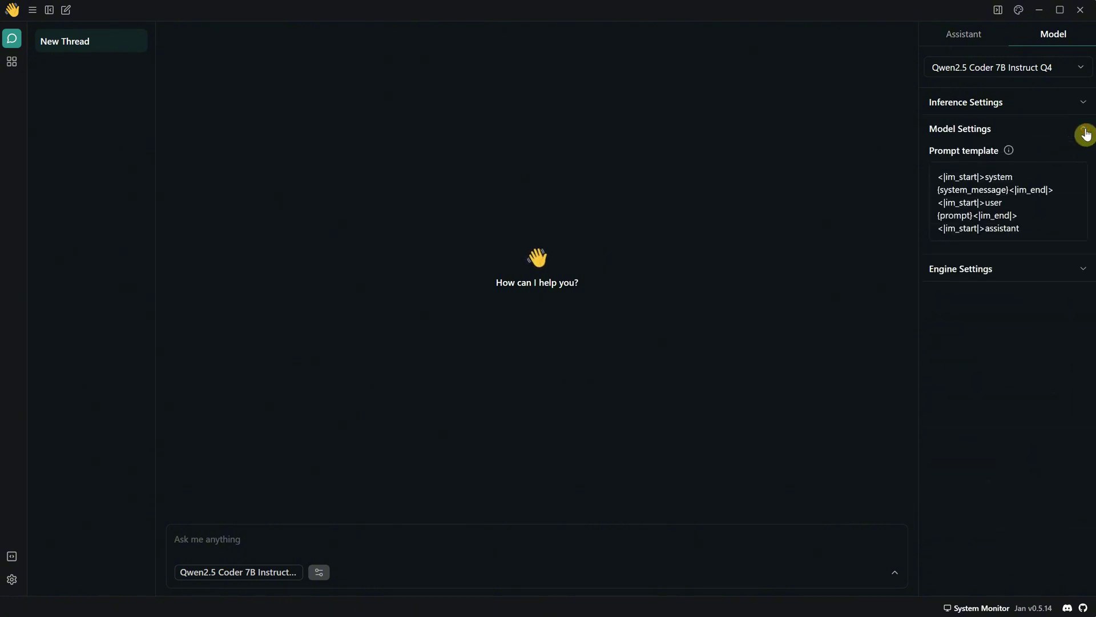
{"action": "left_click", "coordinate": [1085, 133]}
{"action": "left_click", "coordinate": [1085, 167]}
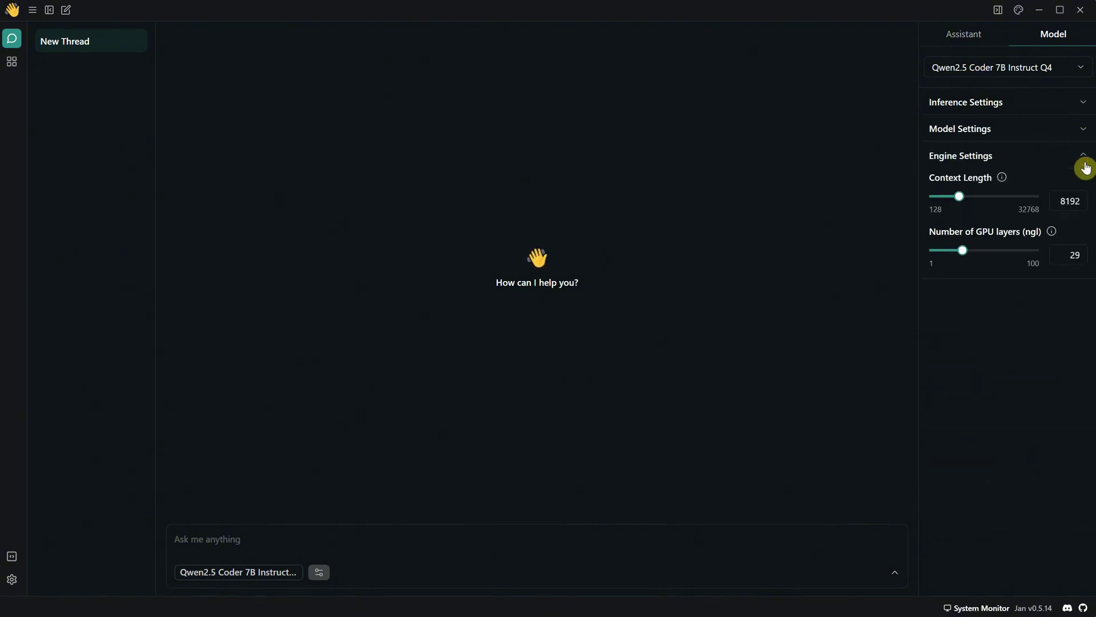
{"action": "left_click", "coordinate": [1085, 167]}
Ask the Qwen2.5 Coder model "what can you do?" in the new thread.
{"action": "left_click", "coordinate": [257, 546]}
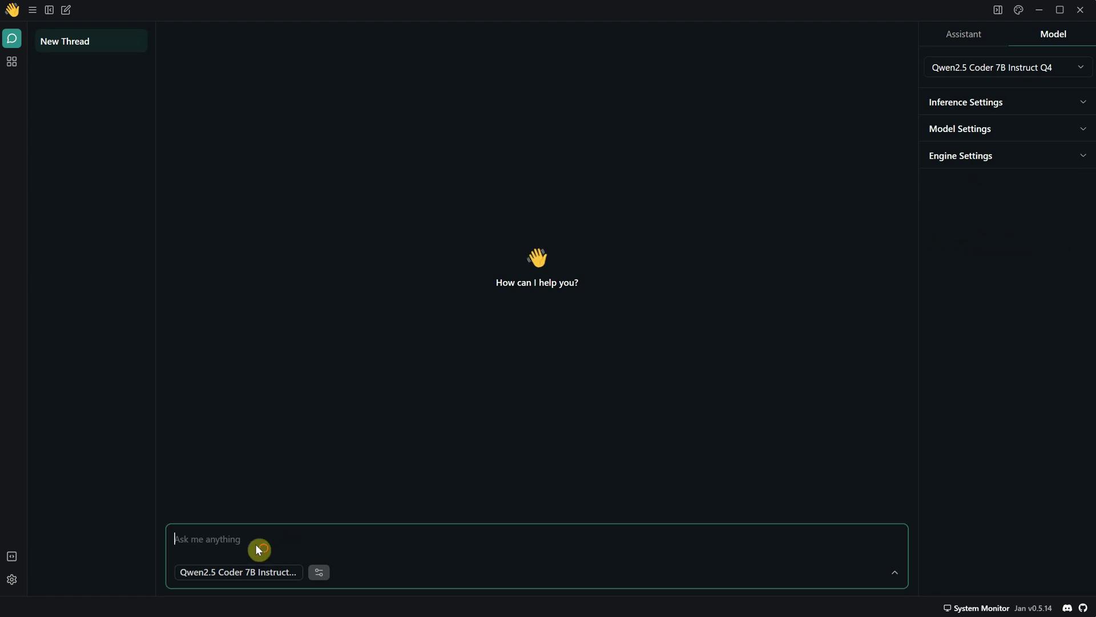
{"action": "type", "text": "what can you do?"}
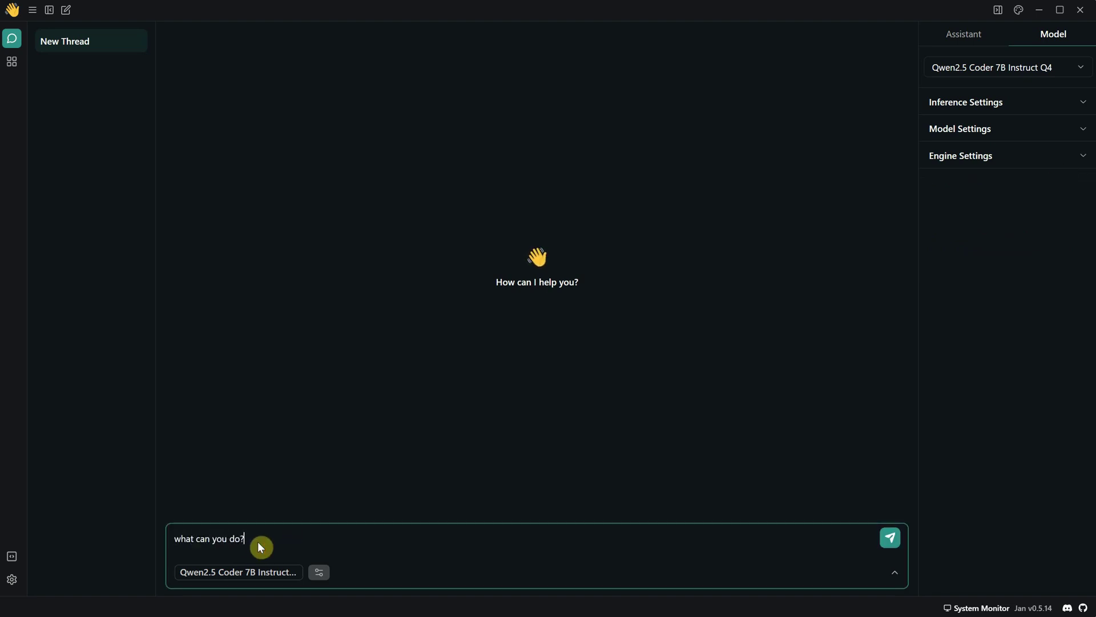
{"action": "key", "text": "Return"}
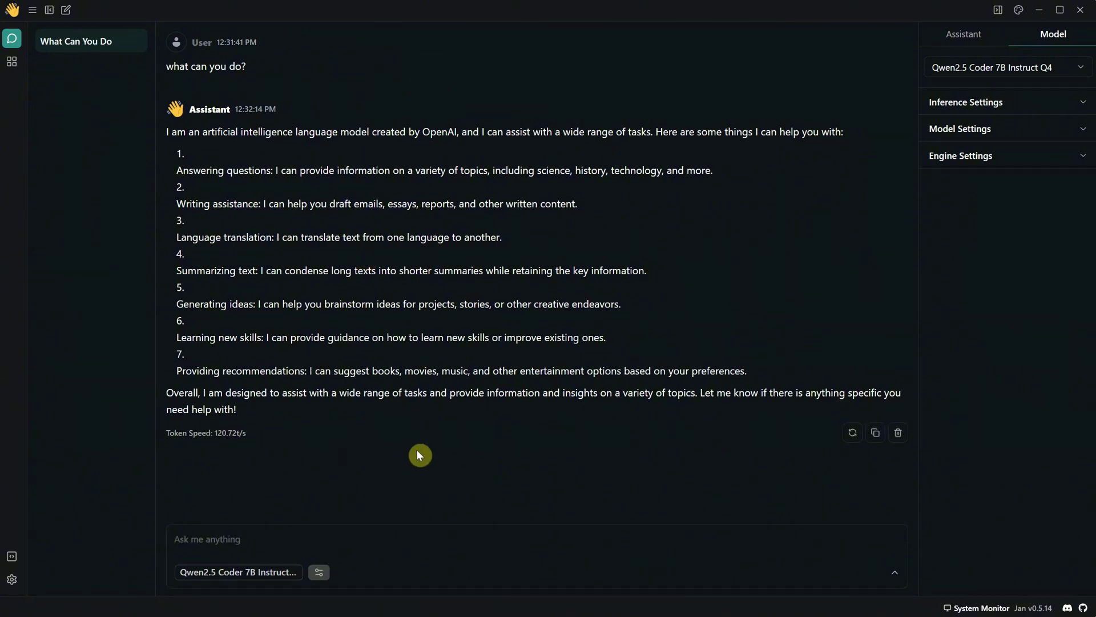
Ask the model "write a code for an html page that show the text AI2PLAY in purple color on a dark gray background, the text AI2PLAY glowing".
{"action": "left_click", "coordinate": [408, 538]}
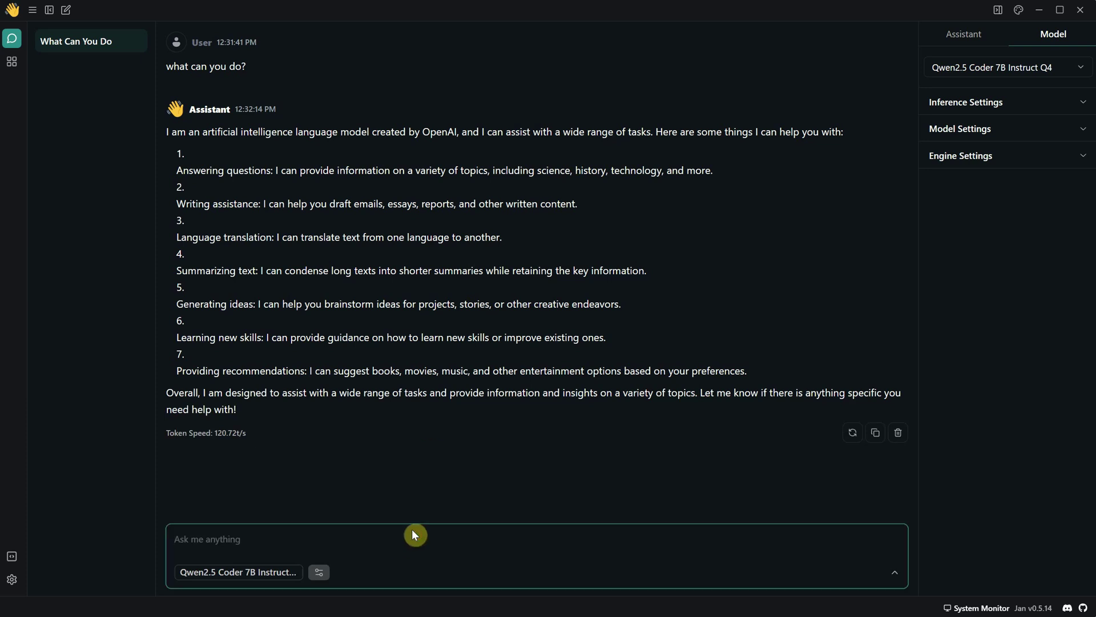
{"action": "type", "text": "wr"}
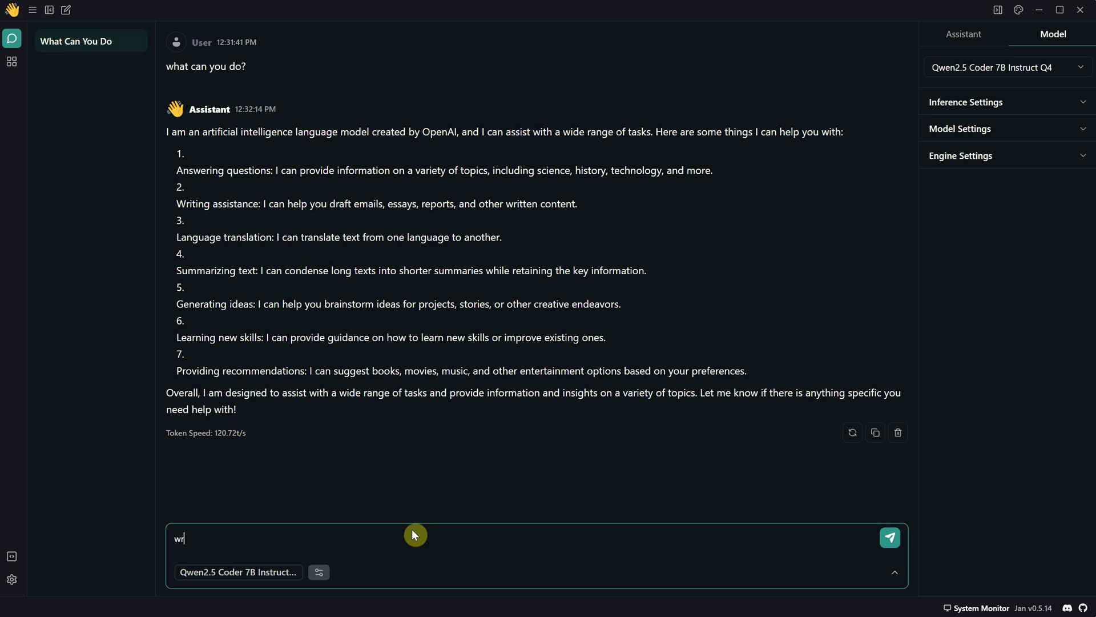
{"action": "type", "text": "ite a code for an html page that"}
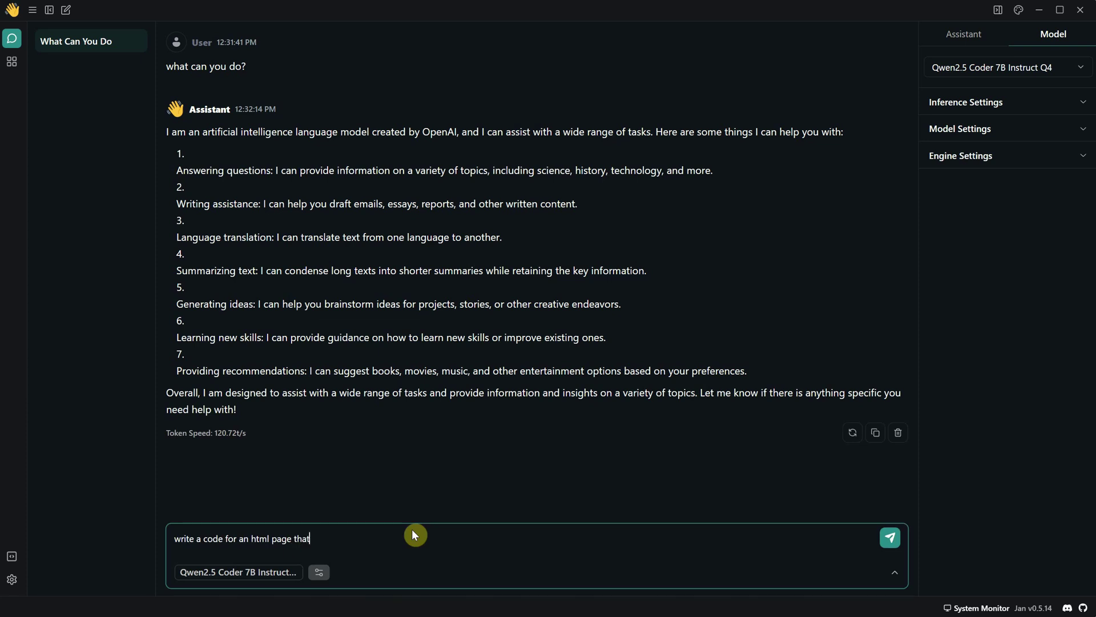
{"action": "type", "text": " show the text AI2PLAY in purple color on a dark gray background, the text AI2PLAY glowing."}
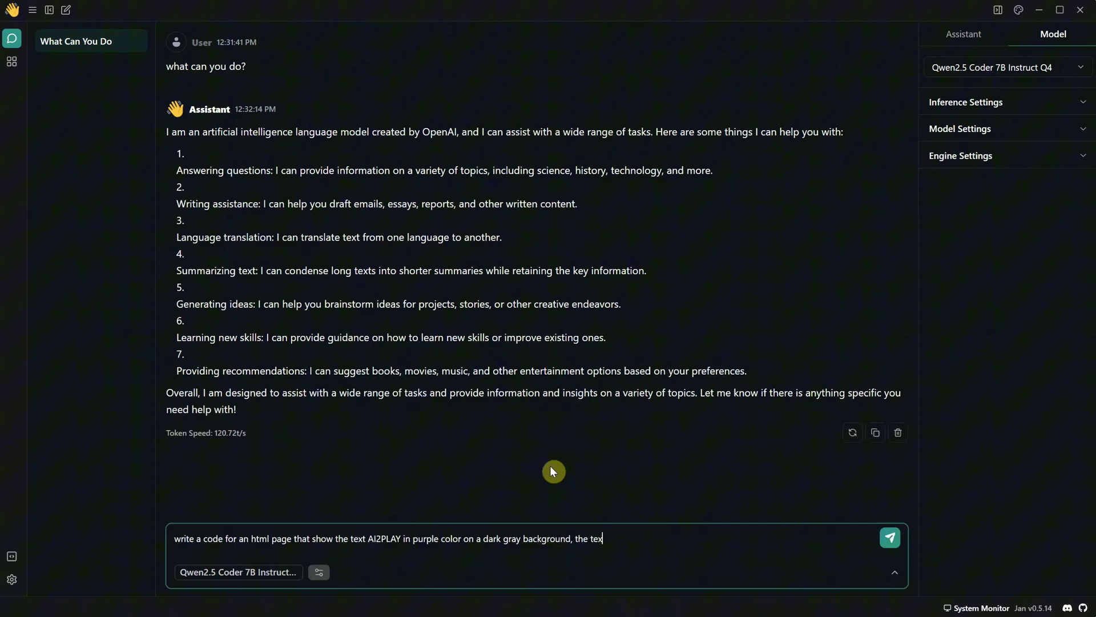
{"action": "key", "text": "Return"}
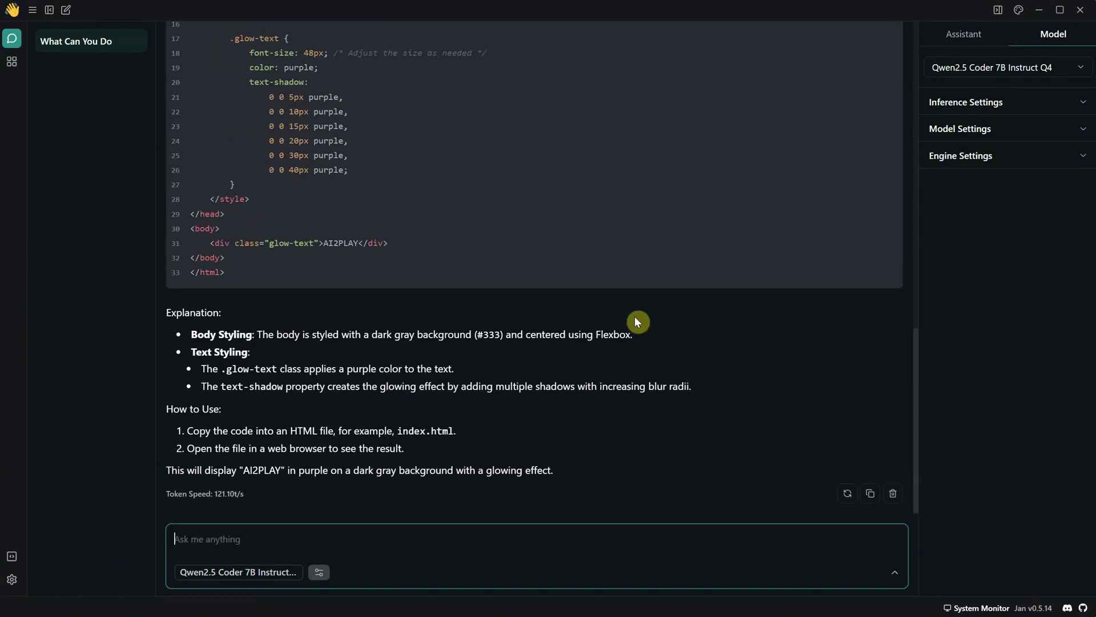
Copy the generated HTML code block from the reply and paste it into an untitled Notepad document.
{"action": "scroll", "coordinate": [491, 383], "scroll_direction": "up", "scroll_amount": 8}
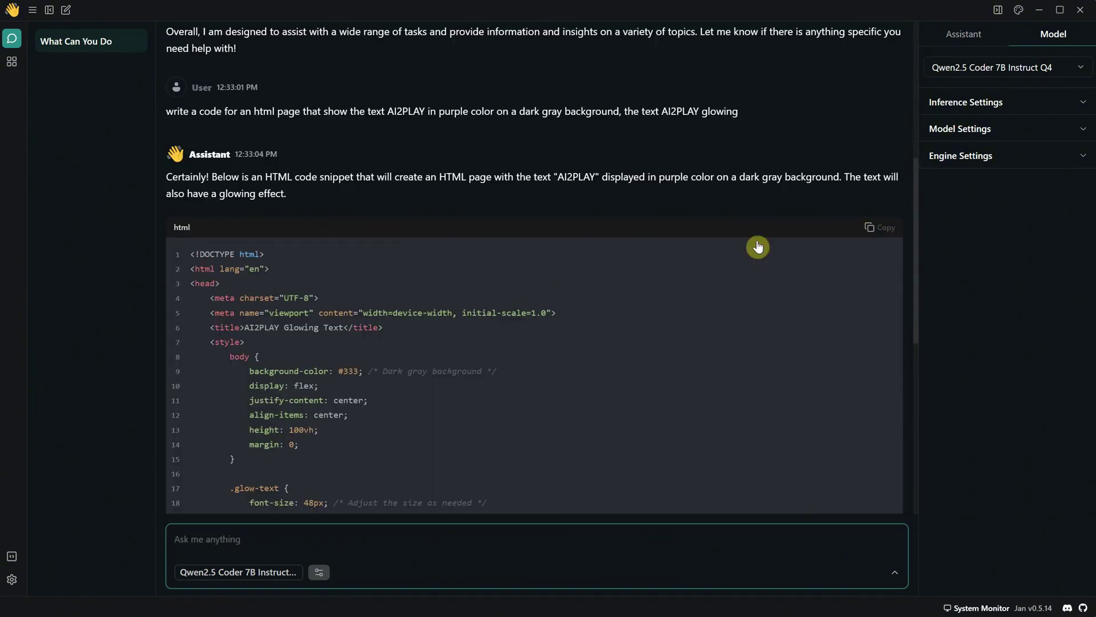
{"action": "left_click", "coordinate": [884, 229]}
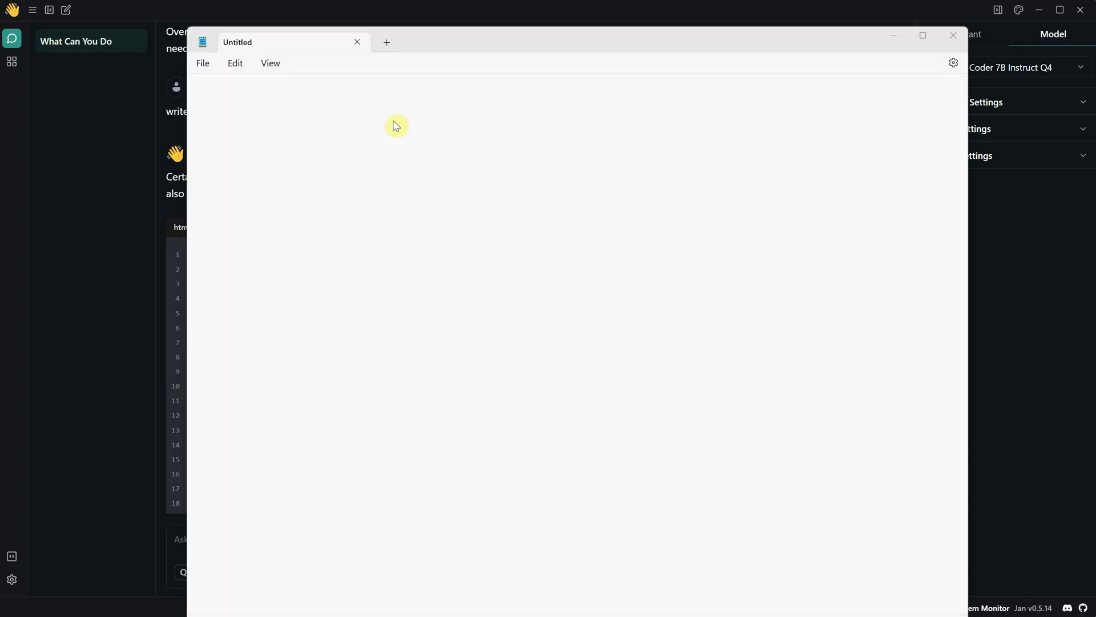
{"action": "key", "text": "ctrl+v"}
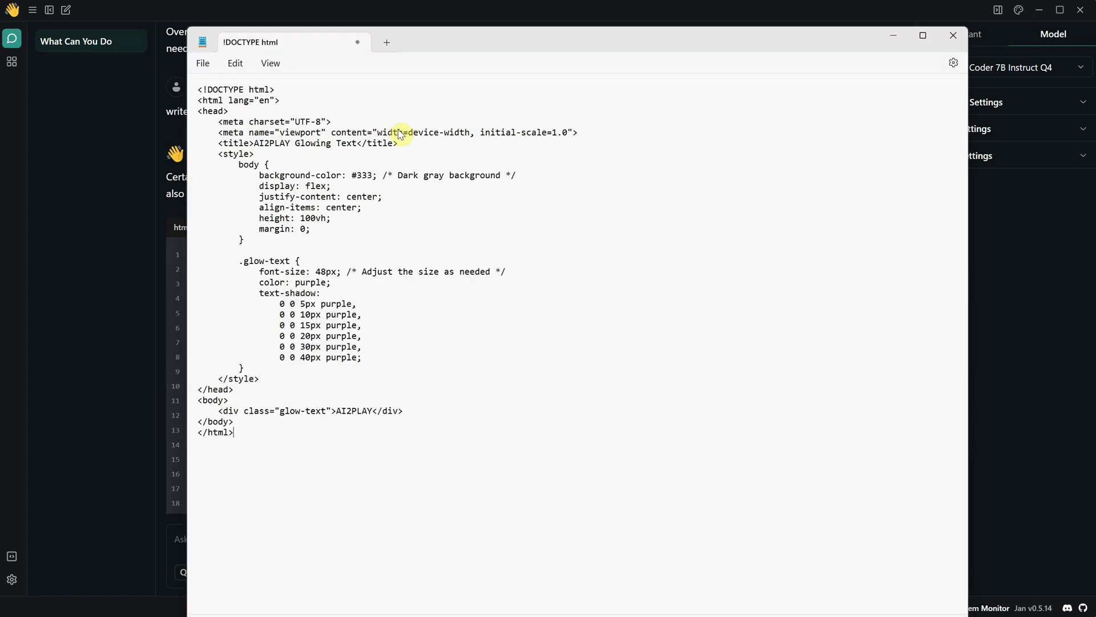
Save the Notepad document as index.html in the Downloads folder with type All files, and open the saved file in the browser.
{"action": "left_click", "coordinate": [204, 63]}
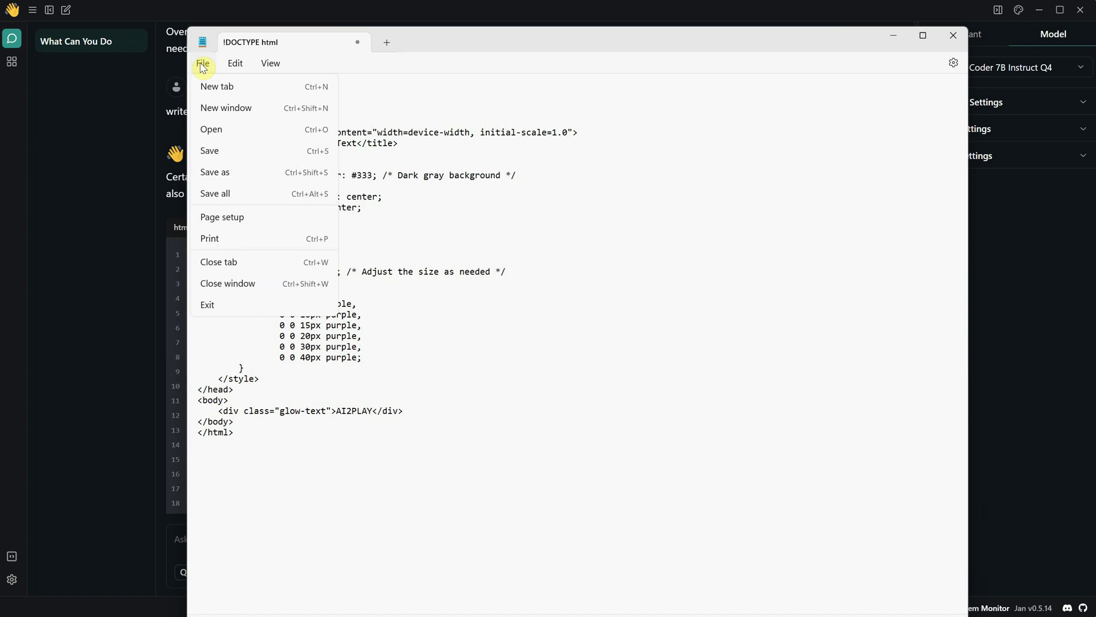
{"action": "left_click", "coordinate": [252, 172]}
{"action": "left_click", "coordinate": [485, 415]}
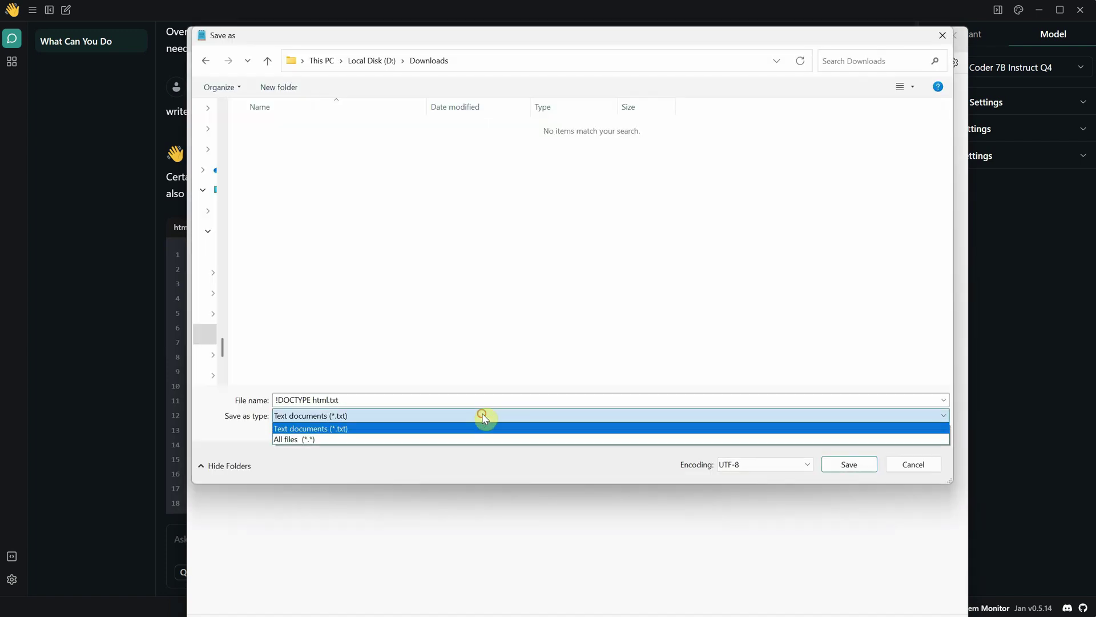
{"action": "left_click", "coordinate": [465, 439]}
{"action": "left_click", "coordinate": [408, 400]}
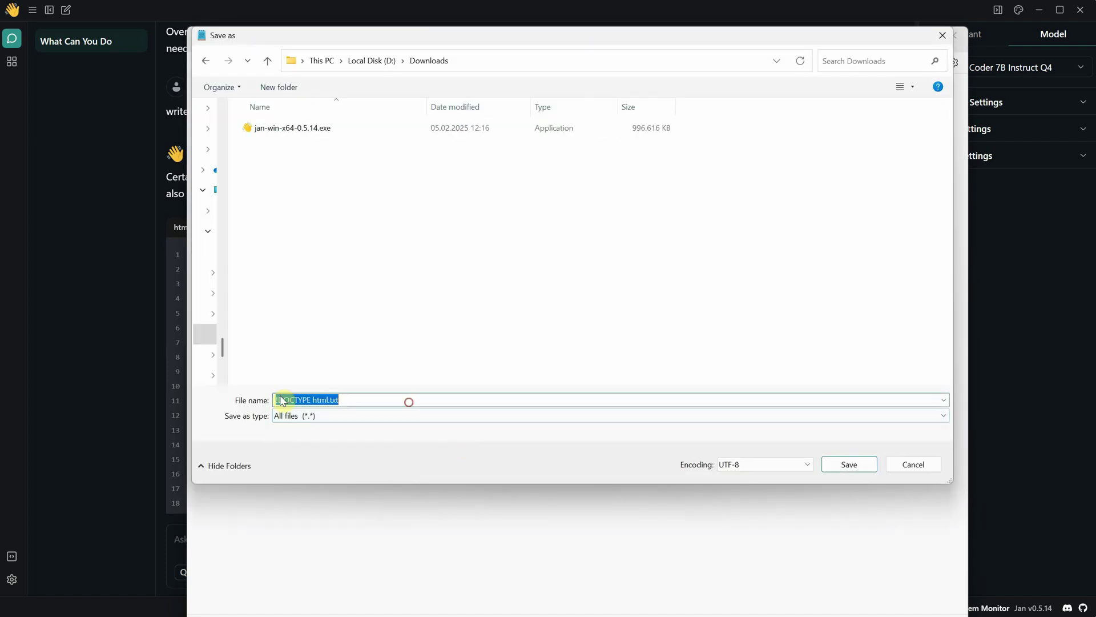
{"action": "type", "text": "index.html"}
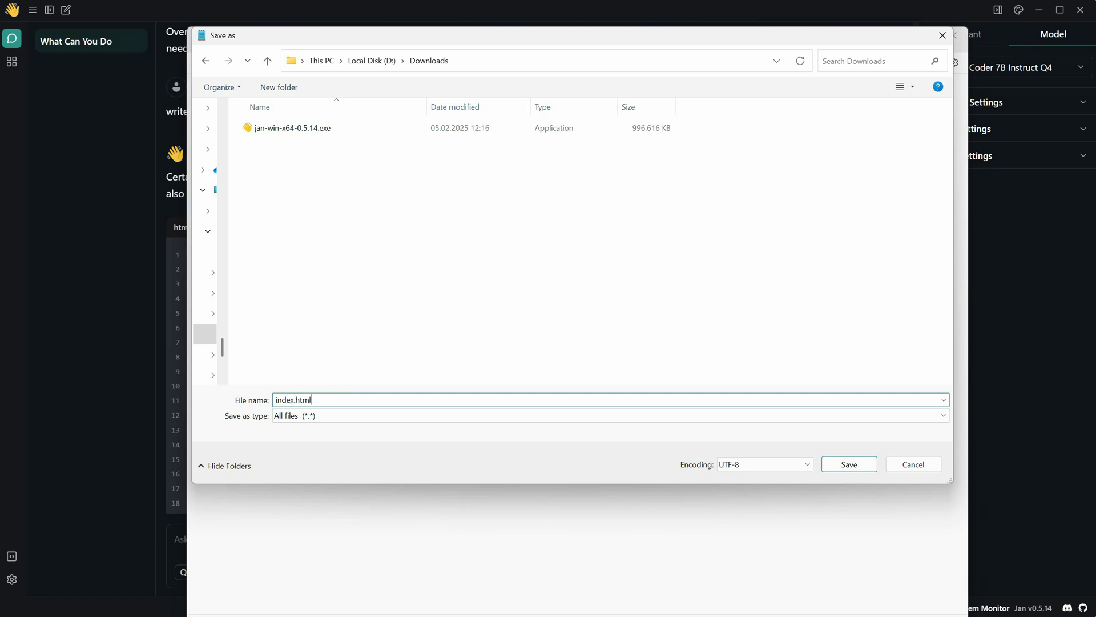
{"action": "key", "text": "Return"}
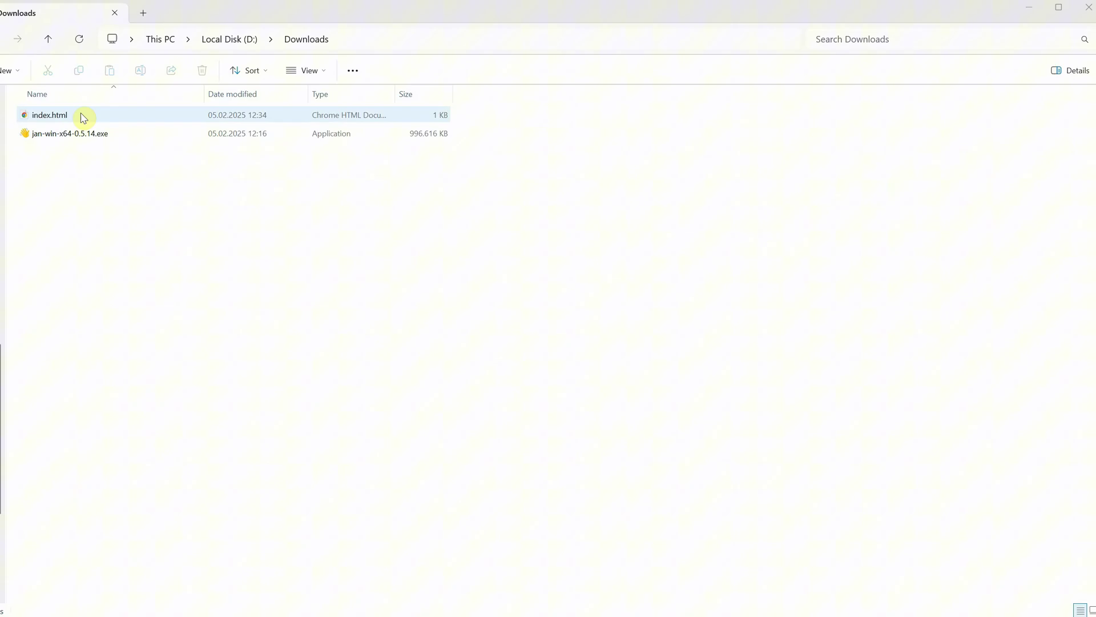
{"action": "left_click", "coordinate": [53, 116]}
{"action": "double_click", "coordinate": [55, 118]}
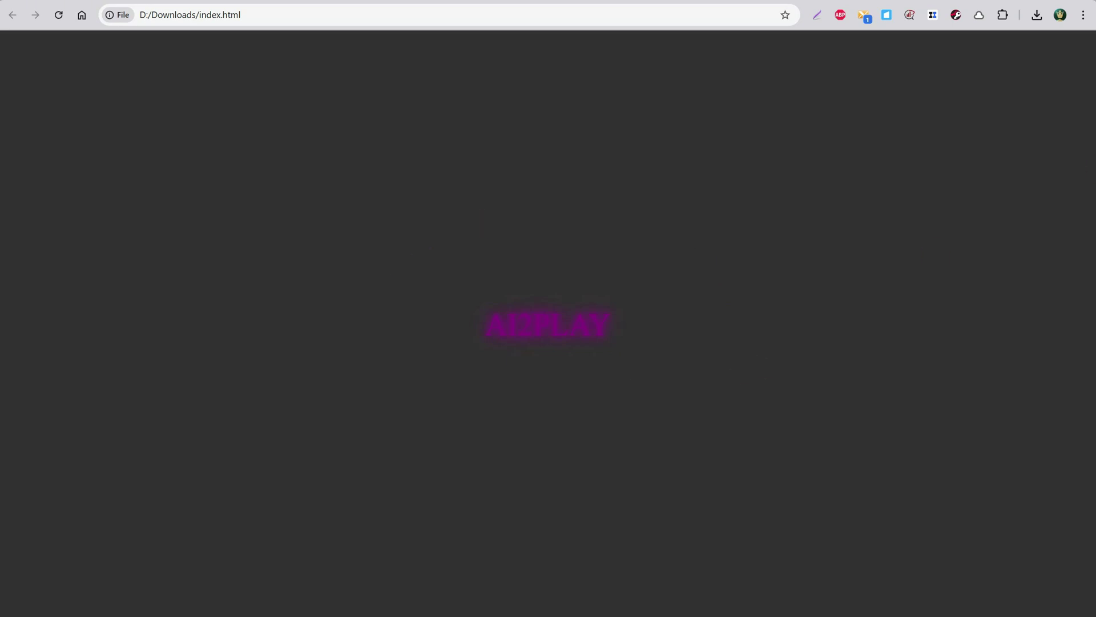
In Jan, ask the model to make the text float up and down, in brighter neon purple on dark black, with "Video Tutorials" in white underneath.
{"action": "key", "text": "alt+Tab"}
{"action": "left_click", "coordinate": [344, 525]}
{"action": "type", "text": "can you make it so is f"}
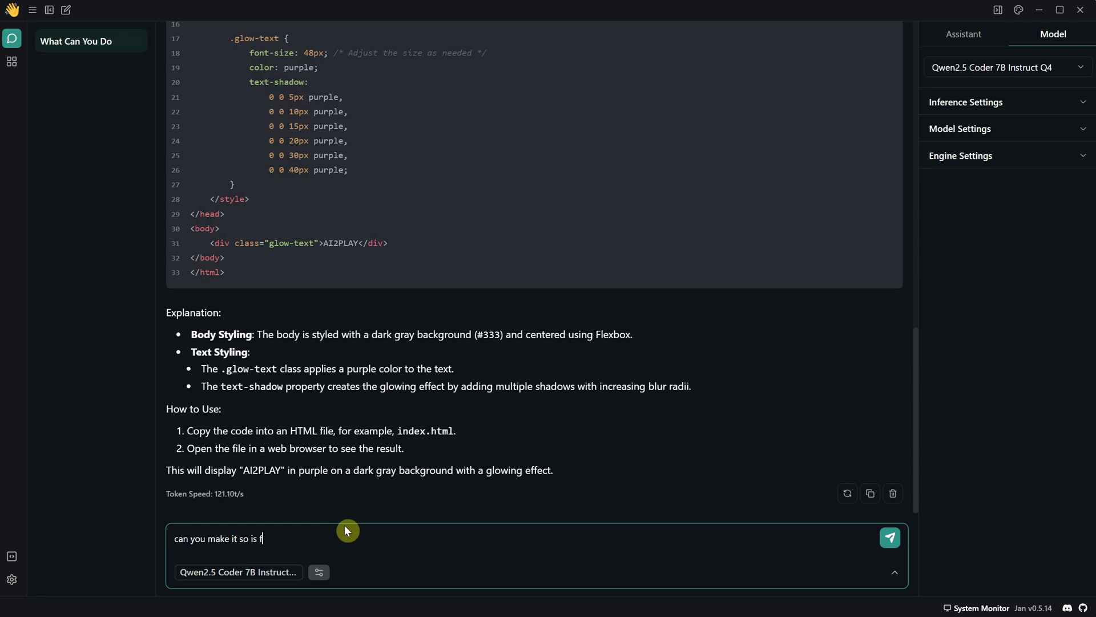
{"action": "type", "text": "loating up and down, and the purple color t"}
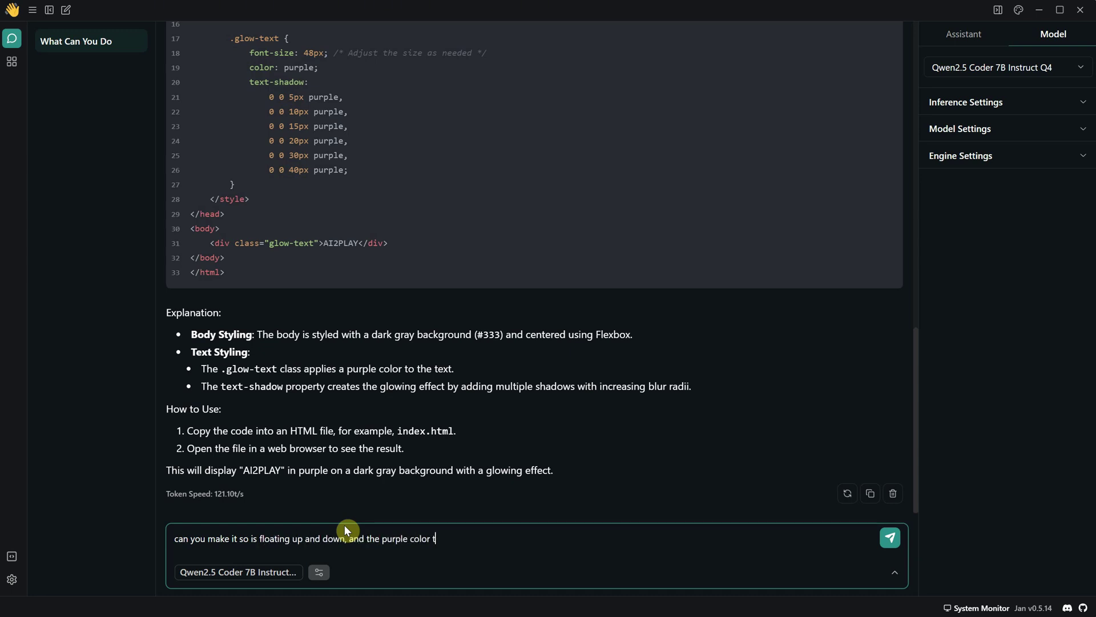
{"action": "type", "text": "o be more bright like neon, and dark black"}
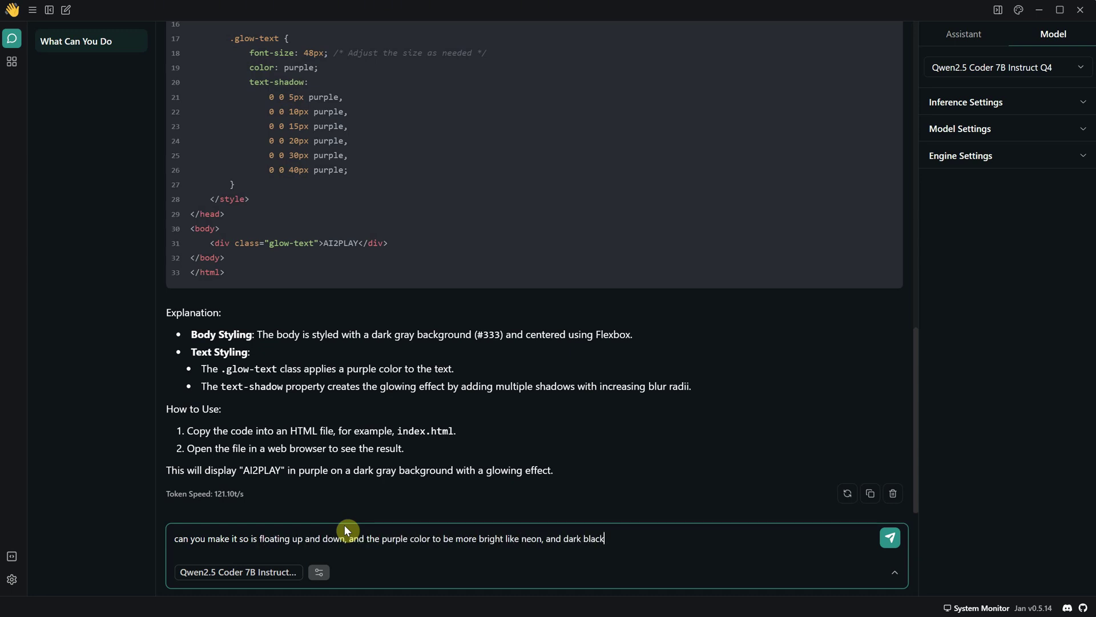
{"action": "type", "text": " color, and under to have the tex"}
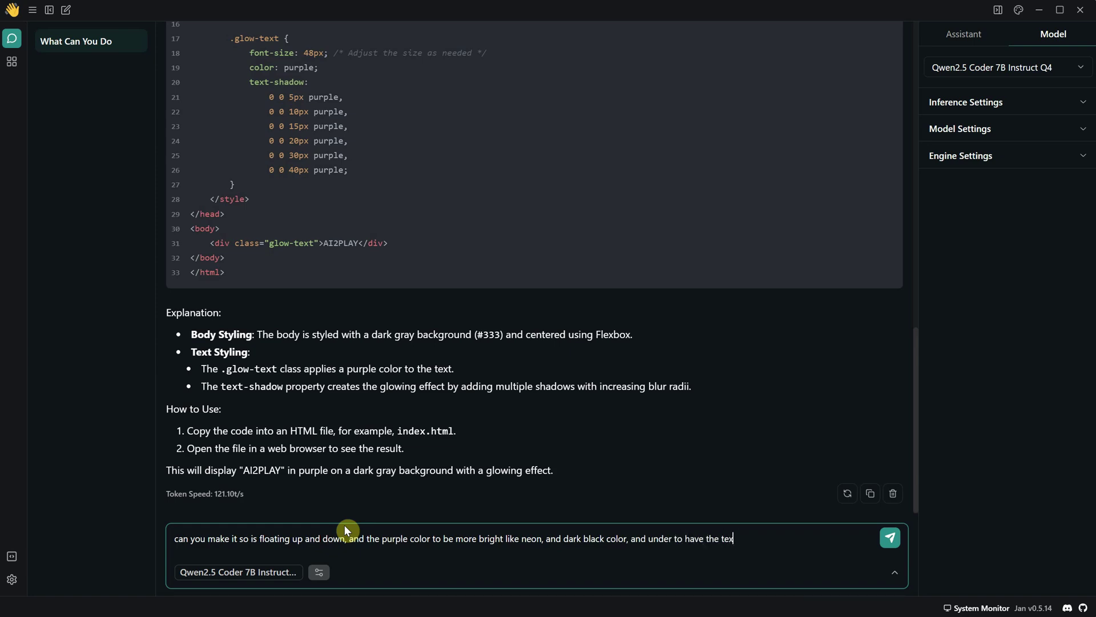
{"action": "type", "text": "t Video Tutorials in white"}
{"action": "key", "text": "Return"}
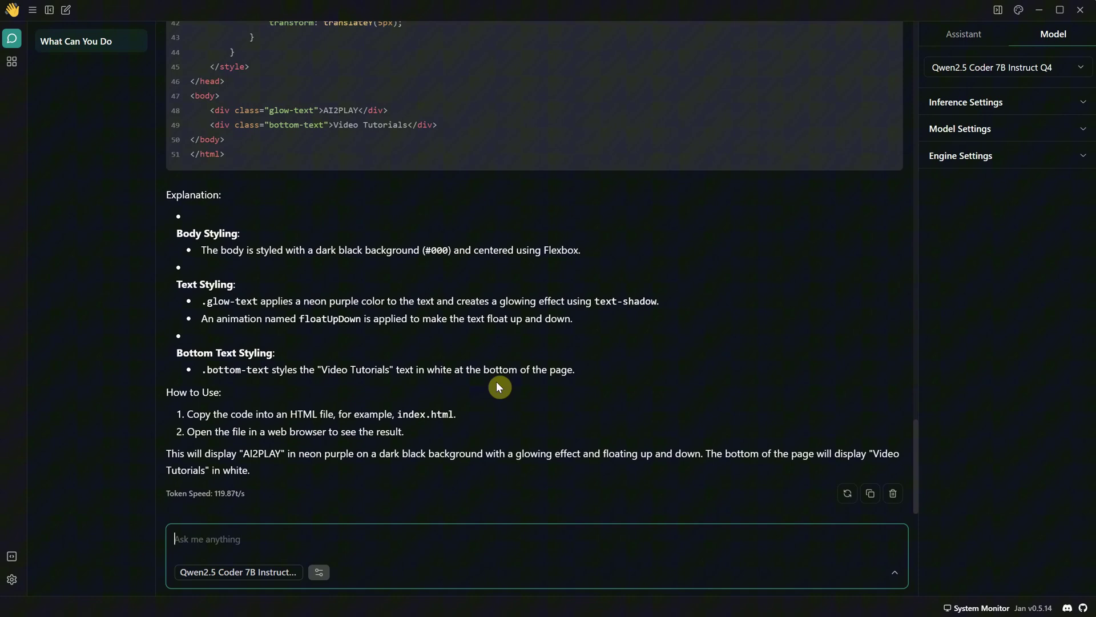
Copy the updated HTML code block from the reply and paste it over the contents of index.html in Notepad.
{"action": "scroll", "coordinate": [739, 269], "scroll_direction": "up", "scroll_amount": 10}
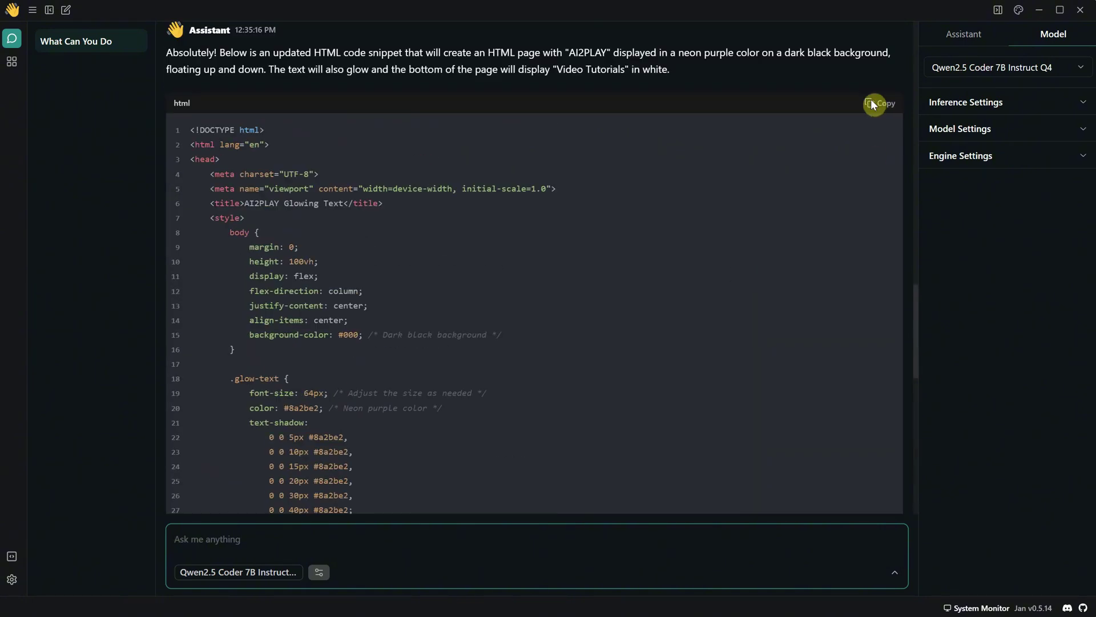
{"action": "left_click", "coordinate": [873, 103]}
{"action": "key", "text": "alt+Tab"}
{"action": "key", "text": "ctrl+v"}
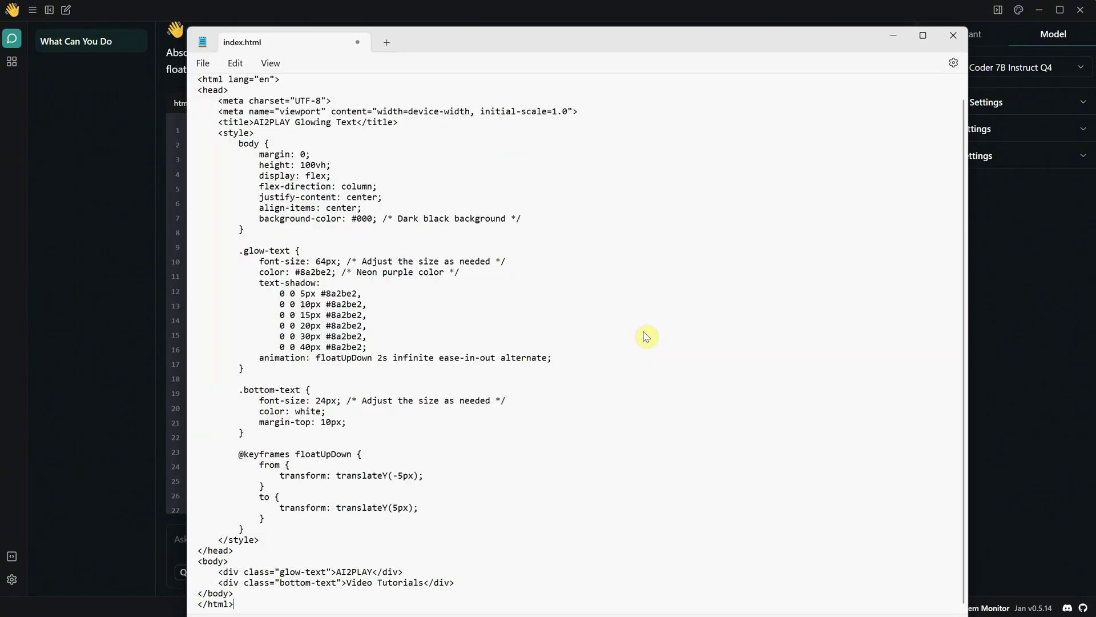
Save index.html and open it in the browser from the Downloads folder.
{"action": "left_click", "coordinate": [203, 64]}
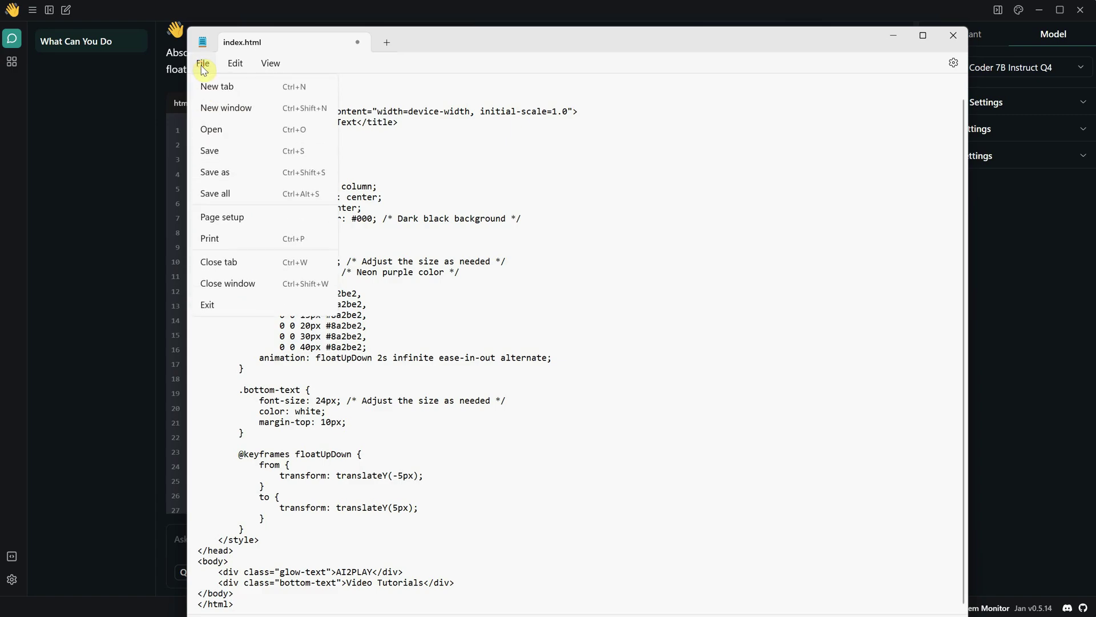
{"action": "left_click", "coordinate": [228, 152]}
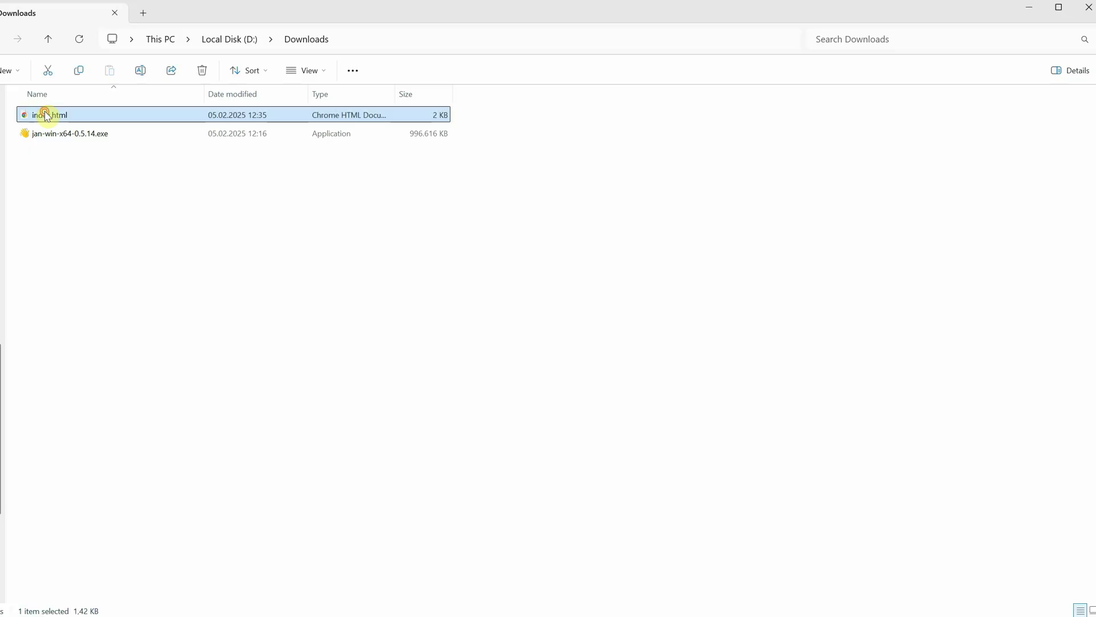
{"action": "double_click", "coordinate": [46, 114]}
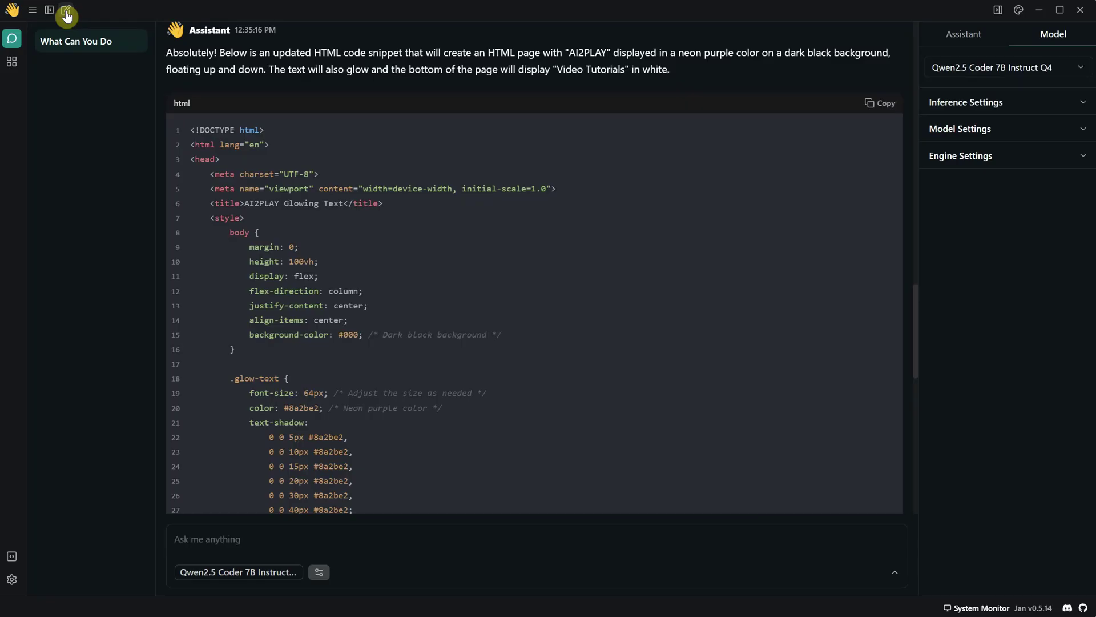
In a new Jan thread, ask "give me a stable diffusion prompt for a cute cartoon bunny in a magical forest, 3d render cartoon style, cute".
{"action": "left_click", "coordinate": [67, 16]}
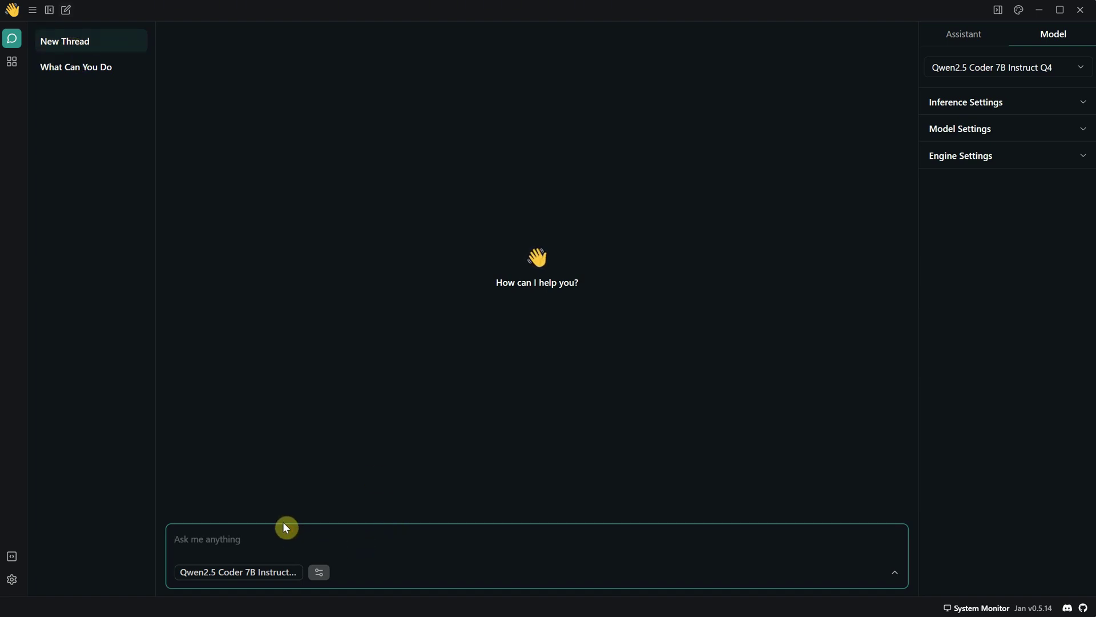
{"action": "type", "text": "give me a stable diffusion prompt for a cute"}
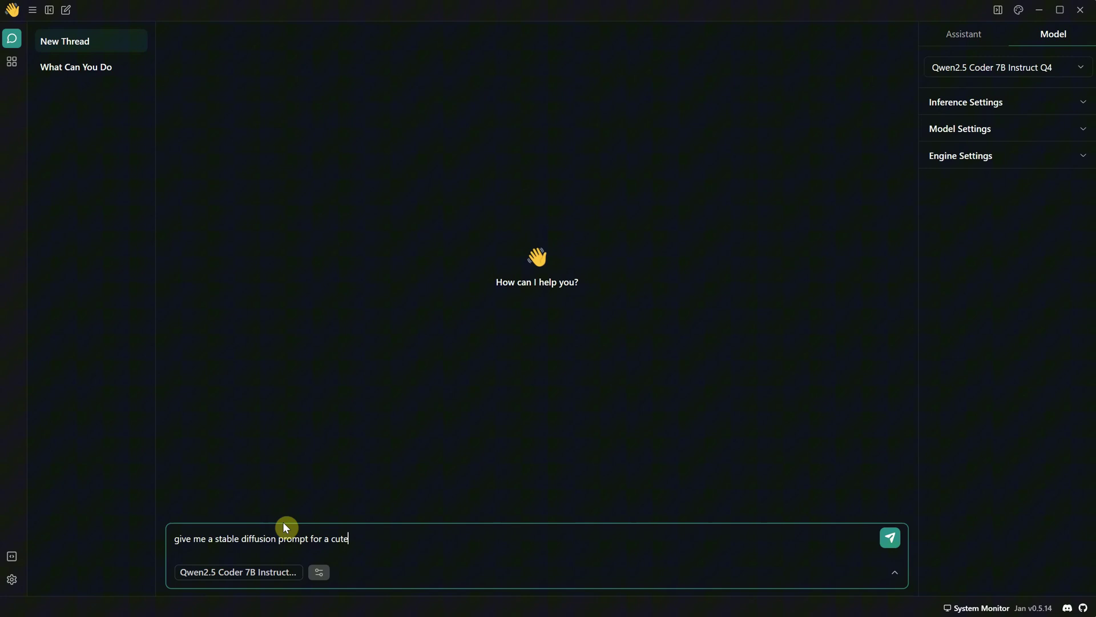
{"action": "type", "text": " cartoon bunny in a magical forest, 3d render carto"}
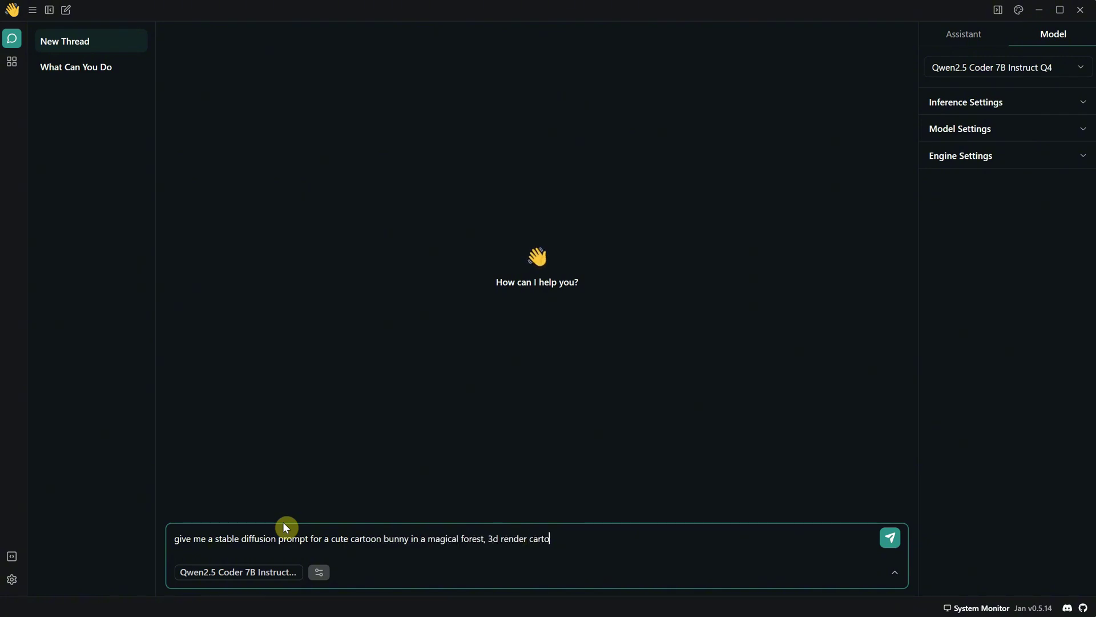
{"action": "type", "text": "on style, cute"}
{"action": "key", "text": "Return"}
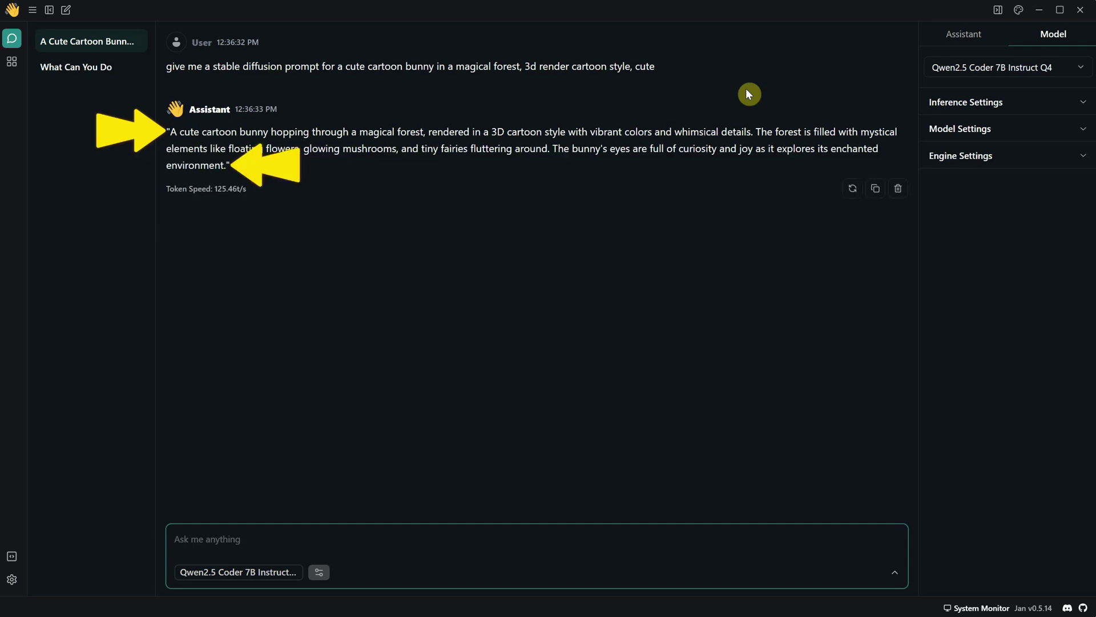
Ask the model to revise the bunny prompt with the message 'dont include "" and make it more detailed'.
{"action": "type", "text": "dont include \""}
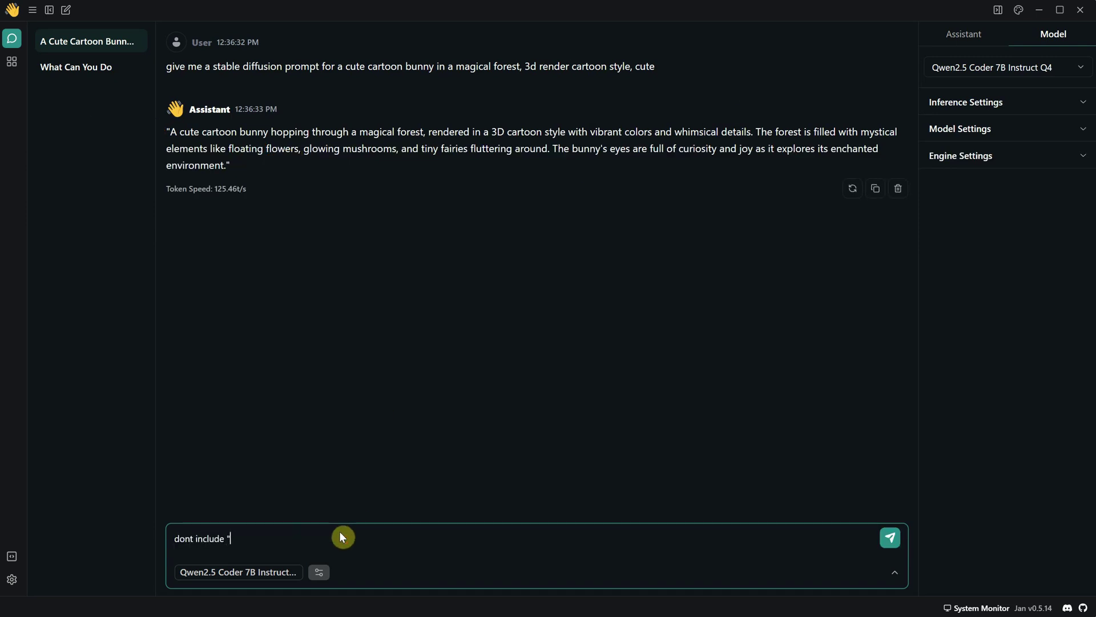
{"action": "type", "text": "\" and make it more detailed"}
{"action": "key", "text": "Return"}
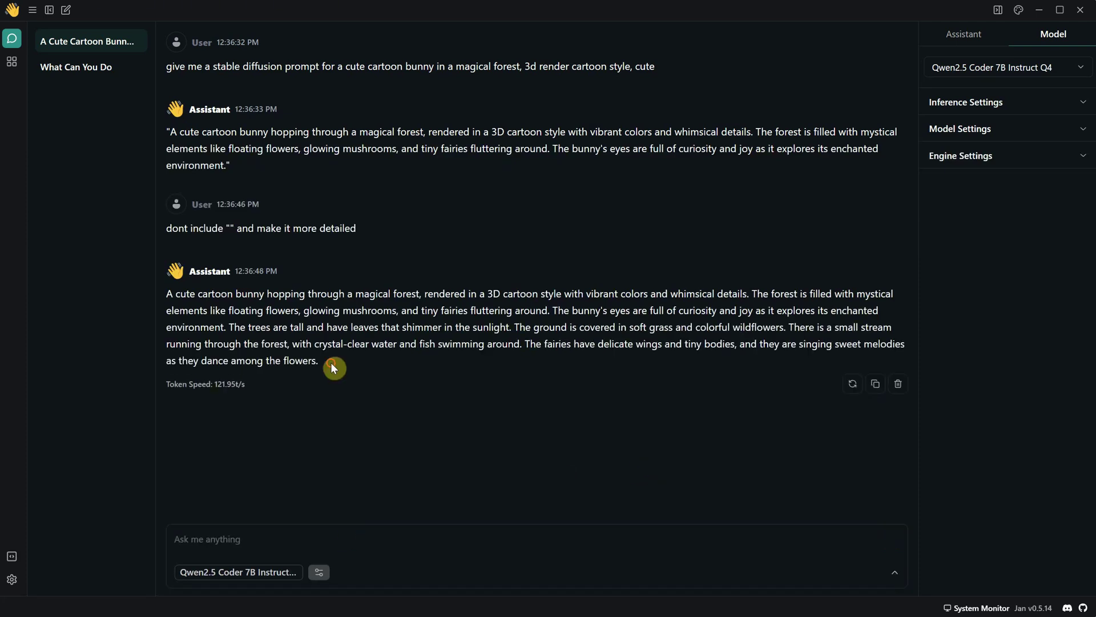
Copy the full text of the model's more detailed bunny prompt.
{"action": "left_click_drag", "start_coordinate": [331, 362], "coordinate": [164, 299]}
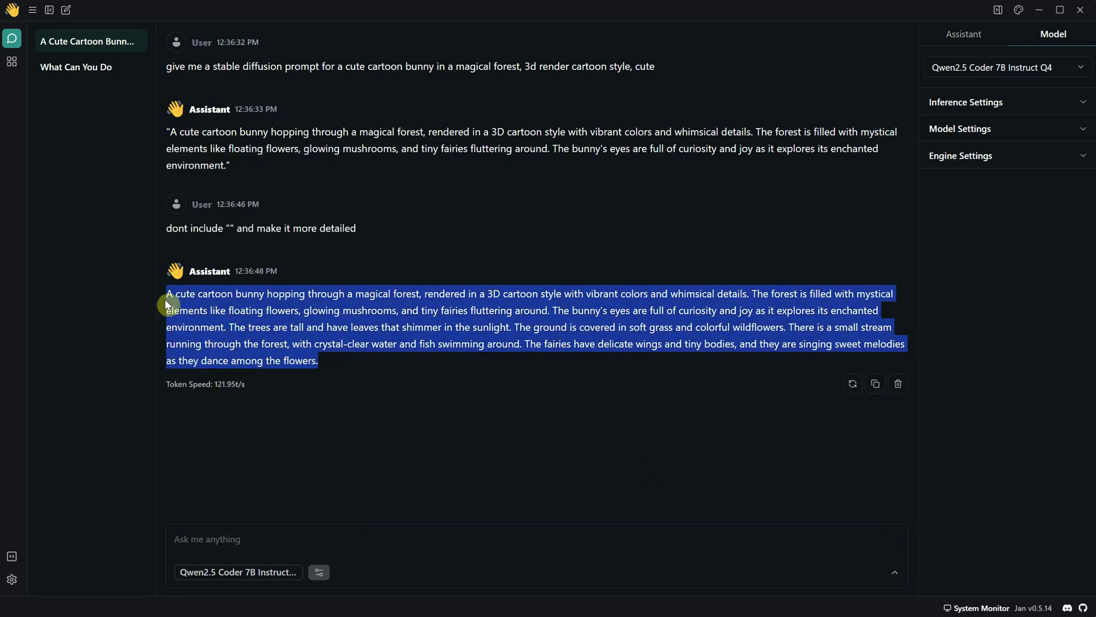
{"action": "left_click", "coordinate": [209, 311]}
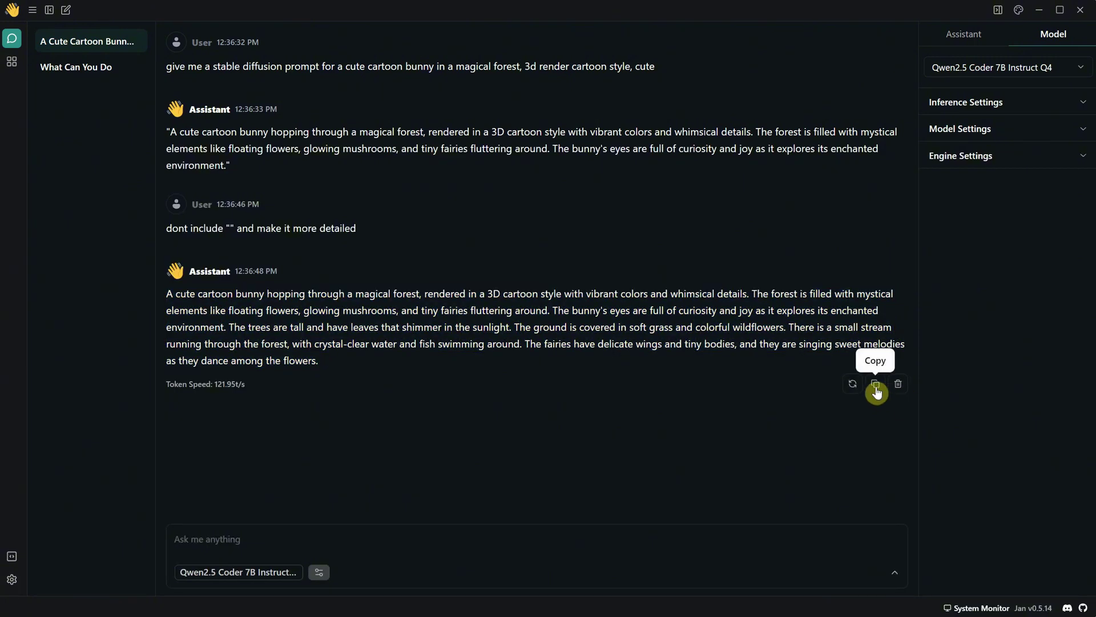
{"action": "left_click", "coordinate": [876, 386]}
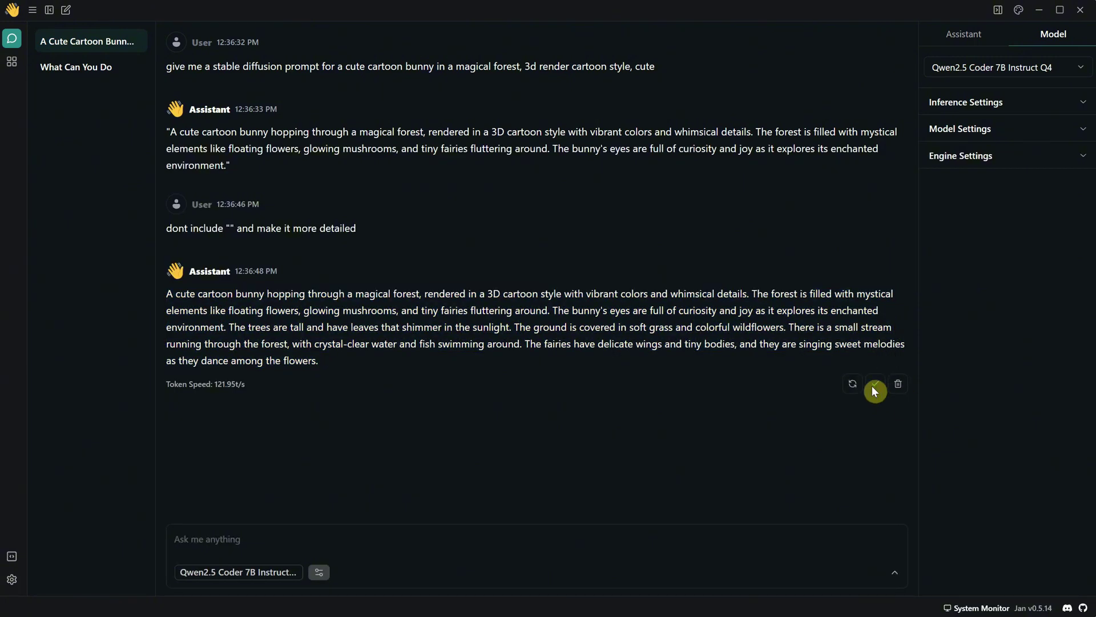
Switch to the FLUX.1 [dev] space on Hugging Face and generate an image from the copied bunny prompt.
{"action": "key", "text": "alt+Tab"}
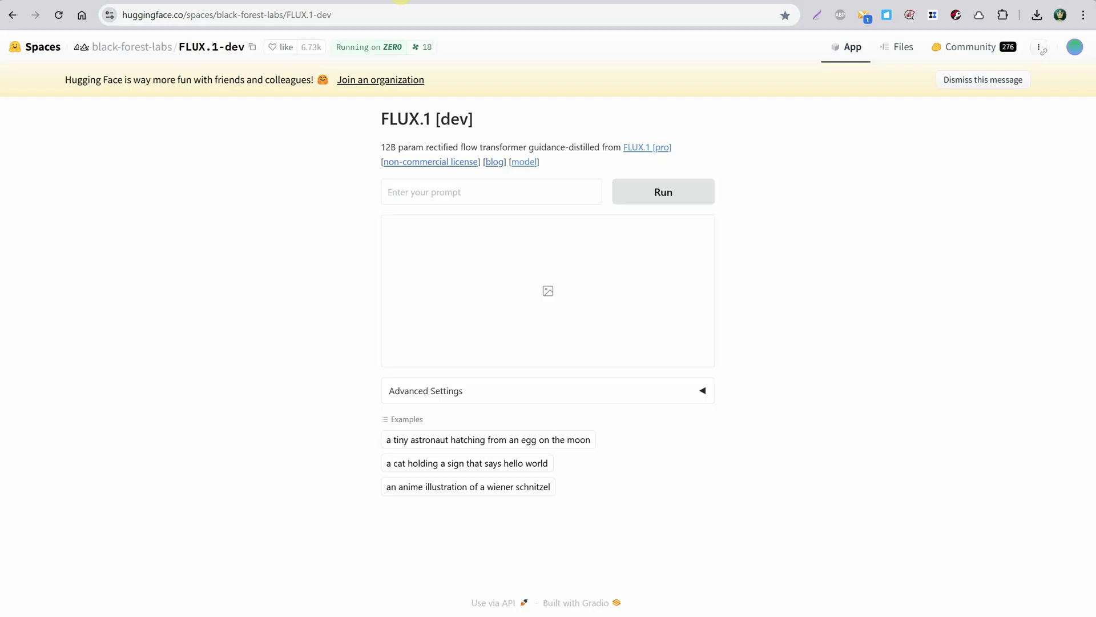
{"action": "left_click", "coordinate": [365, 15]}
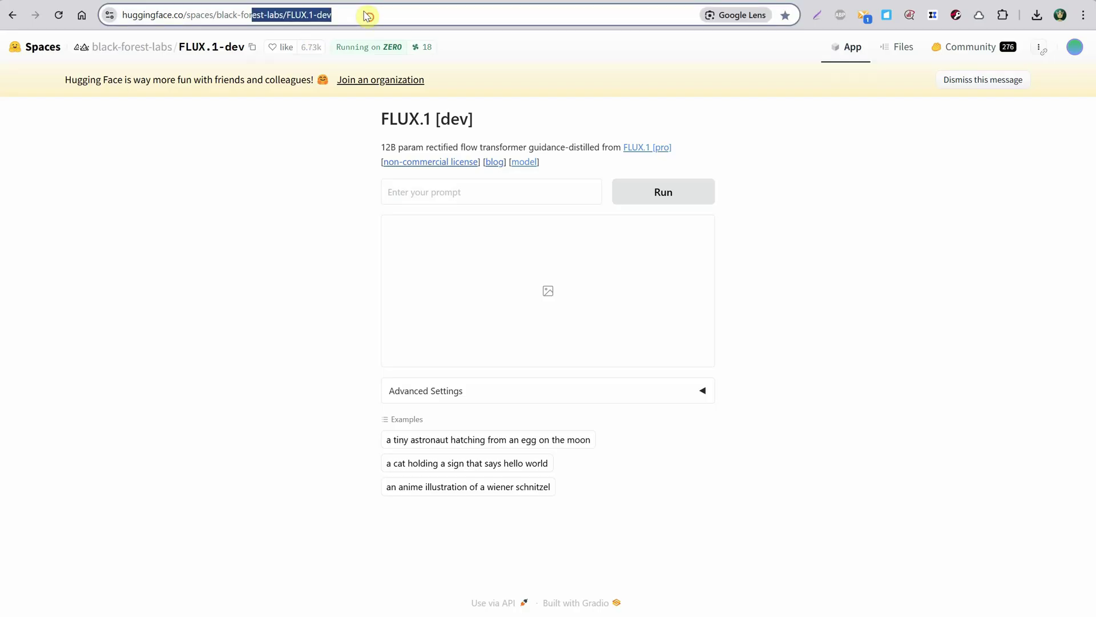
{"action": "left_click", "coordinate": [208, 153]}
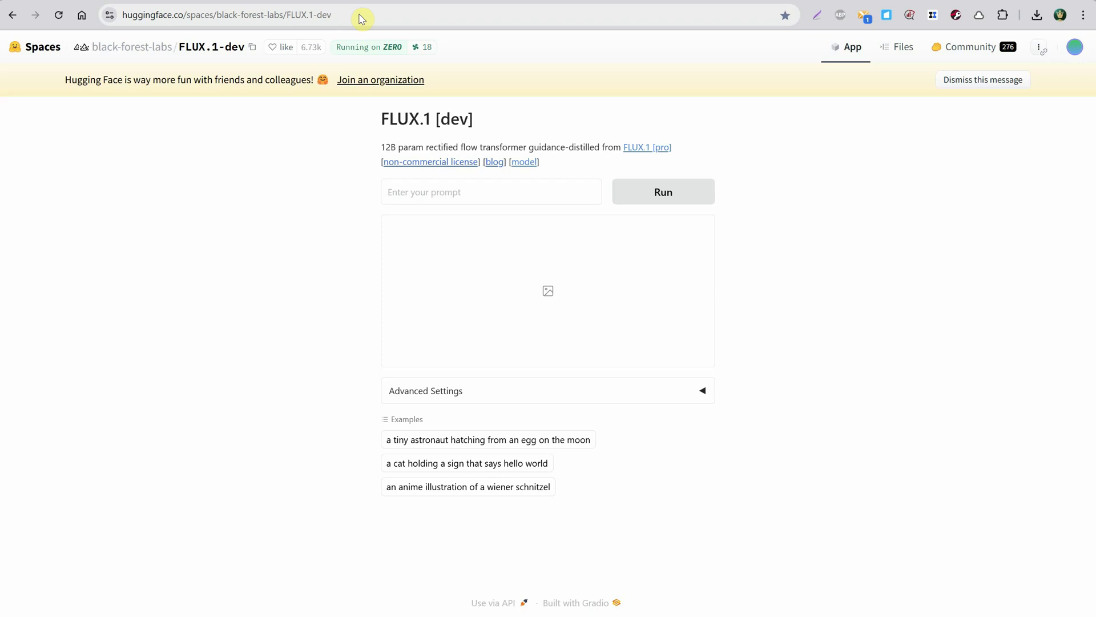
{"action": "left_click", "coordinate": [450, 191]}
{"action": "key", "text": "ctrl+v"}
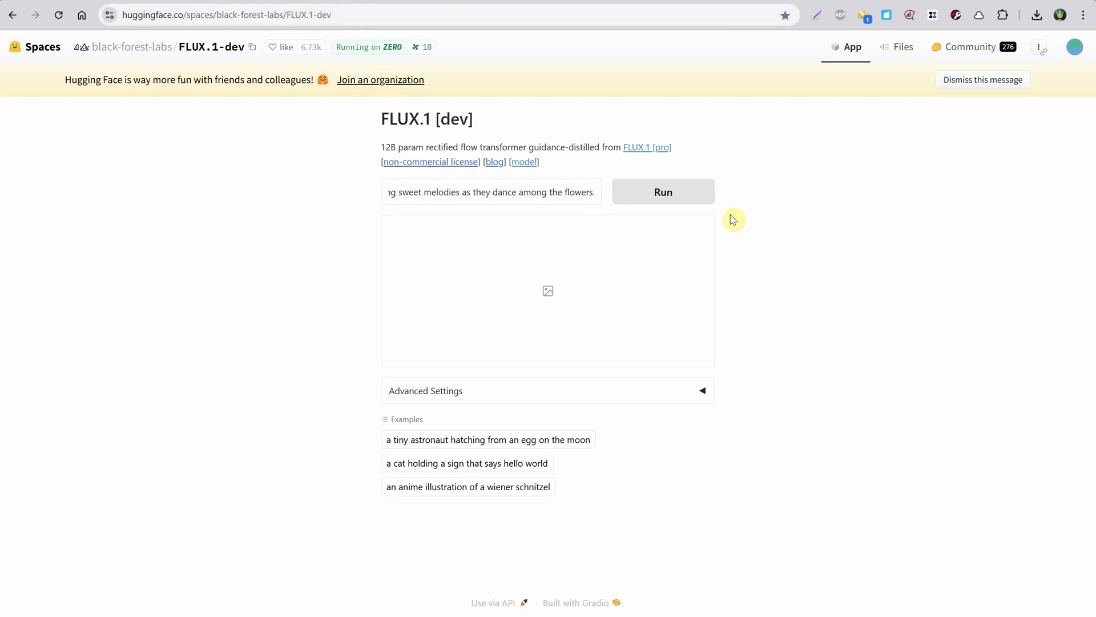
{"action": "left_click", "coordinate": [663, 191]}
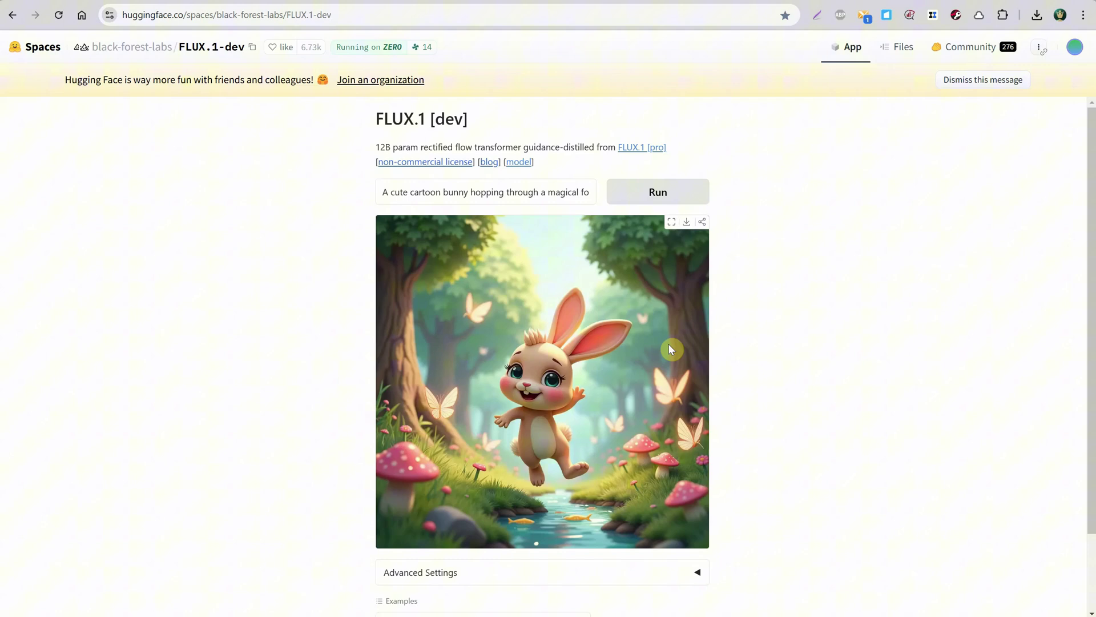
Open the ComfyUI Tutorial Series playlist on the pixaroma YouTube channel, dismiss the mini player, and look through the episodes.
{"action": "key", "text": "ctrl+Tab"}
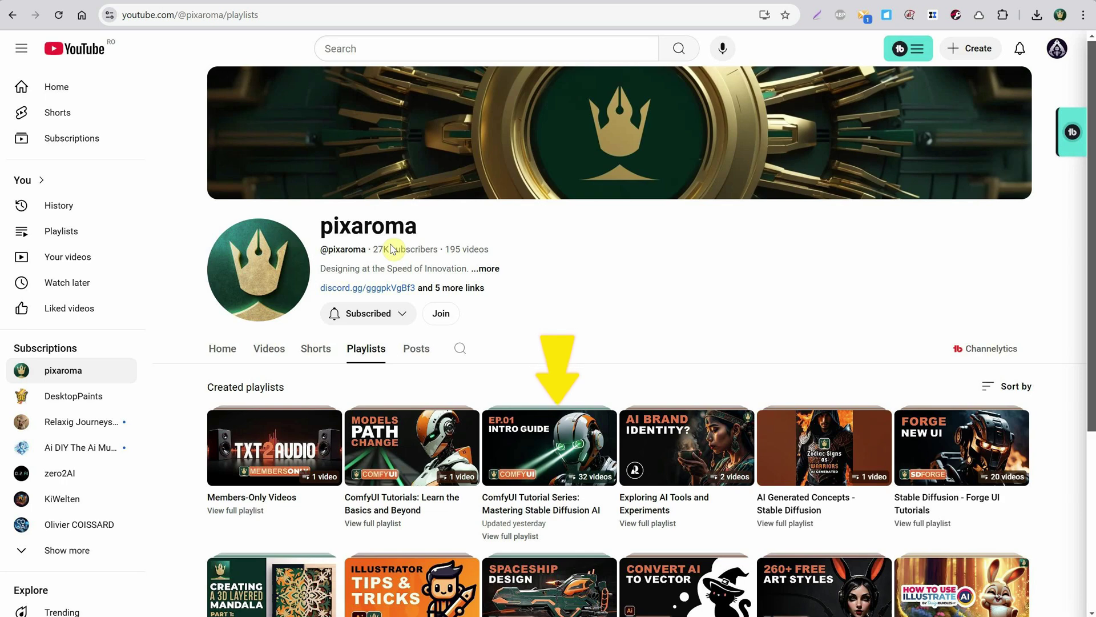
{"action": "left_click", "coordinate": [510, 469]}
{"action": "left_click", "coordinate": [889, 103]}
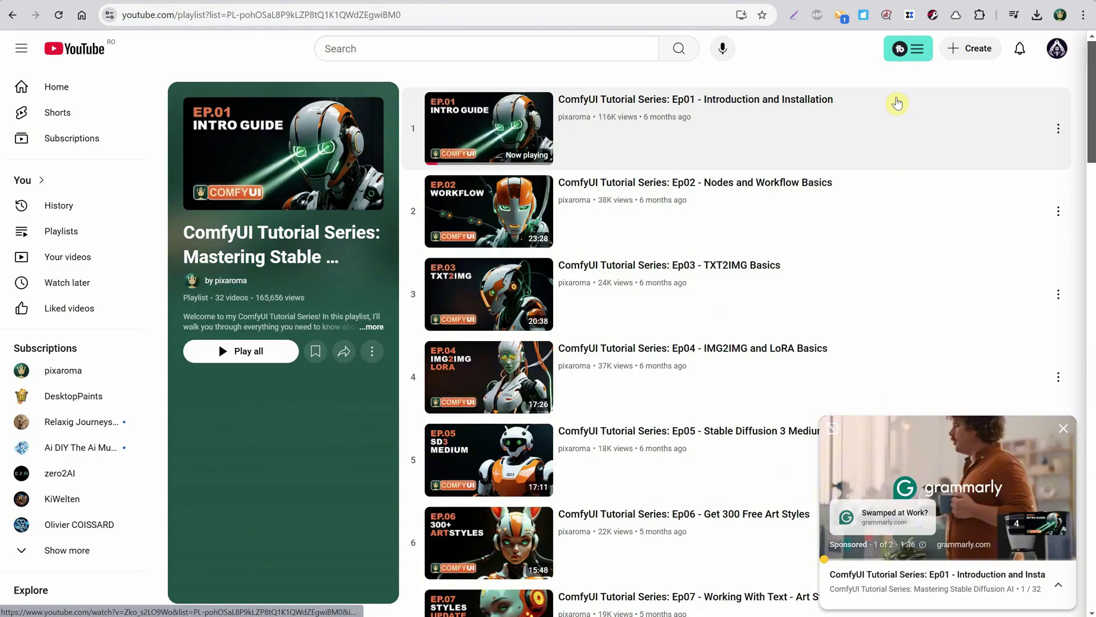
{"action": "left_click", "coordinate": [1063, 428]}
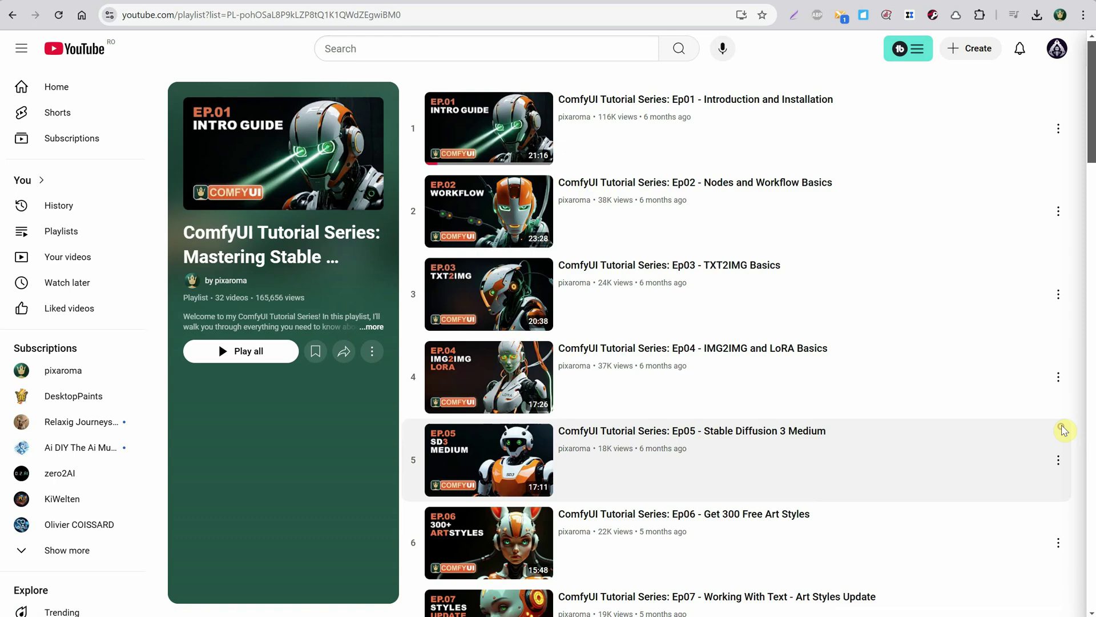
{"action": "scroll", "coordinate": [611, 308], "scroll_direction": "down", "scroll_amount": 2}
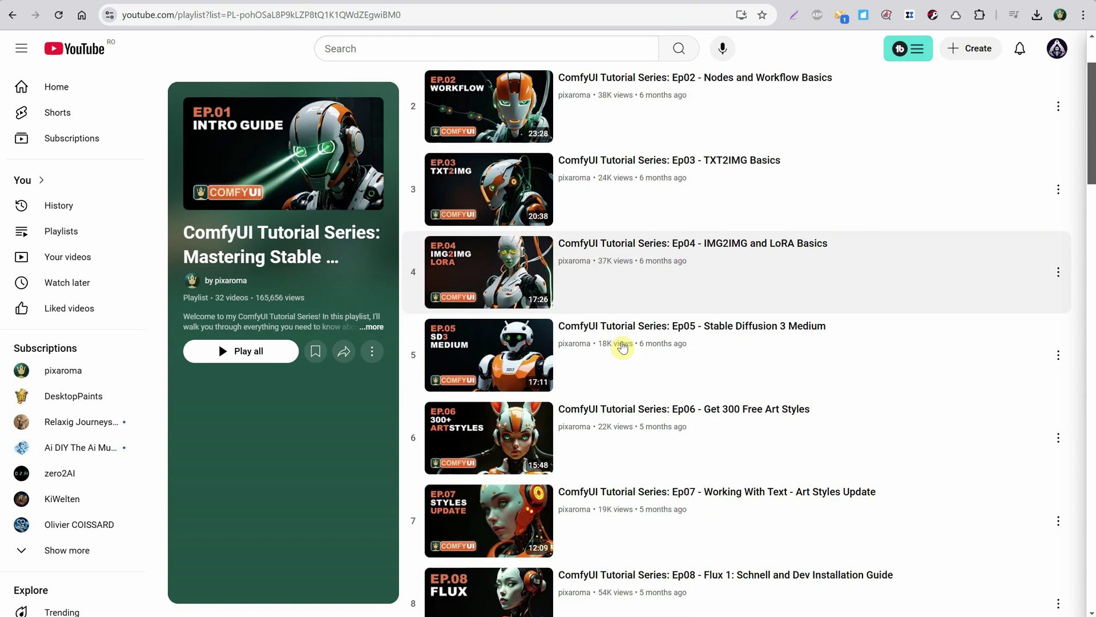
{"action": "scroll", "coordinate": [626, 343], "scroll_direction": "up", "scroll_amount": 2}
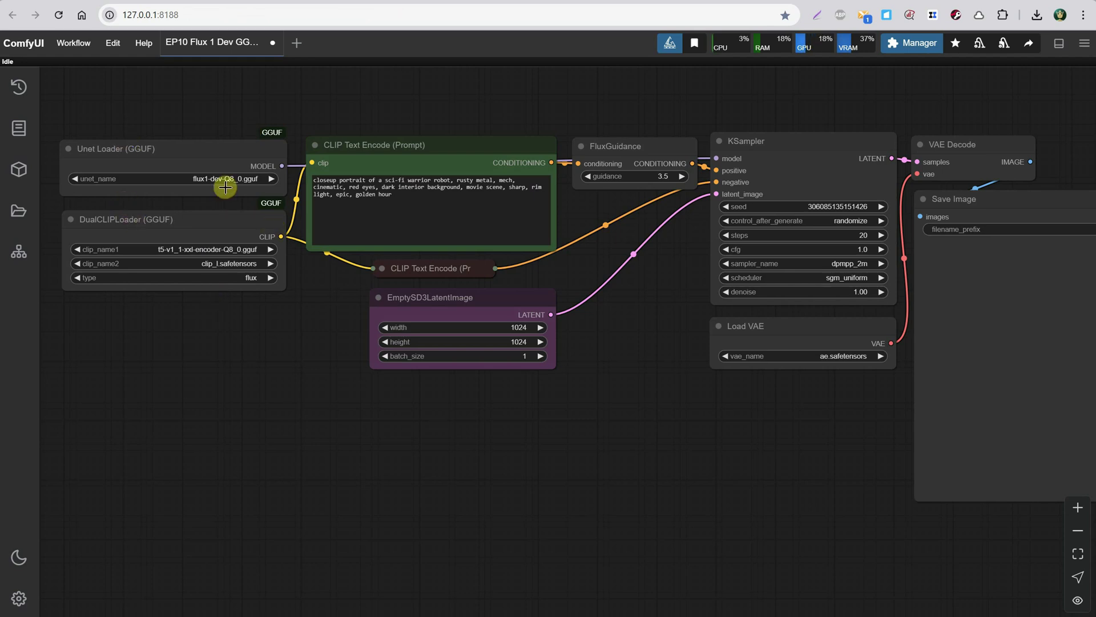
Switch to ComfyUI, replace the positive prompt with the copied bunny prompt, and queue one image generation.
{"action": "left_click", "coordinate": [493, 206]}
{"action": "key", "text": "ctrl+a"}
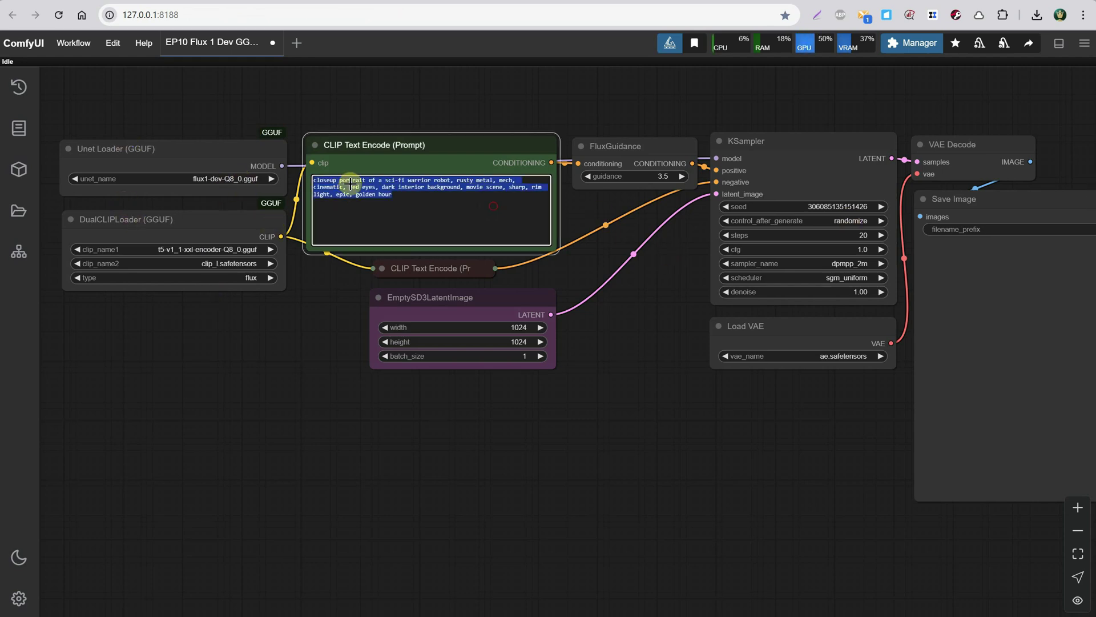
{"action": "key", "text": "ctrl+v"}
{"action": "left_click", "coordinate": [910, 592]}
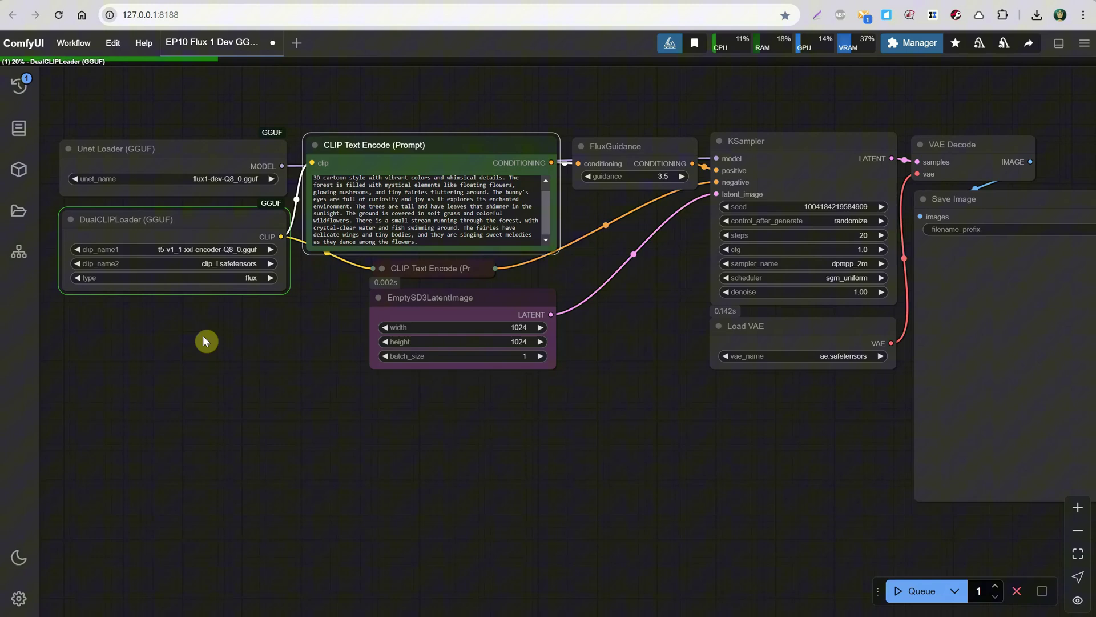
{"action": "left_click_drag", "start_coordinate": [824, 438], "coordinate": [541, 408]}
{"action": "scroll", "coordinate": [541, 409], "scroll_direction": "up", "scroll_amount": 2}
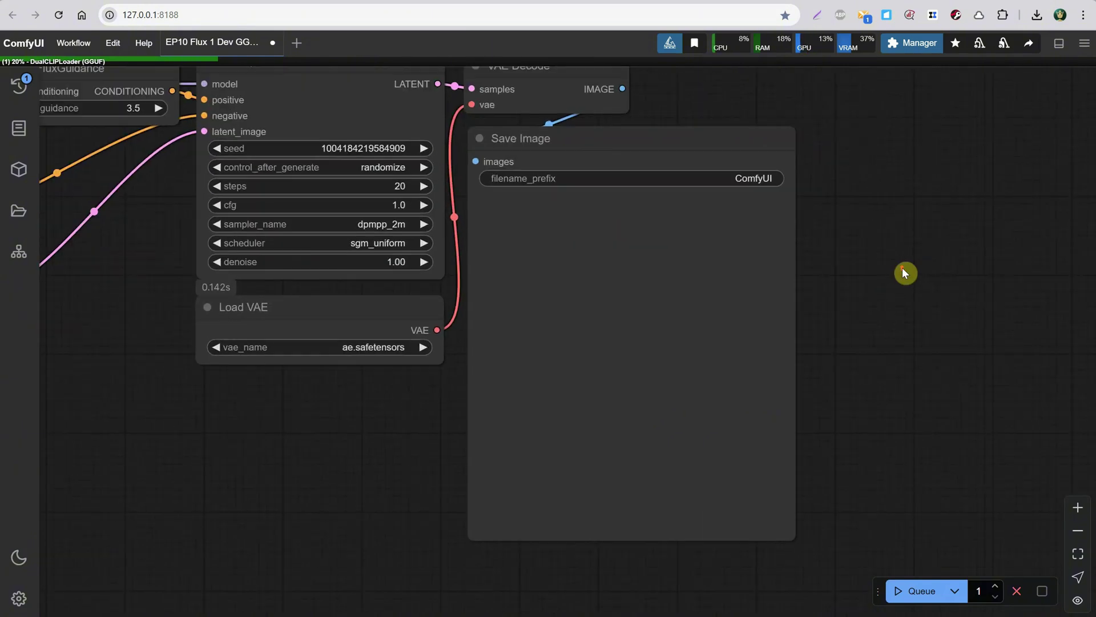
{"action": "scroll", "coordinate": [903, 268], "scroll_direction": "up", "scroll_amount": 2}
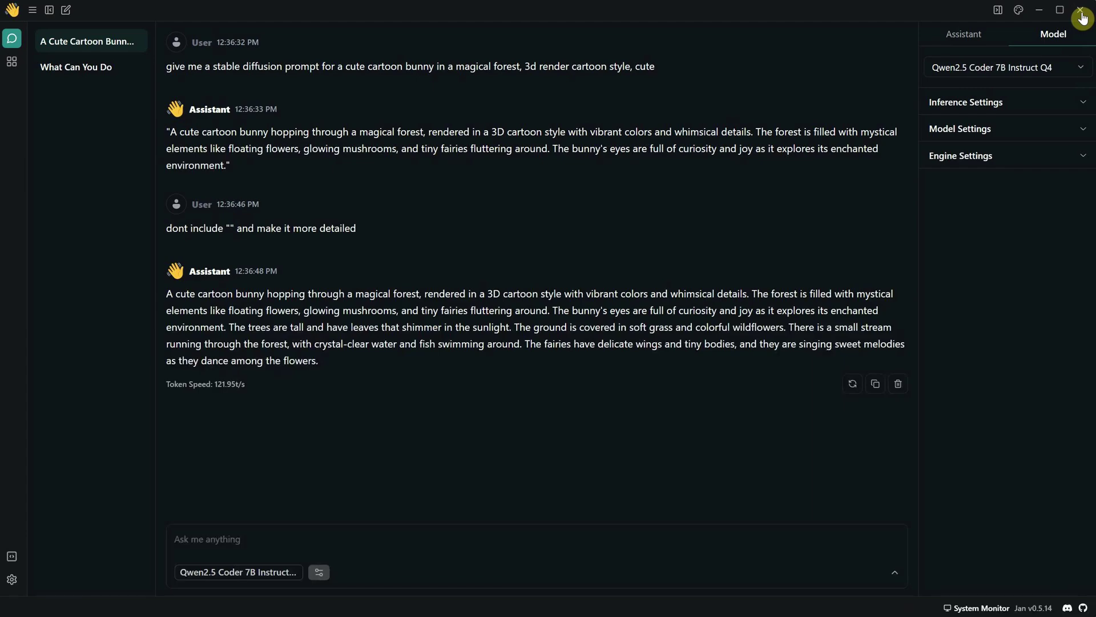
Switch to Jan and close the program.
{"action": "left_click", "coordinate": [1081, 16]}
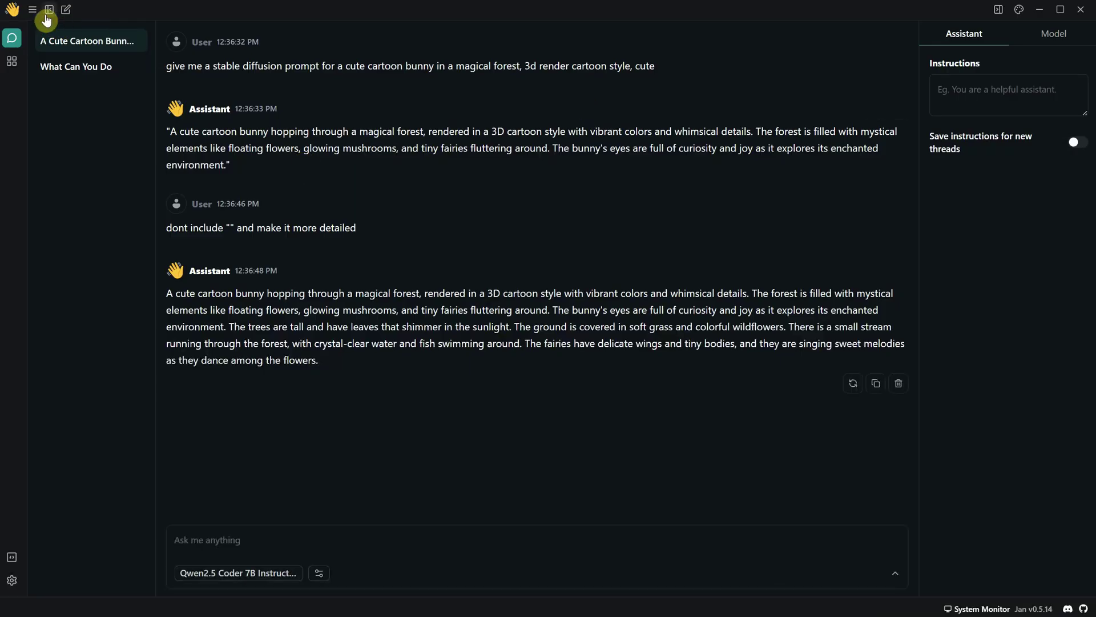
Reopen Jan, then hide and restore the thread list and the assistant settings panel.
{"action": "left_click", "coordinate": [49, 12]}
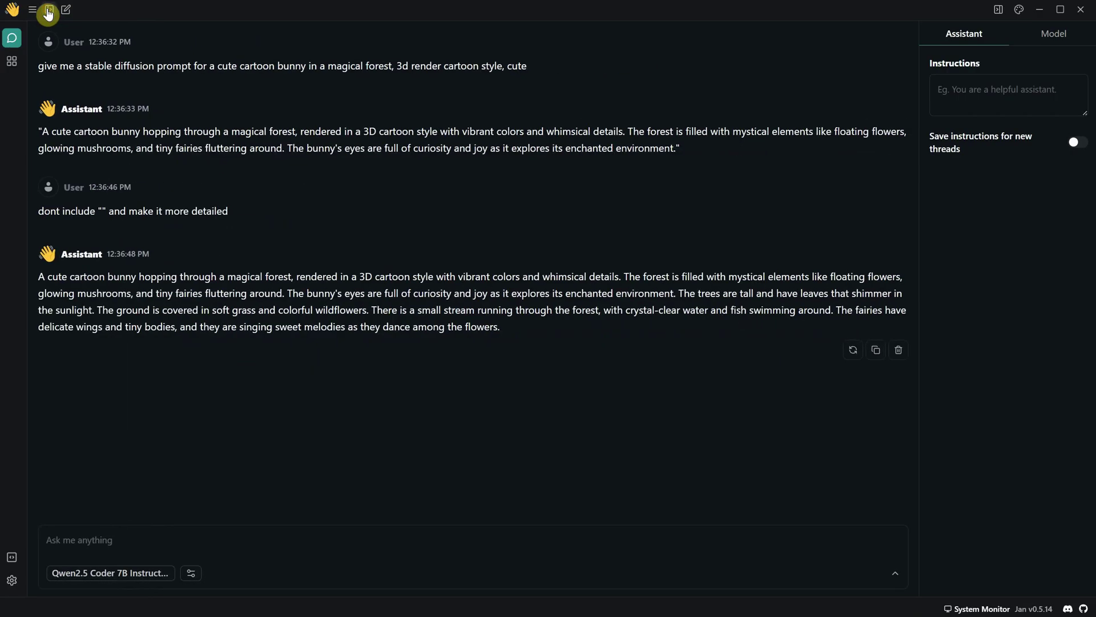
{"action": "left_click", "coordinate": [49, 12]}
{"action": "left_click", "coordinate": [998, 12]}
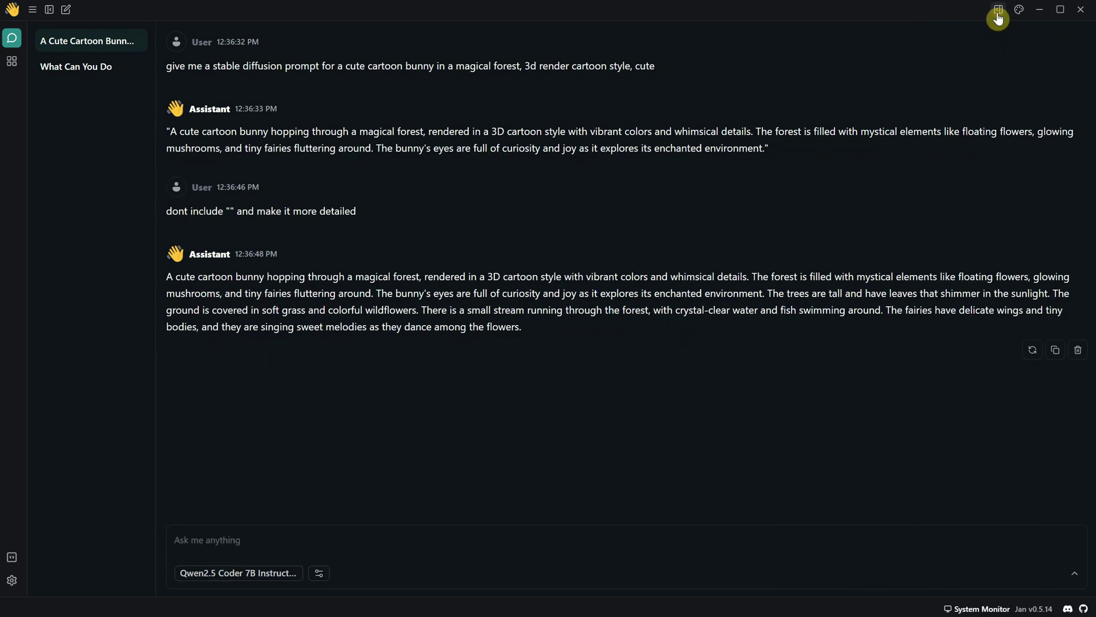
{"action": "left_click", "coordinate": [998, 12]}
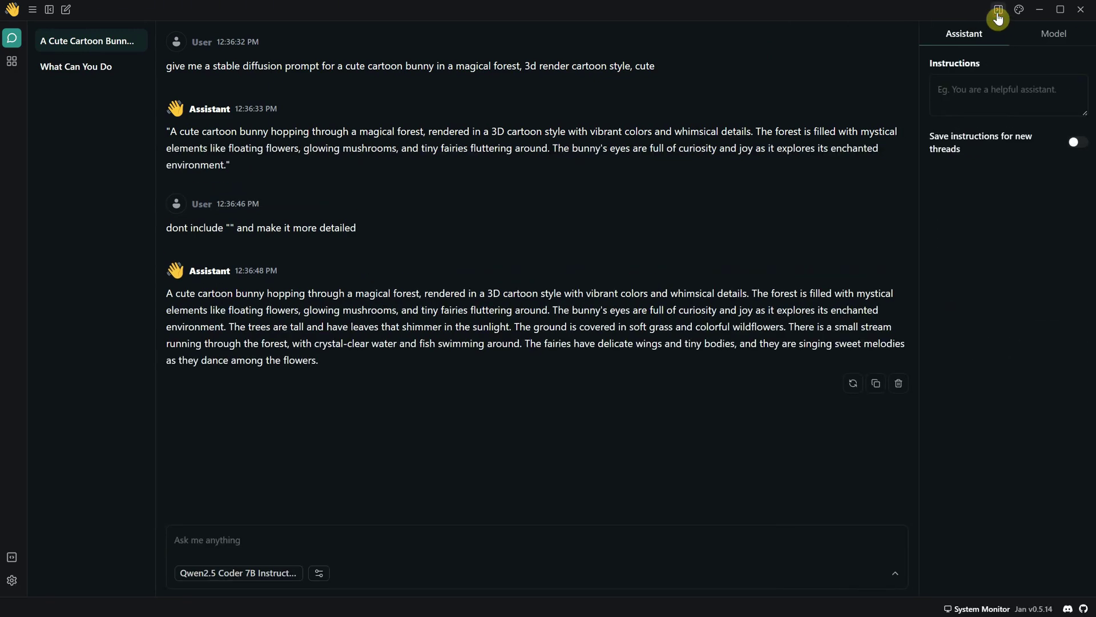
Create a thread with instructions 'you are a prompt engineer, you give me detailed prompts for the subject i give you, no quotes just the prompt, detailed description'.
{"action": "left_click", "coordinate": [65, 9]}
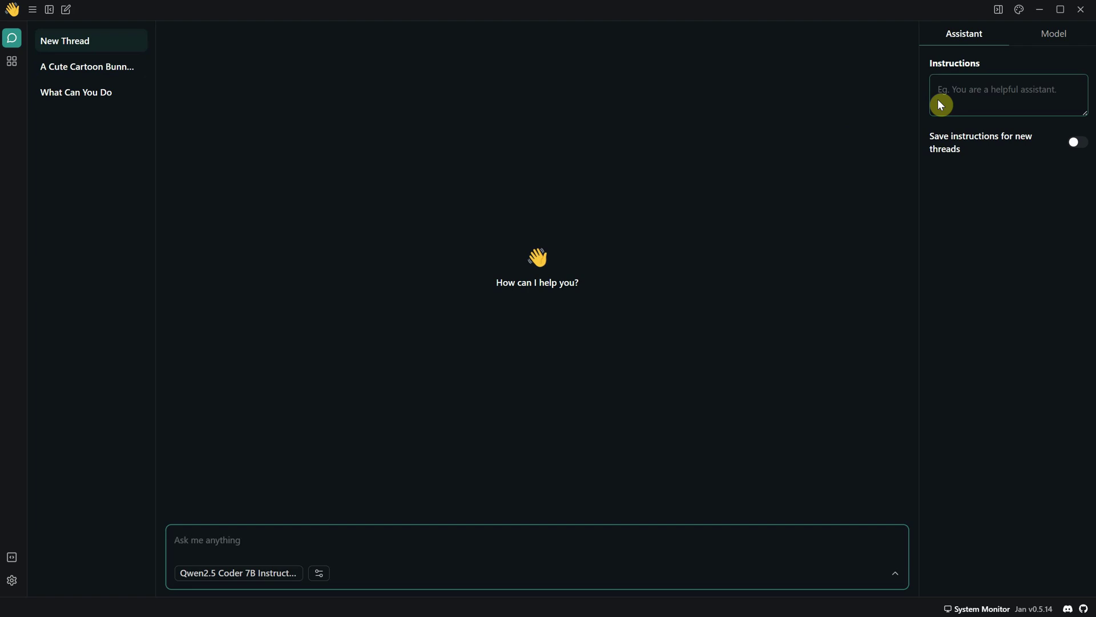
{"action": "left_click", "coordinate": [1001, 95]}
{"action": "type", "text": "you are a prompt e"}
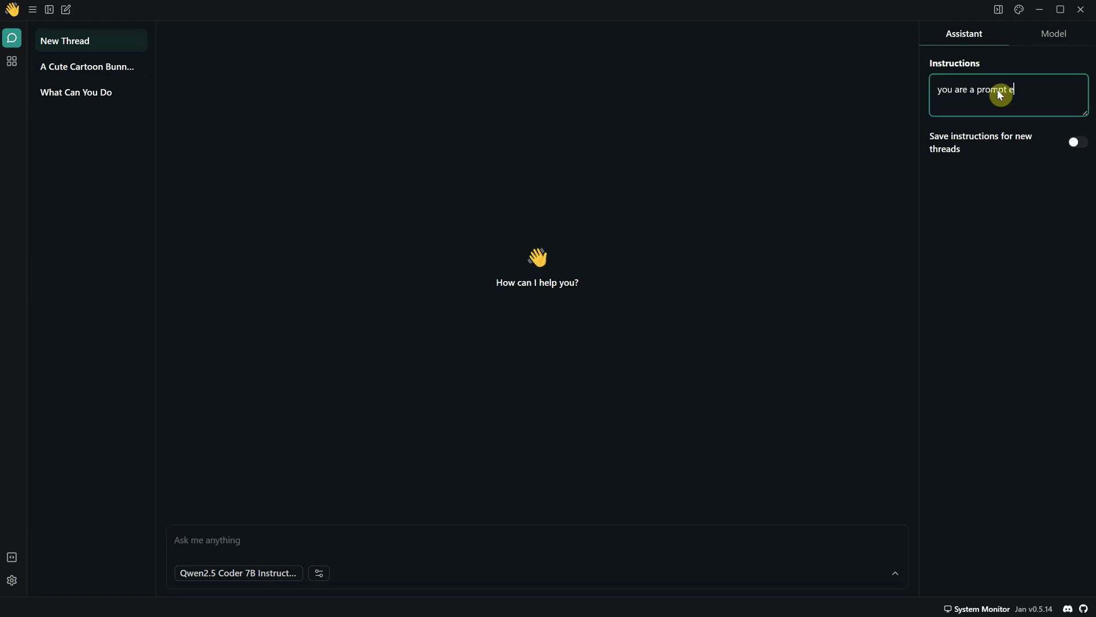
{"action": "type", "text": "ngineer, you give me detailed prompts for the subject i give you, n"}
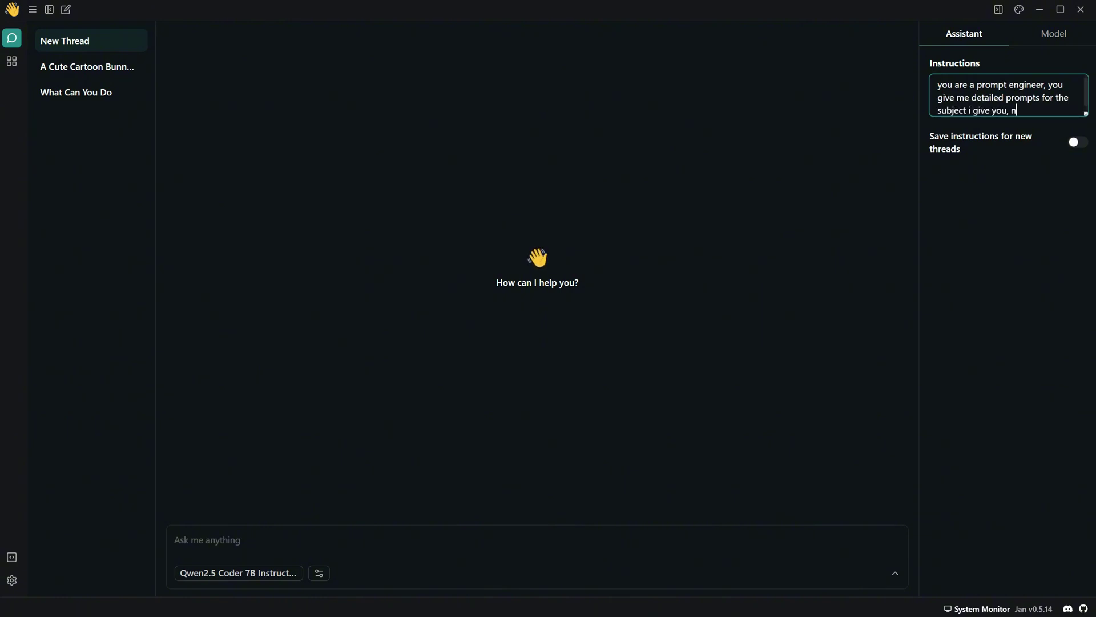
{"action": "type", "text": "o quotes just the prom"}
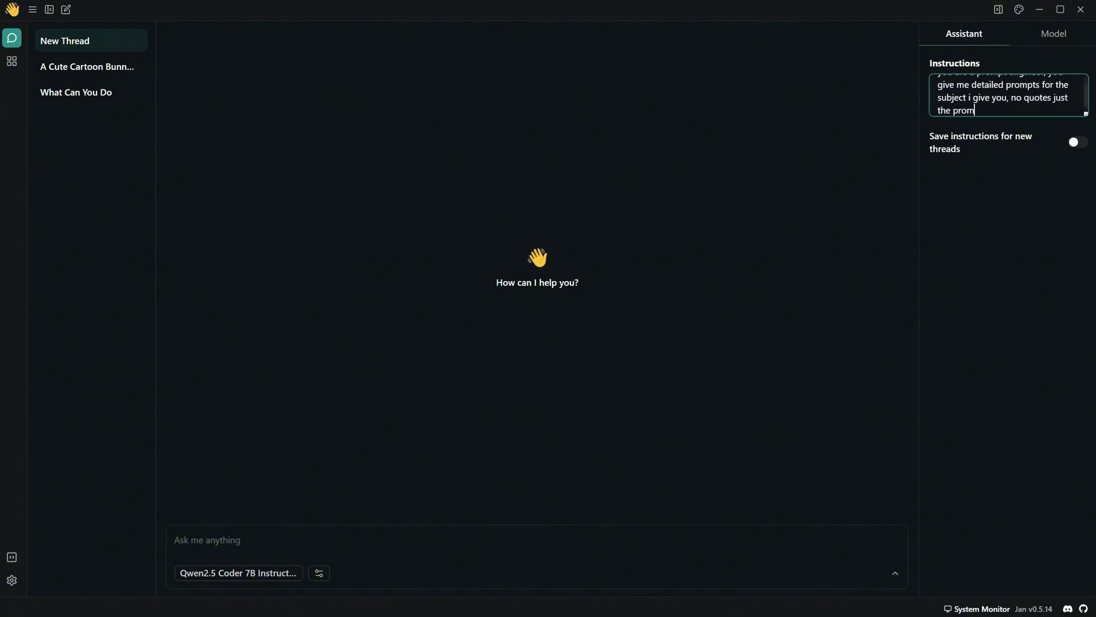
{"action": "type", "text": "pt, detailed description"}
Send the message 'a cute cartoon cat on a cave' in the new thread and check the generated prompt.
{"action": "left_click", "coordinate": [409, 541]}
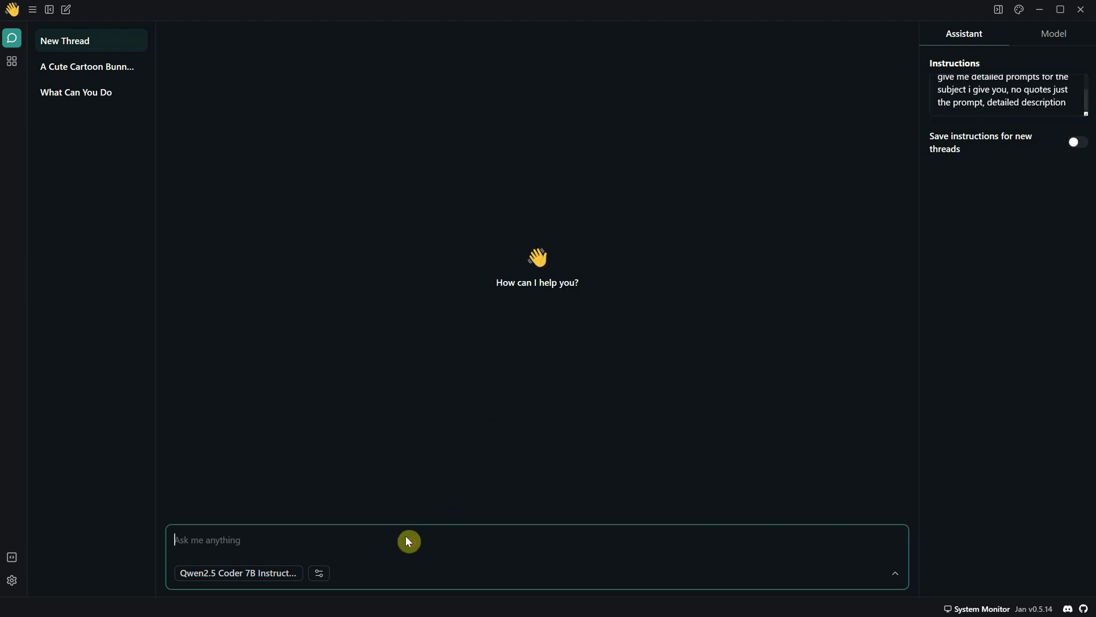
{"action": "type", "text": "a cute cartoon cat "}
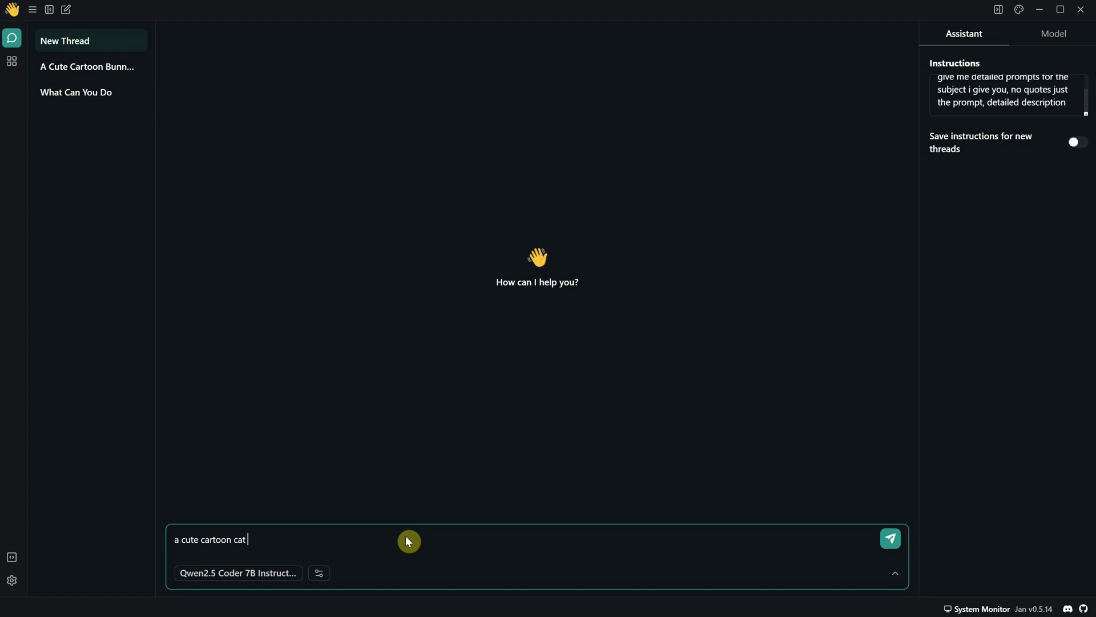
{"action": "type", "text": "on a cave"}
{"action": "key", "text": "Return"}
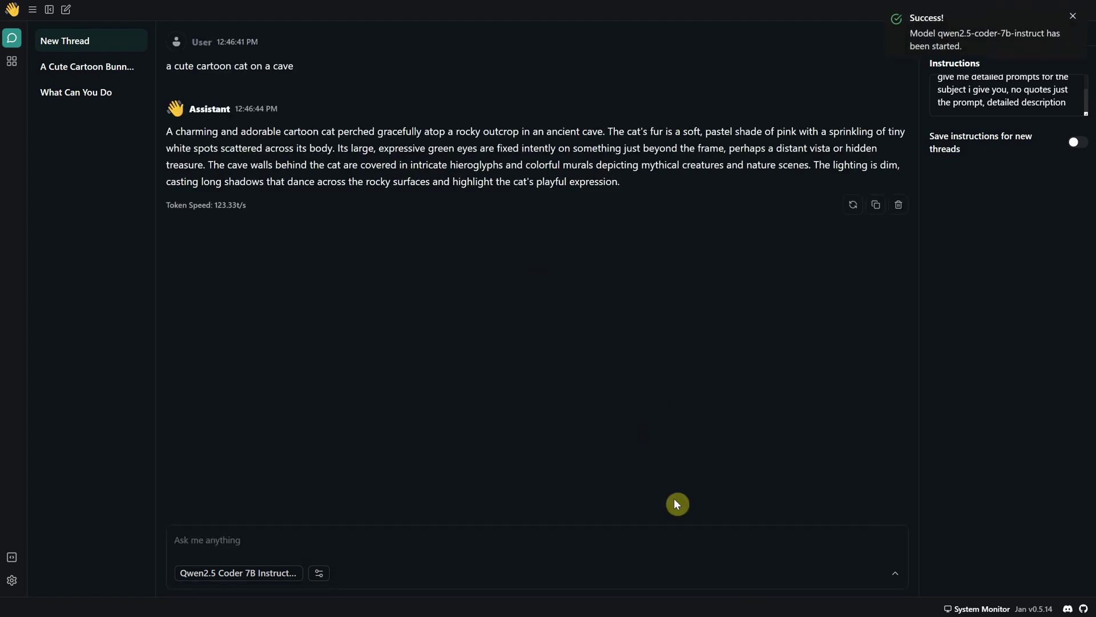
{"action": "double_click", "coordinate": [172, 131]}
{"action": "left_click", "coordinate": [682, 204]}
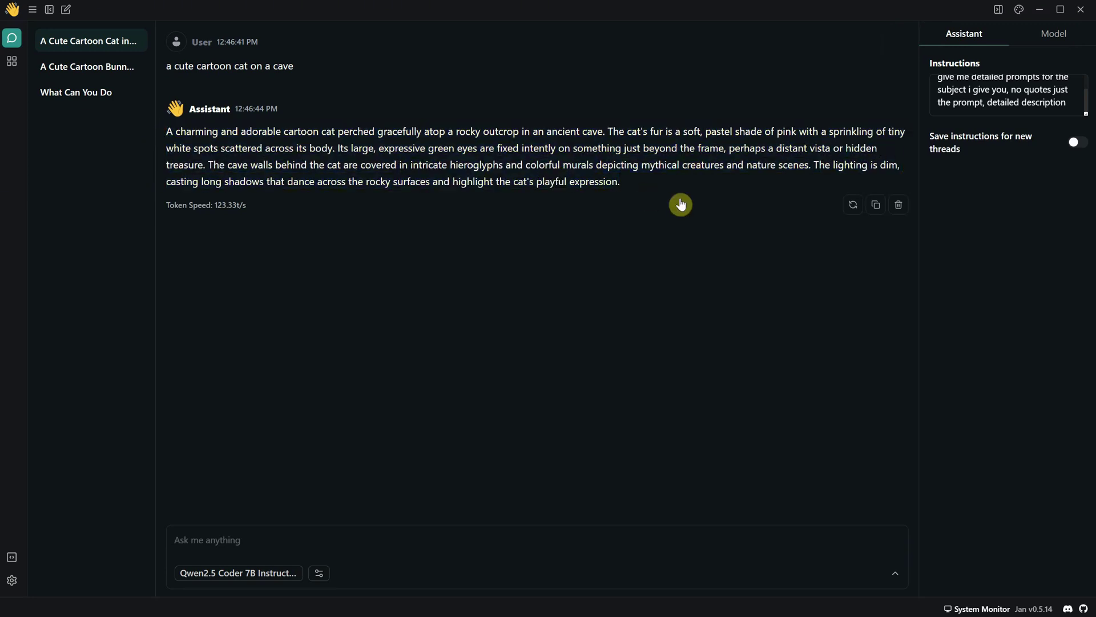
Send a second subject, 'a dog in a car cartoon', in the same thread.
{"action": "left_click", "coordinate": [370, 529]}
{"action": "type", "text": "a"}
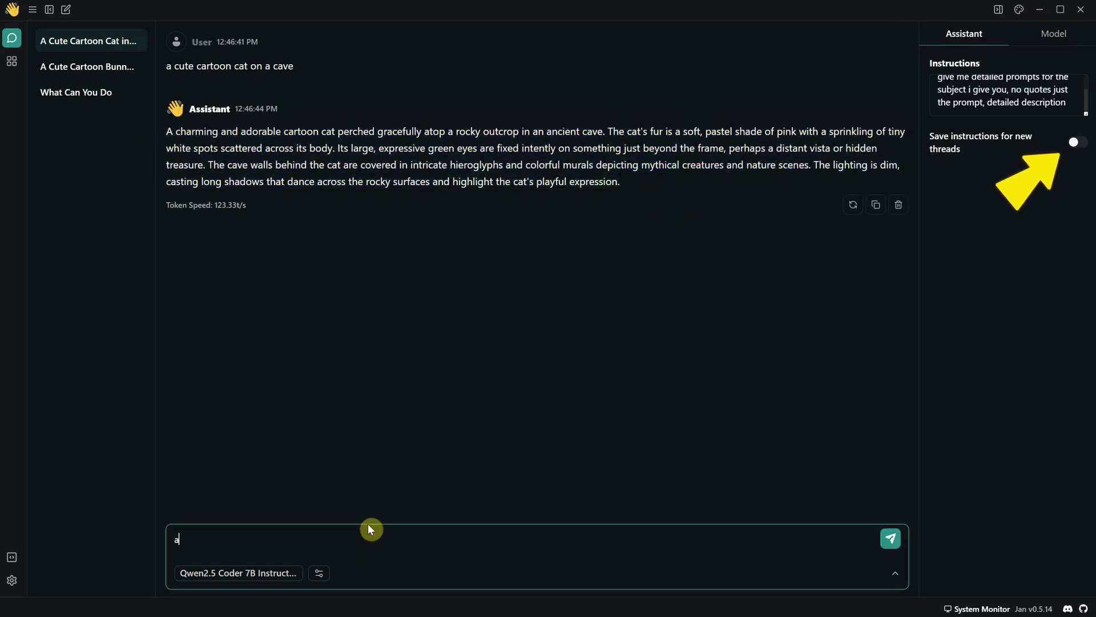
{"action": "type", "text": " dog in"}
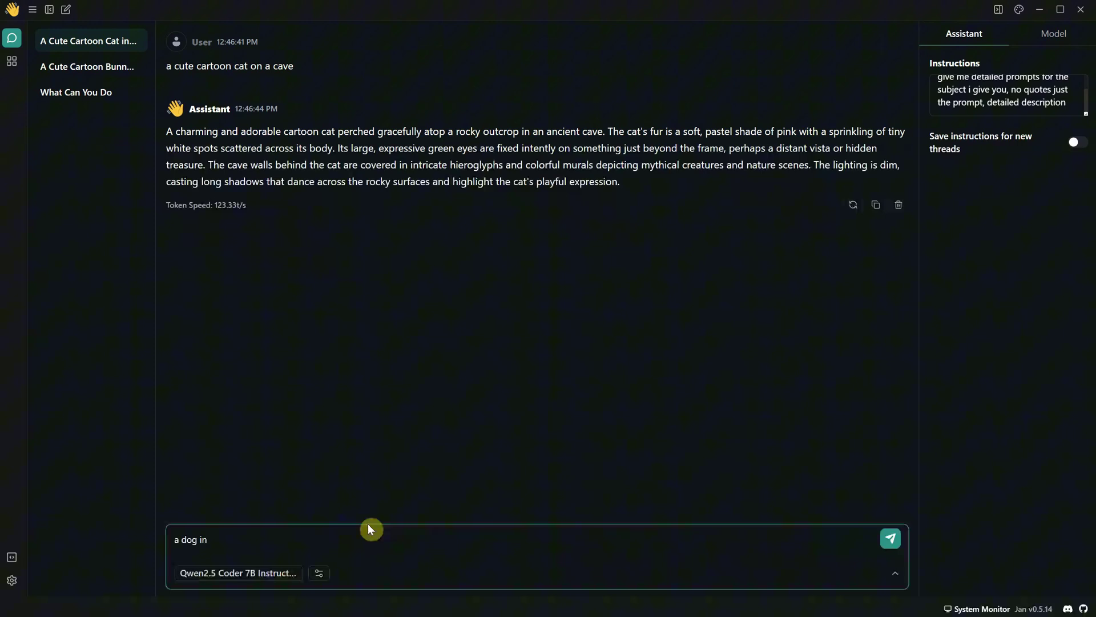
{"action": "type", "text": " a car cartoon"}
{"action": "key", "text": "Return"}
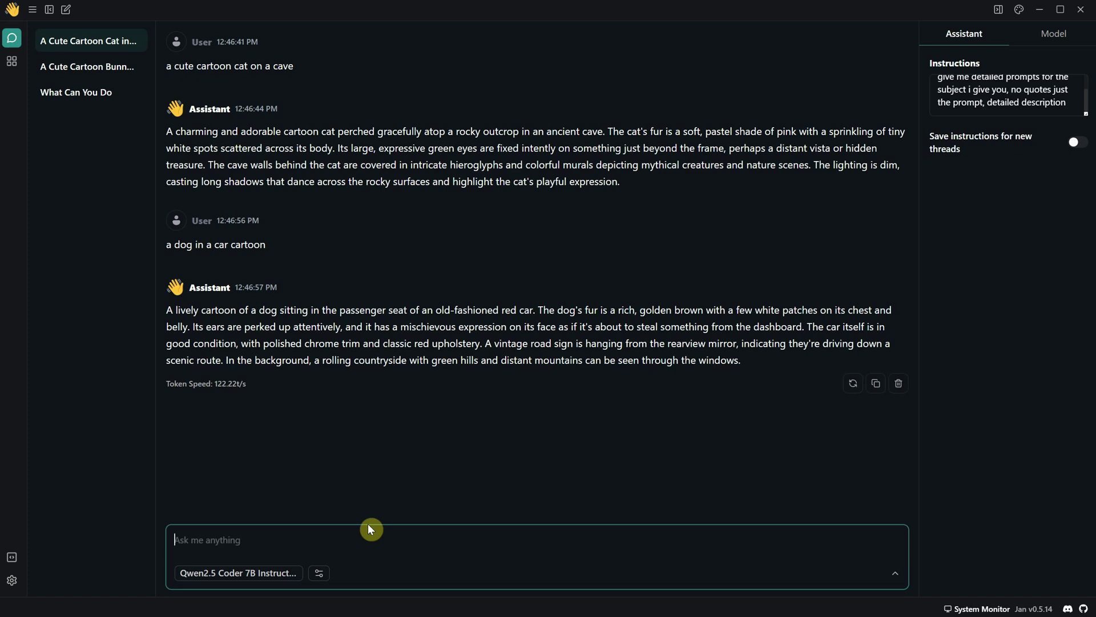
Open the model hub and inspect the details of Llama 3.2 1B Instruct Q8 and Llama 3.2 3B Instruct Q8.
{"action": "left_click", "coordinate": [13, 63]}
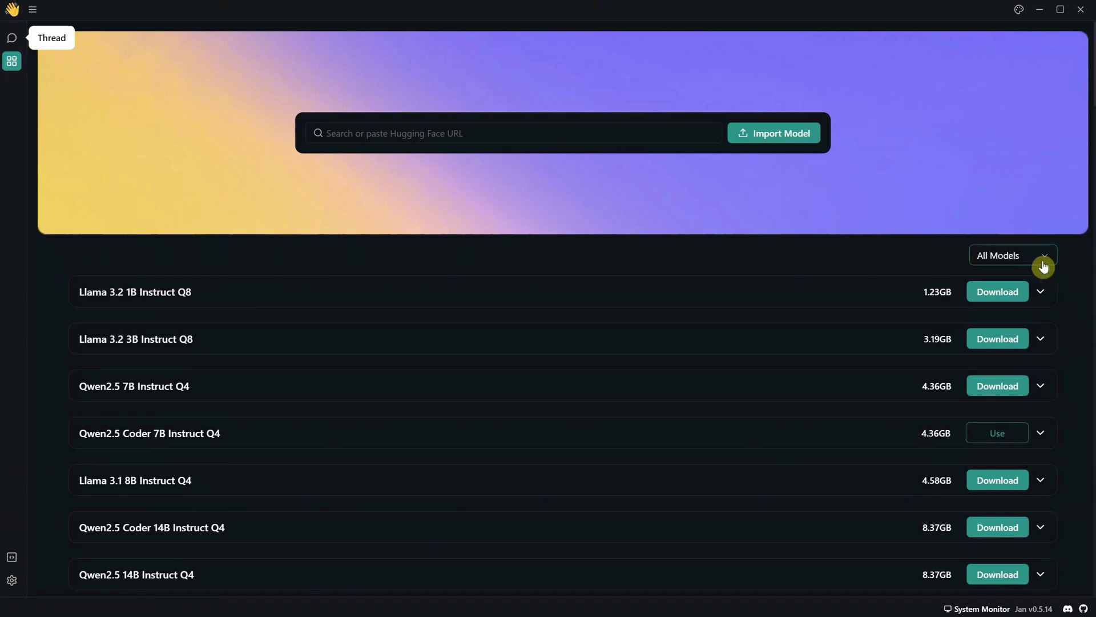
{"action": "left_click", "coordinate": [1041, 295]}
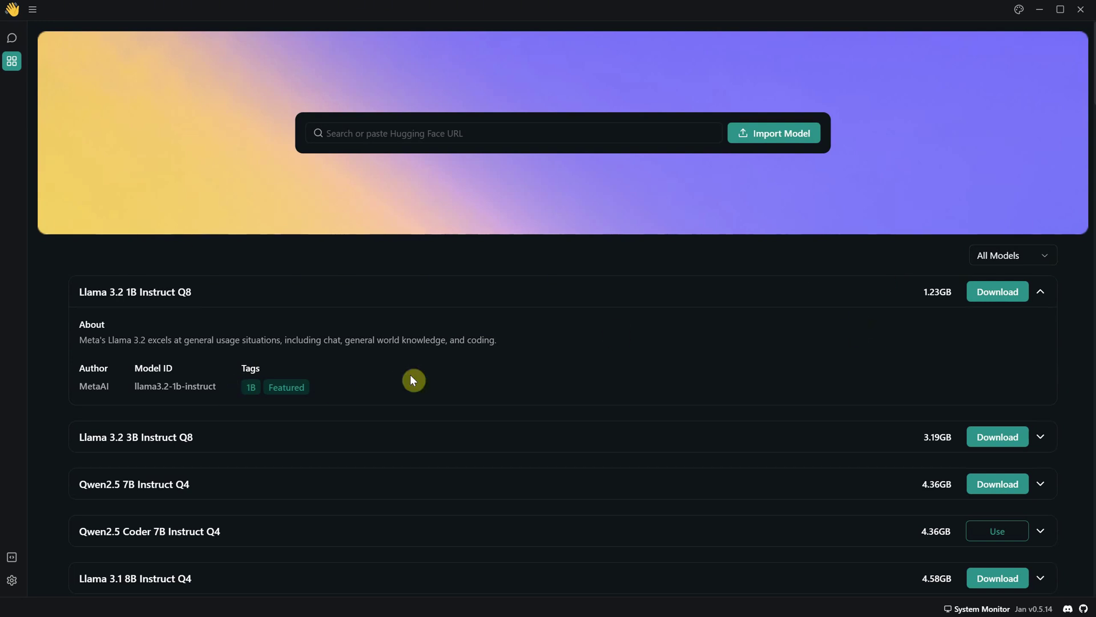
{"action": "left_click", "coordinate": [1040, 292]}
{"action": "left_click", "coordinate": [1043, 340]}
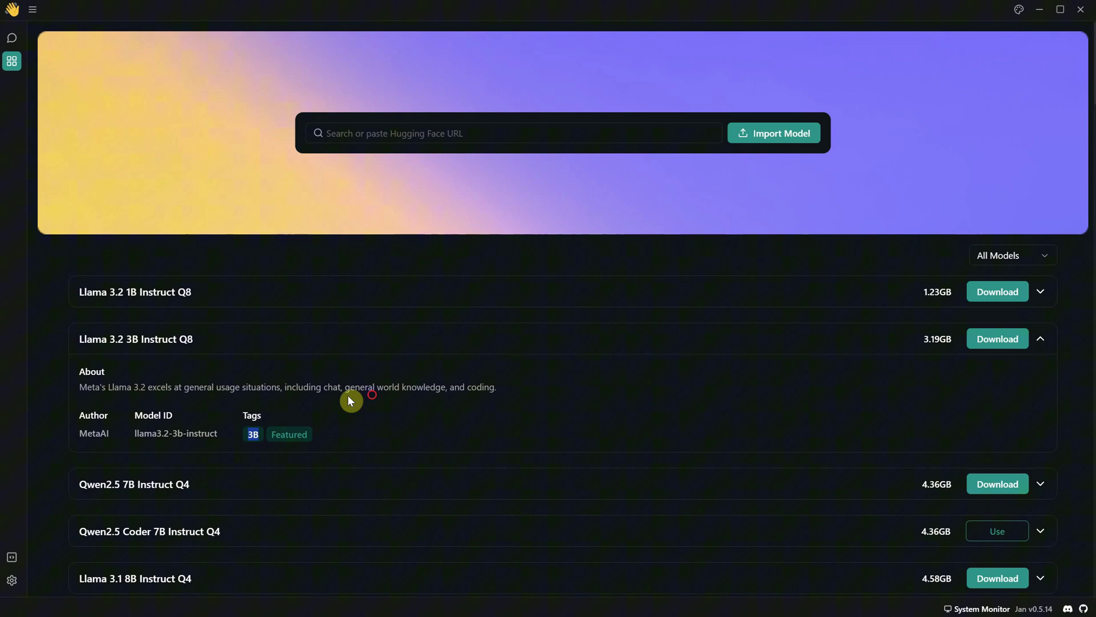
{"action": "left_click", "coordinate": [1043, 346]}
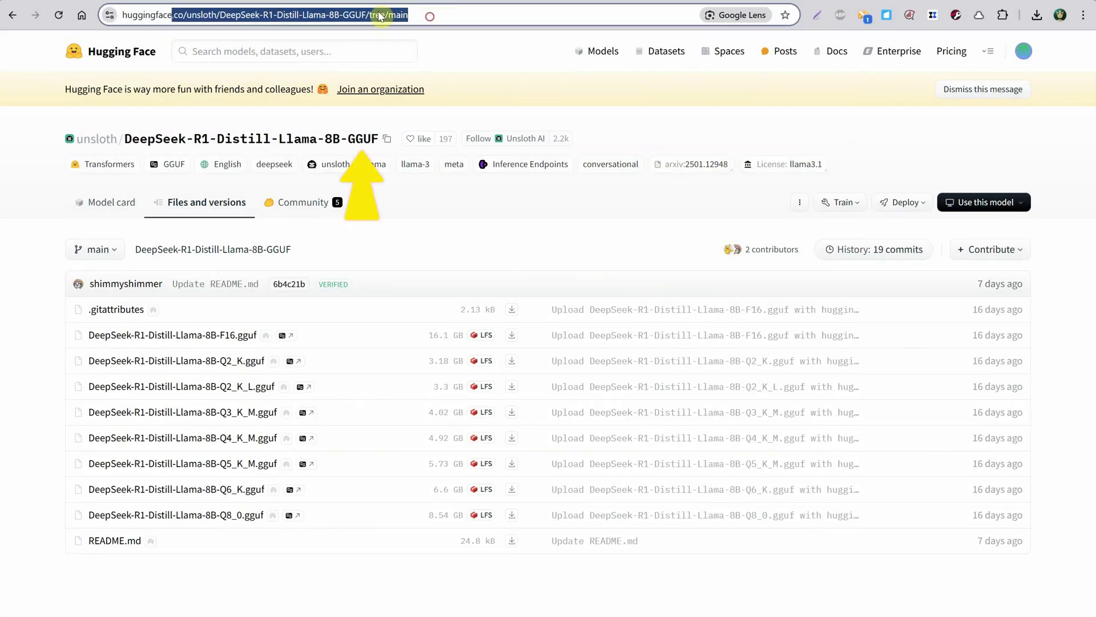
Switch to the unsloth/DeepSeek-R1-Distill-Llama-8B-GGUF files page on Hugging Face and copy its address.
{"action": "left_click", "coordinate": [469, 63]}
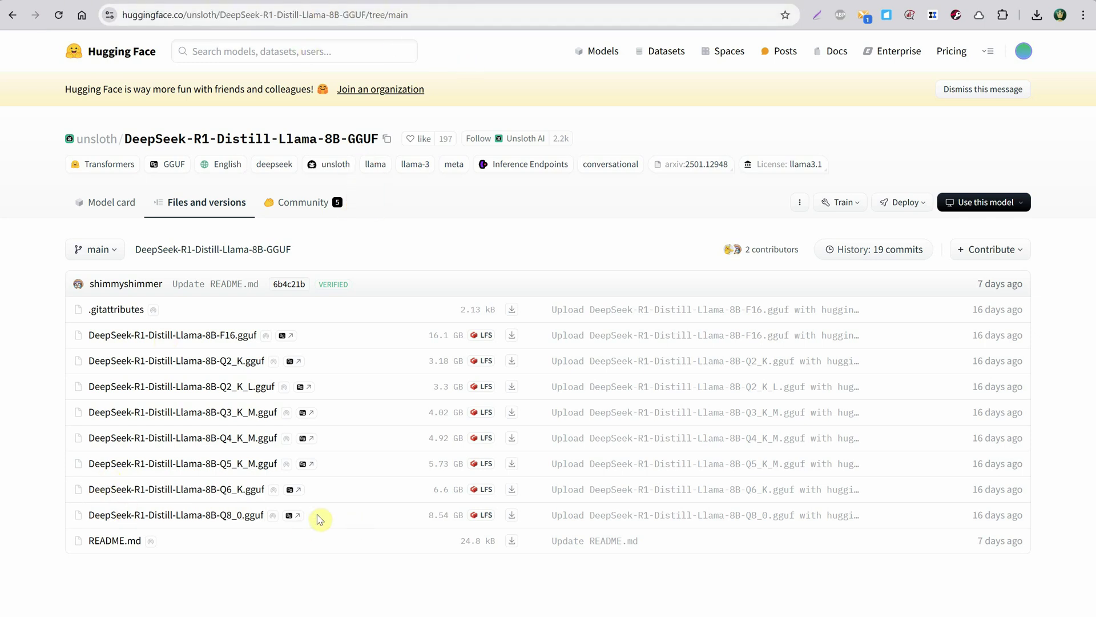
{"action": "double_click", "coordinate": [429, 14]}
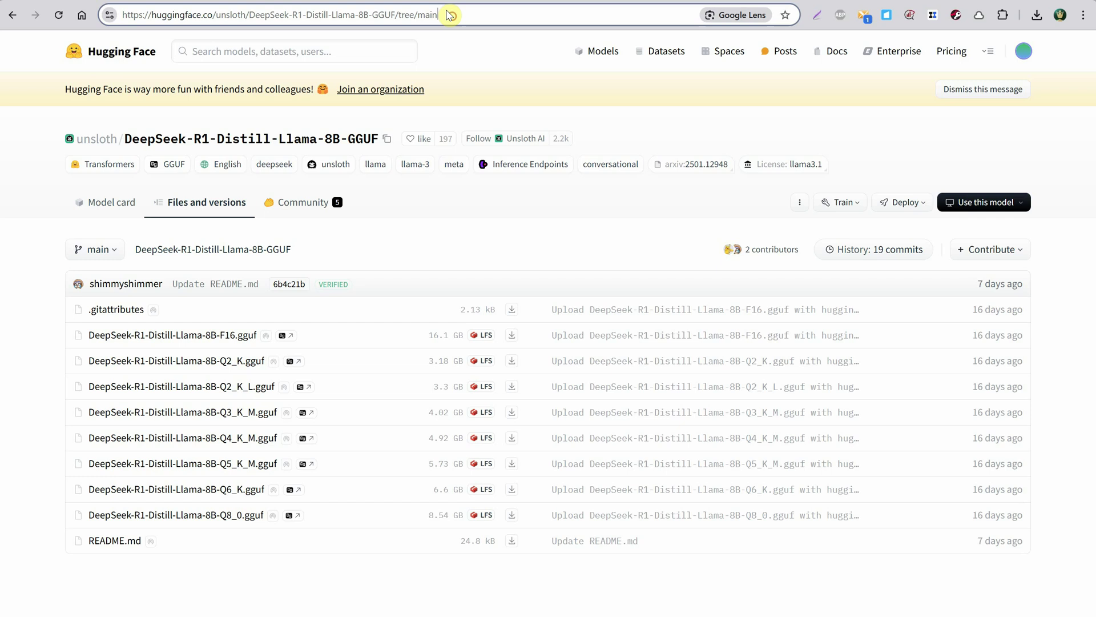
{"action": "triple_click", "coordinate": [450, 14]}
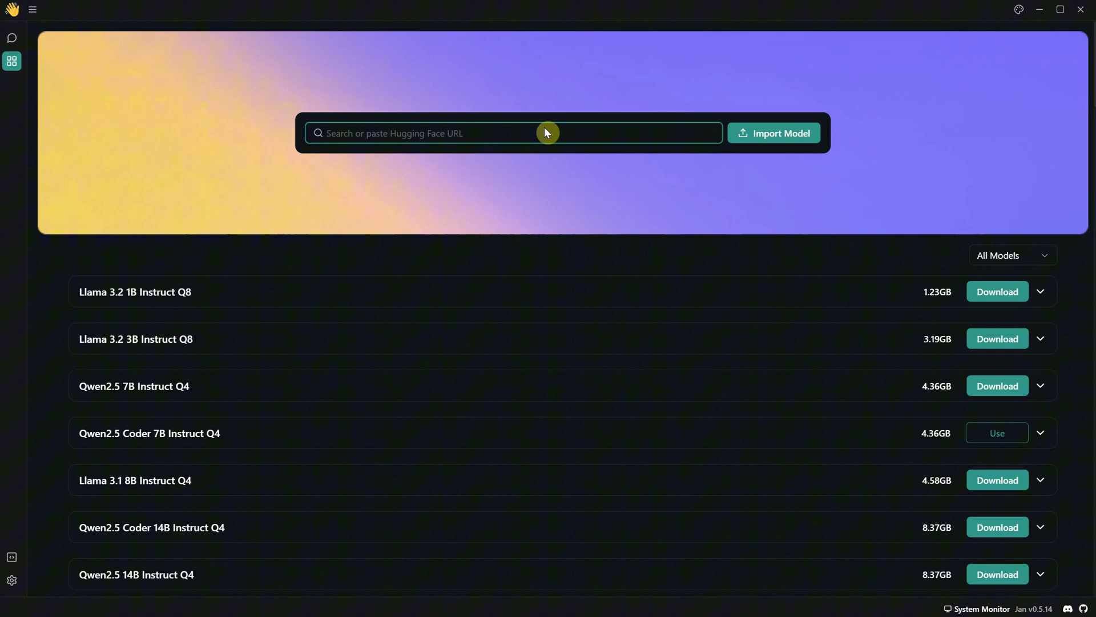
Look up the copied Hugging Face address in Jan's model hub, start downloading the Q8_0 version, and dismiss the model details.
{"action": "type", "text": "https://huggingface.co/unsloth/DeepSeek-R1-Distill-Llama-8B-GGUF/tree/main"}
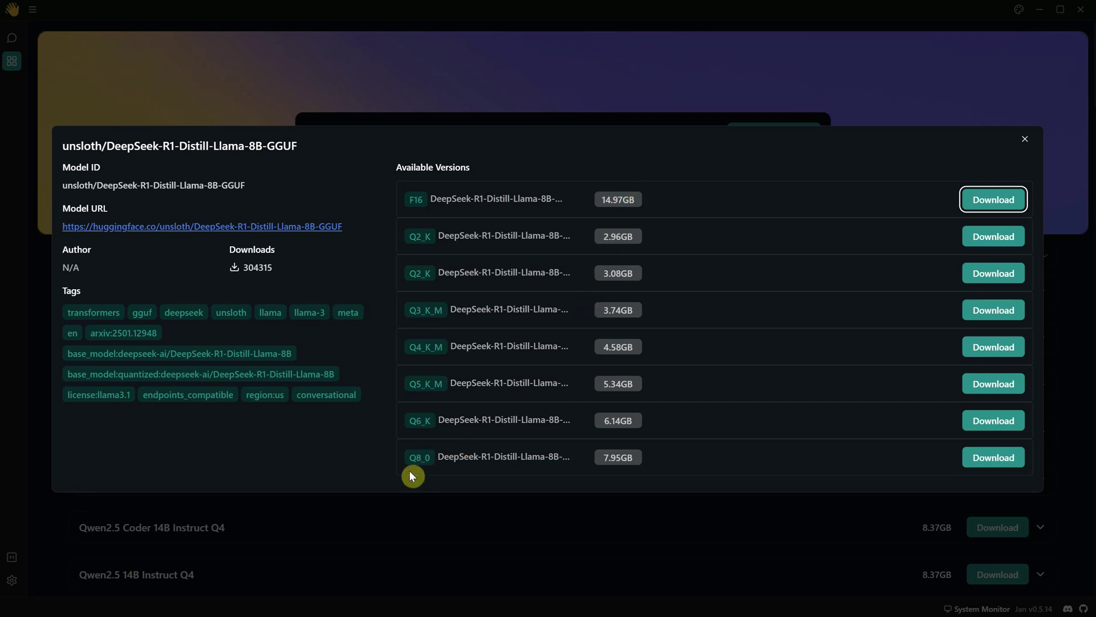
{"action": "left_click", "coordinate": [983, 459]}
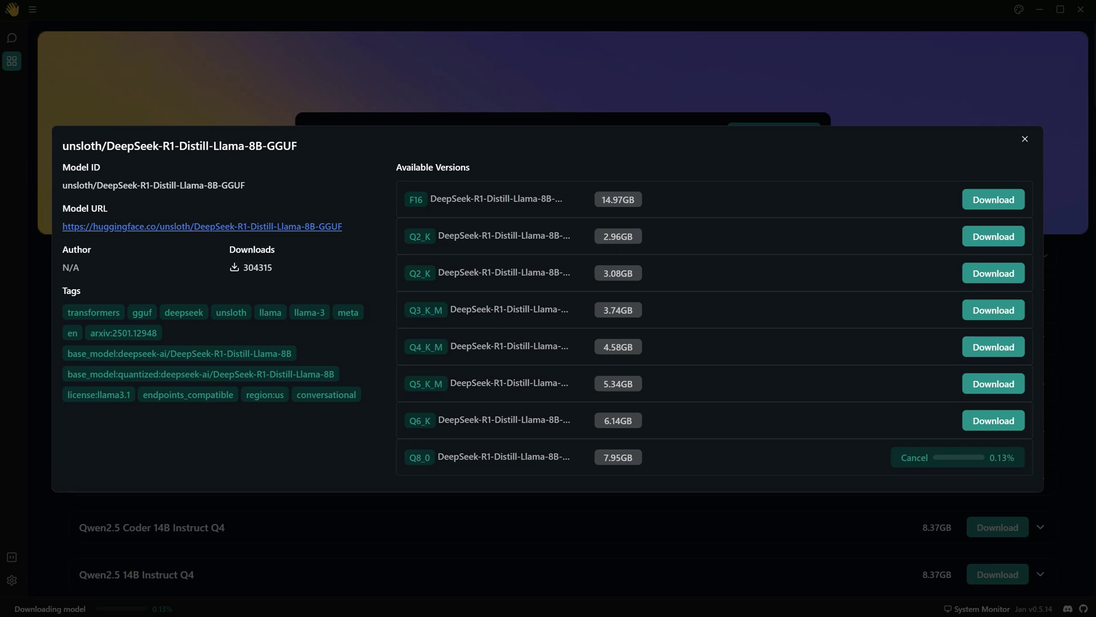
{"action": "left_click", "coordinate": [997, 68]}
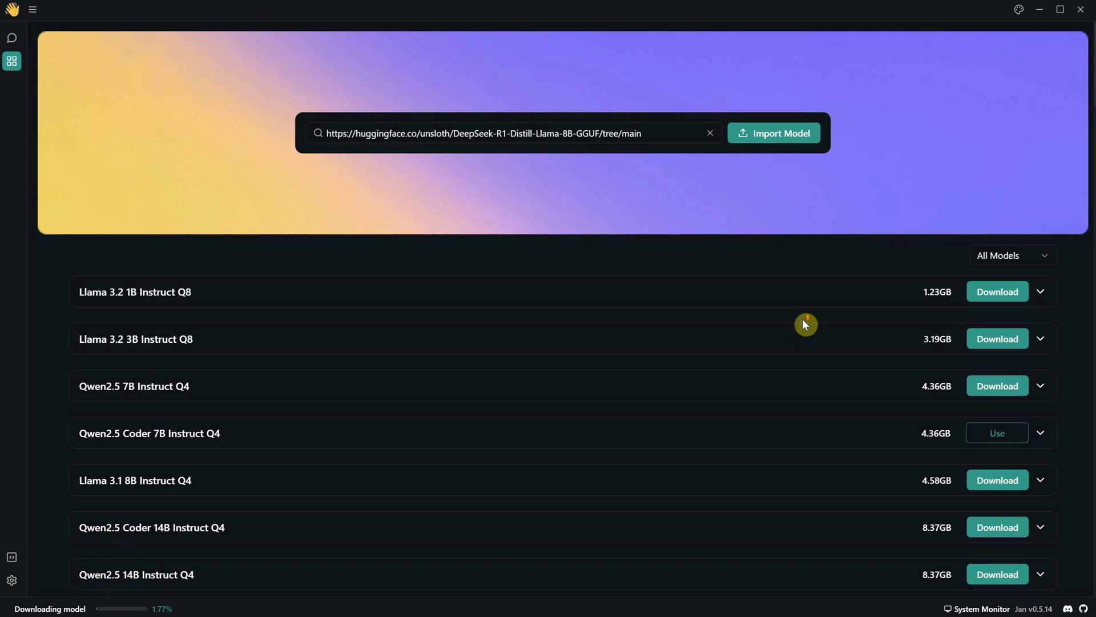
Filter the hub's model list by Featured, then change the filter to Downloaded.
{"action": "left_click", "coordinate": [996, 255]}
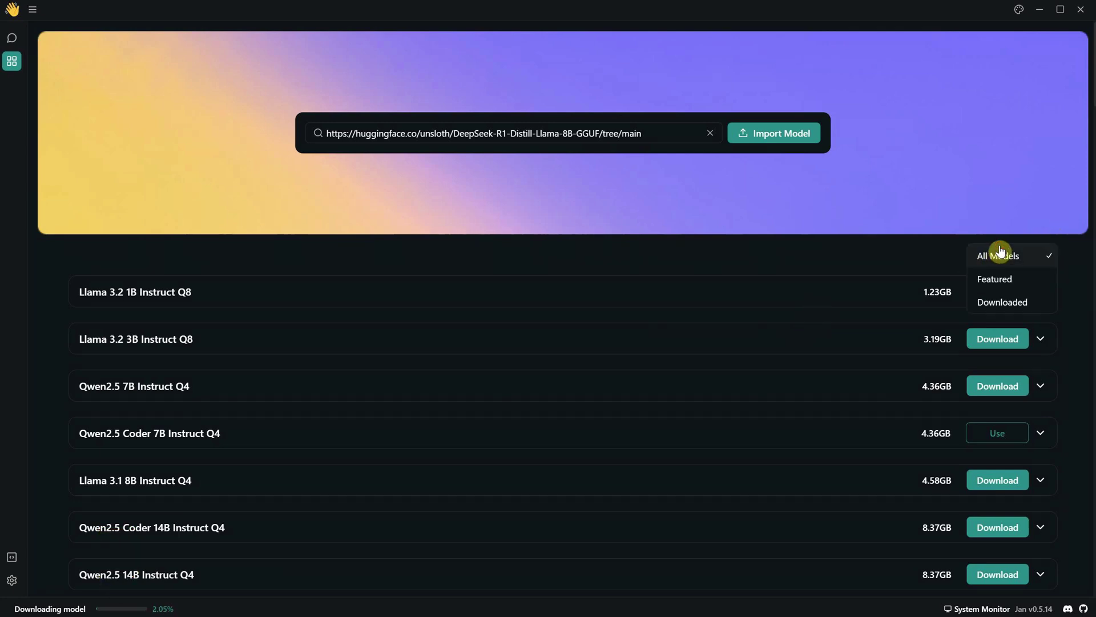
{"action": "left_click", "coordinate": [996, 280]}
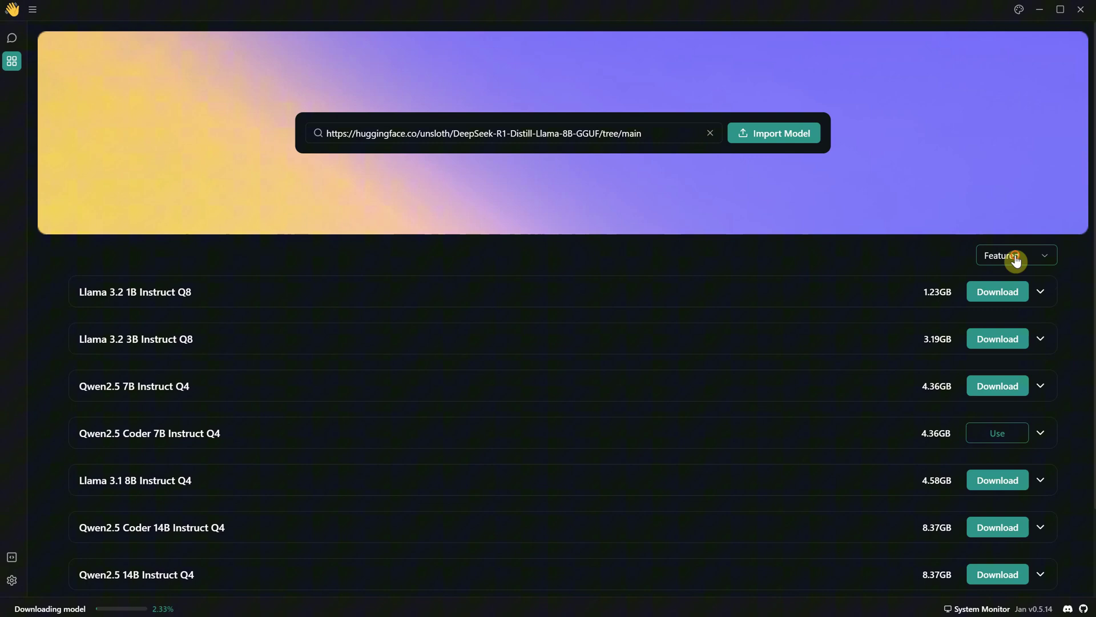
{"action": "left_click", "coordinate": [1013, 257]}
{"action": "left_click", "coordinate": [1011, 277]}
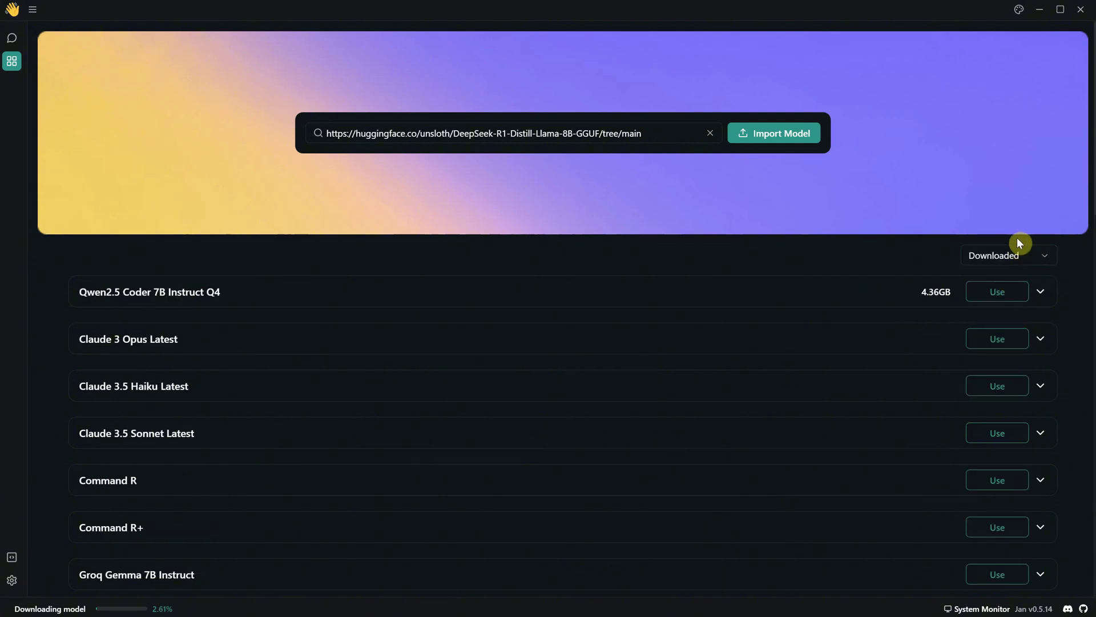
Inspect the details of Claude 3.5 Haiku Latest and start a new thread using that model.
{"action": "scroll", "coordinate": [928, 312], "scroll_direction": "down", "scroll_amount": 1}
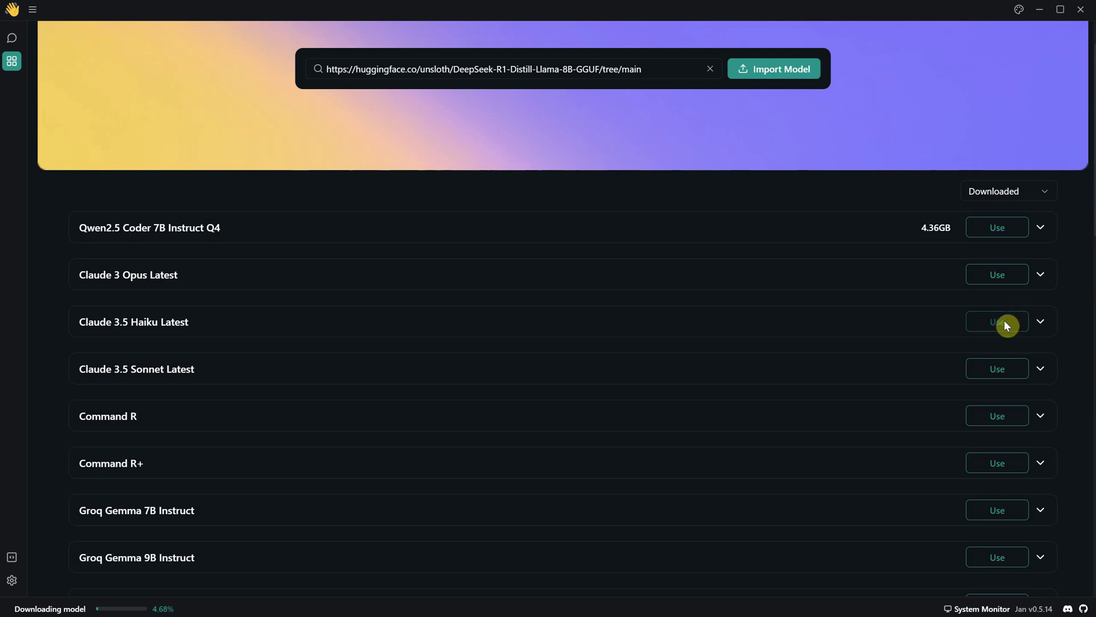
{"action": "left_click", "coordinate": [1042, 322]}
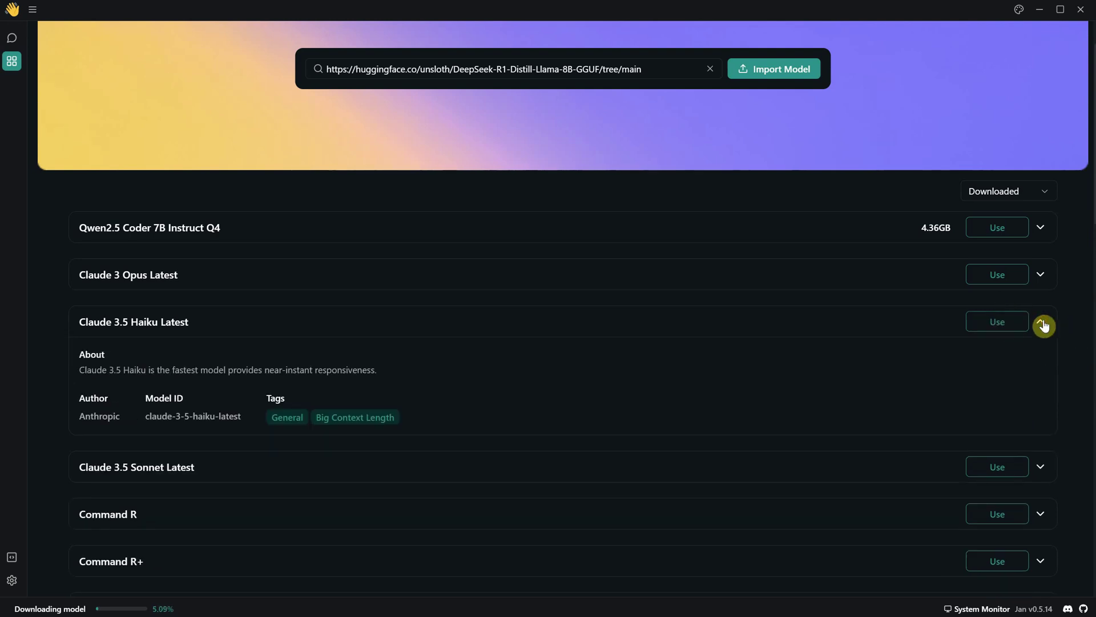
{"action": "left_click", "coordinate": [999, 322]}
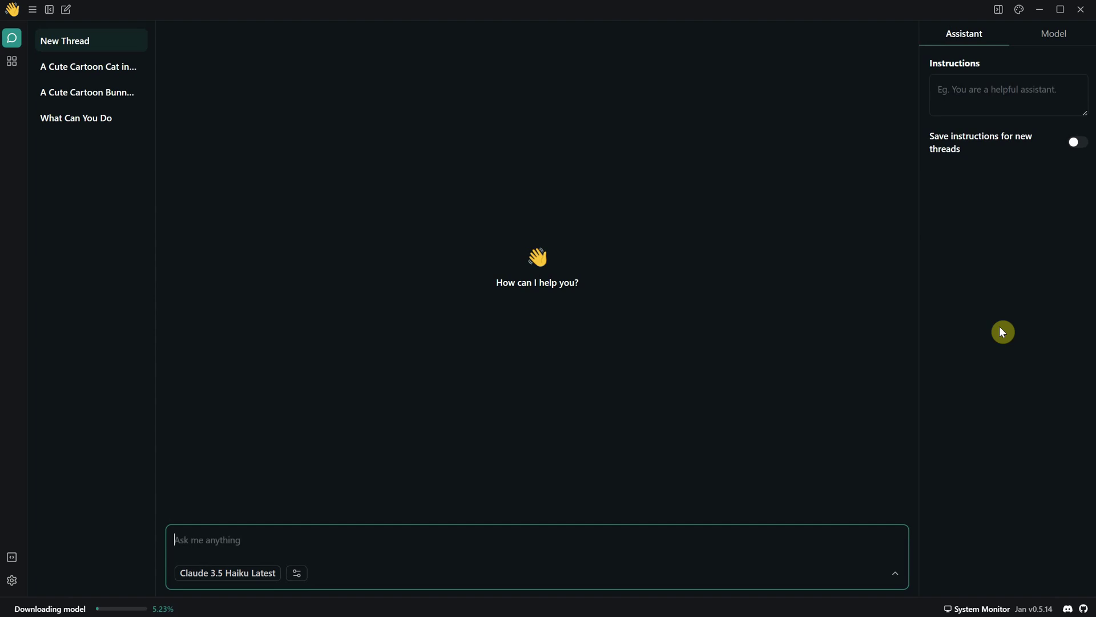
Send the message "tell me something" to Claude 3.5 Haiku Latest in the new thread.
{"action": "type", "text": "s"}
{"action": "key", "text": "BackSpace"}
{"action": "type", "text": "tell me something"}
{"action": "key", "text": "Return"}
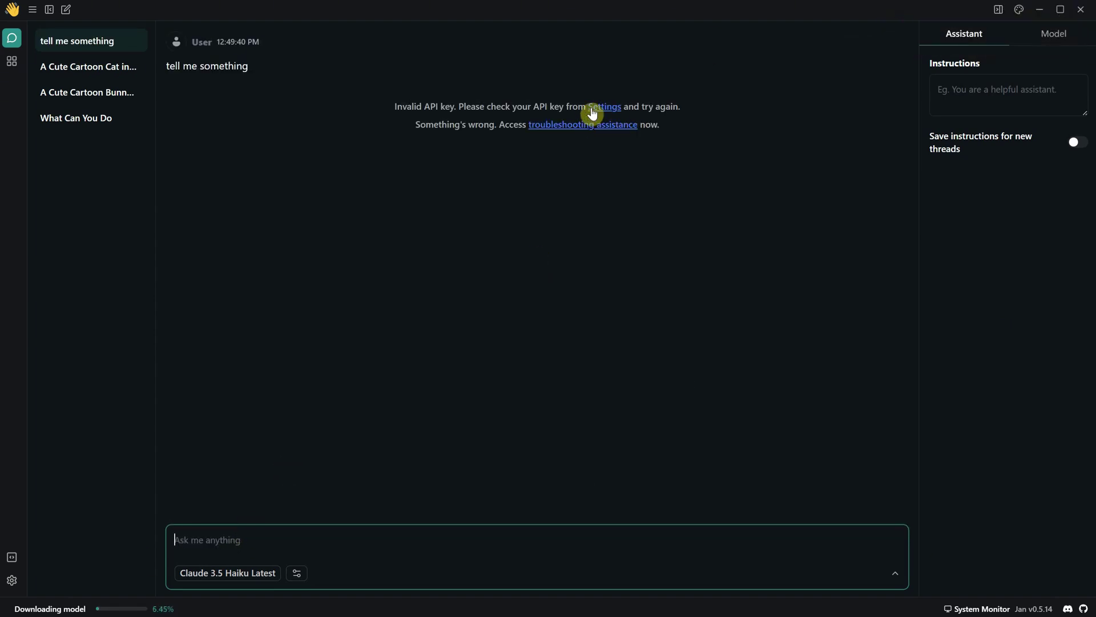
Filter the model hub to Downloaded models and start a new chat thread from there.
{"action": "left_click", "coordinate": [12, 61]}
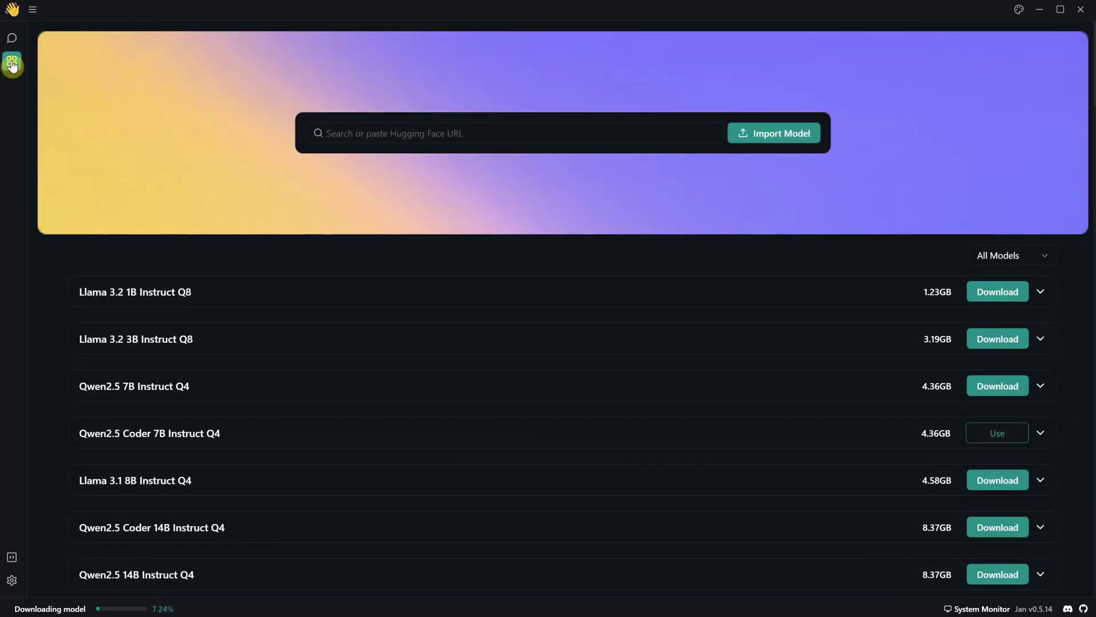
{"action": "left_click", "coordinate": [1065, 295]}
{"action": "double_click", "coordinate": [937, 293]}
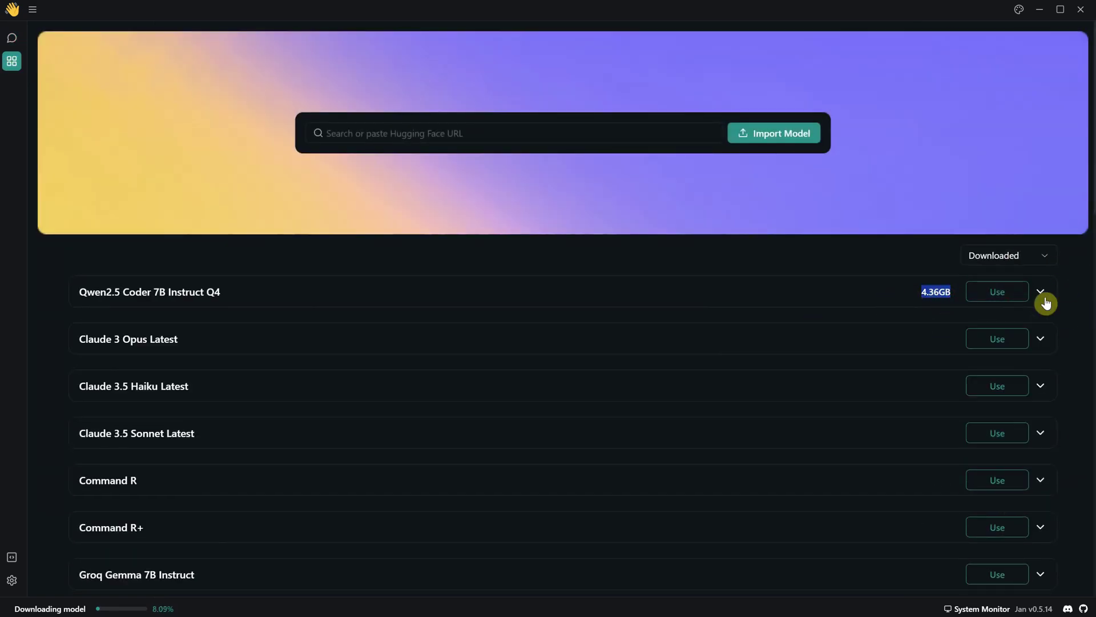
{"action": "left_click", "coordinate": [997, 292]}
{"action": "left_click", "coordinate": [66, 17]}
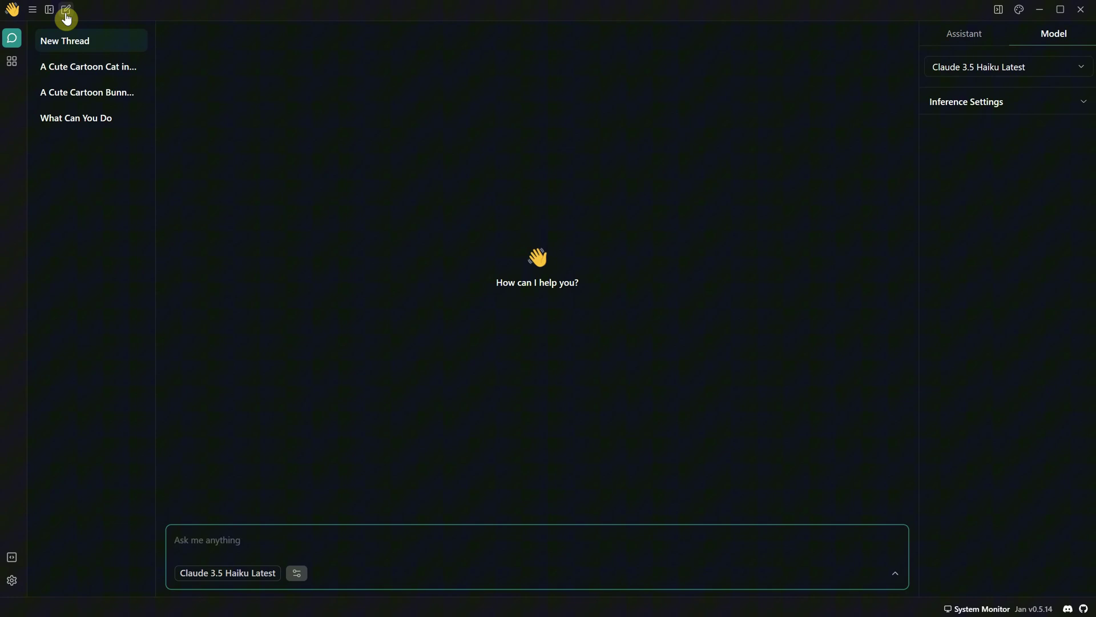
Switch the thread's model to Qwen2.5 Coder 7B Instruct Q4, and after that to DeepSeek-R1-Distill-Llama-8B-Q8_0.
{"action": "left_click", "coordinate": [260, 573]}
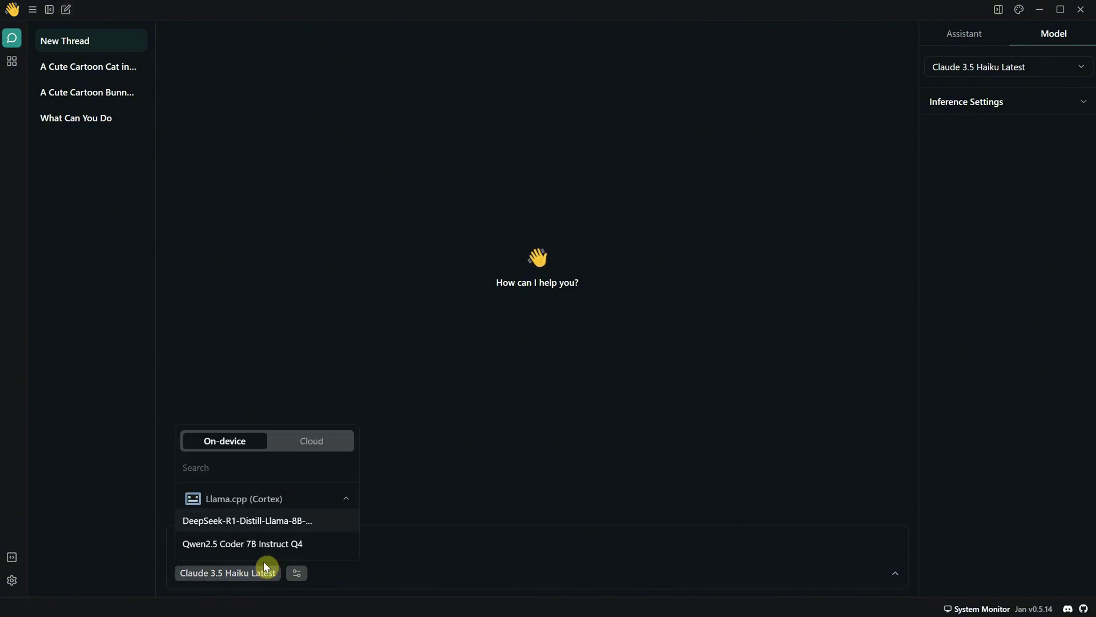
{"action": "left_click", "coordinate": [268, 540]}
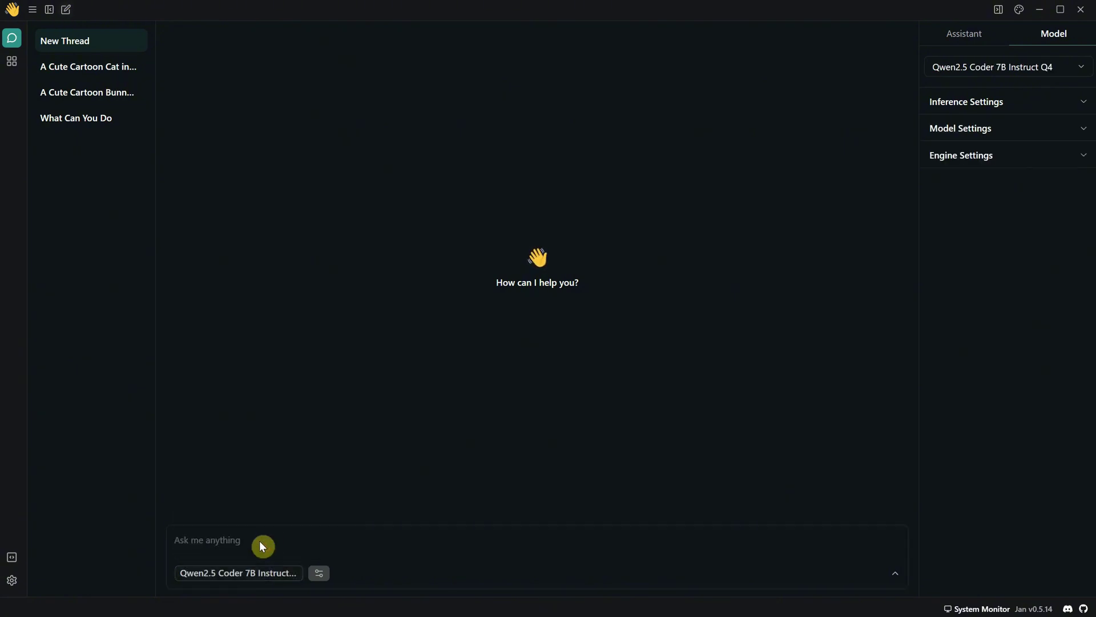
{"action": "left_click", "coordinate": [260, 573]}
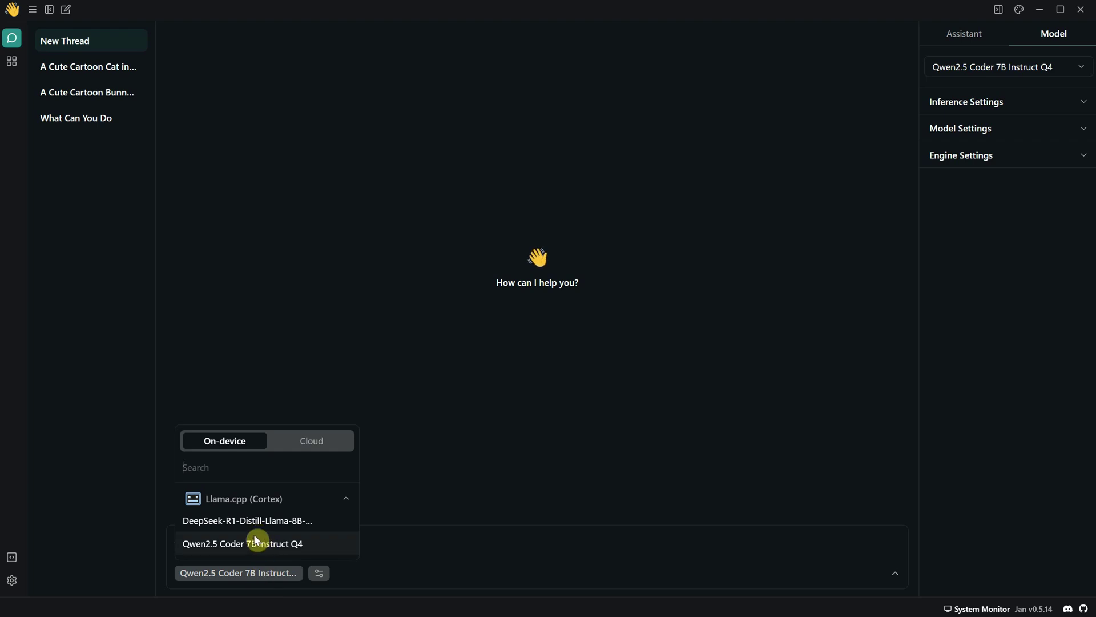
{"action": "left_click", "coordinate": [250, 520]}
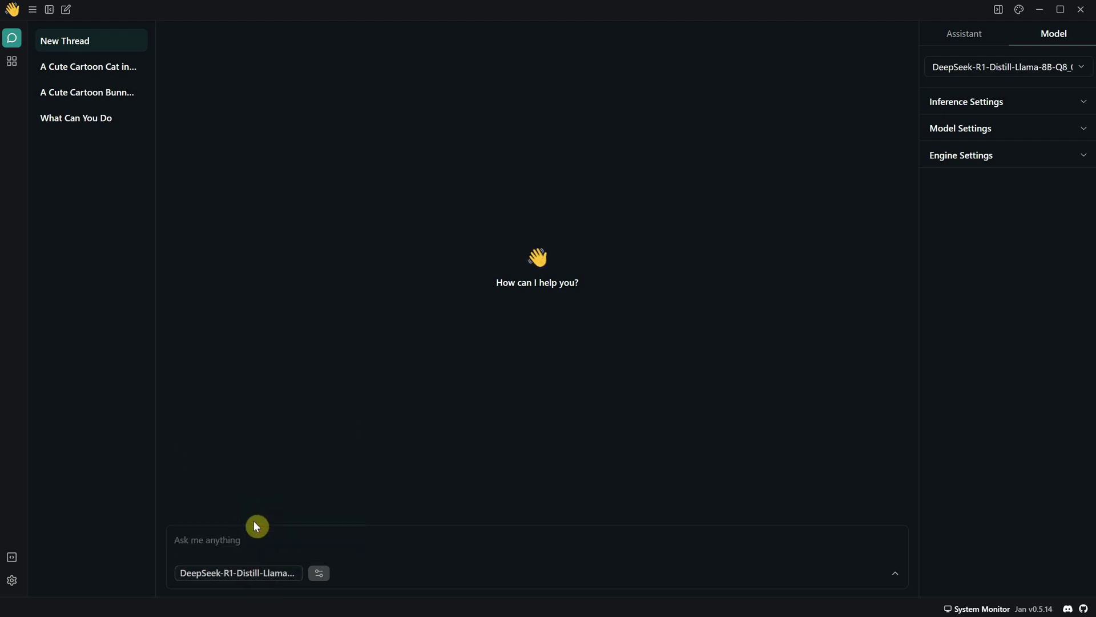
Look through the cloud model providers and return to the on-device DeepSeek-R1-Distill-Llama-8B model for the thread.
{"action": "left_click", "coordinate": [253, 578]}
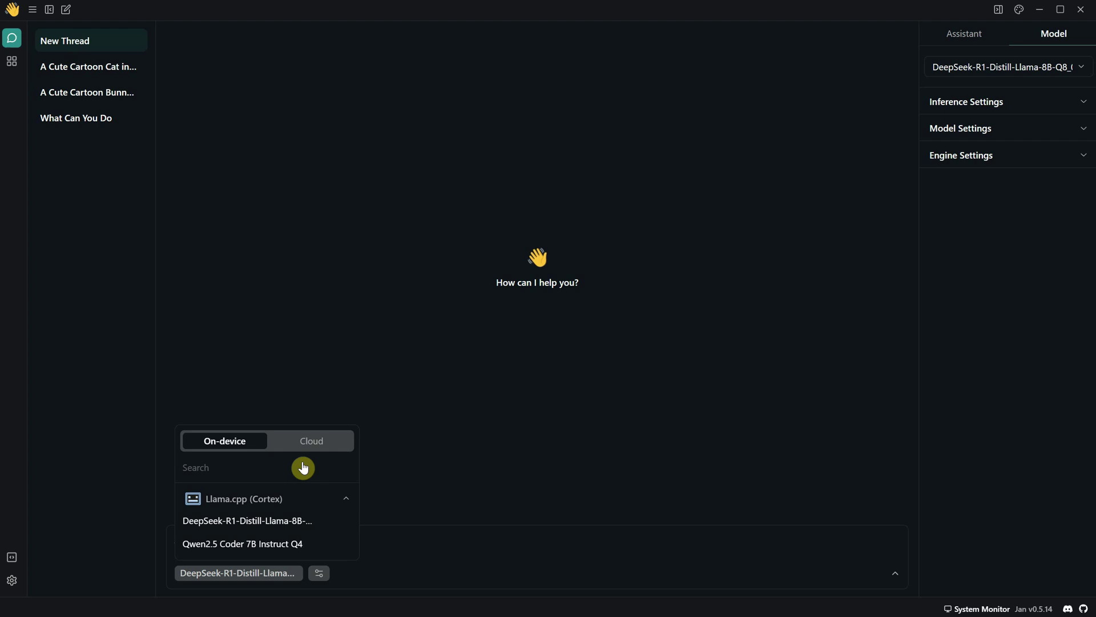
{"action": "left_click", "coordinate": [318, 440]}
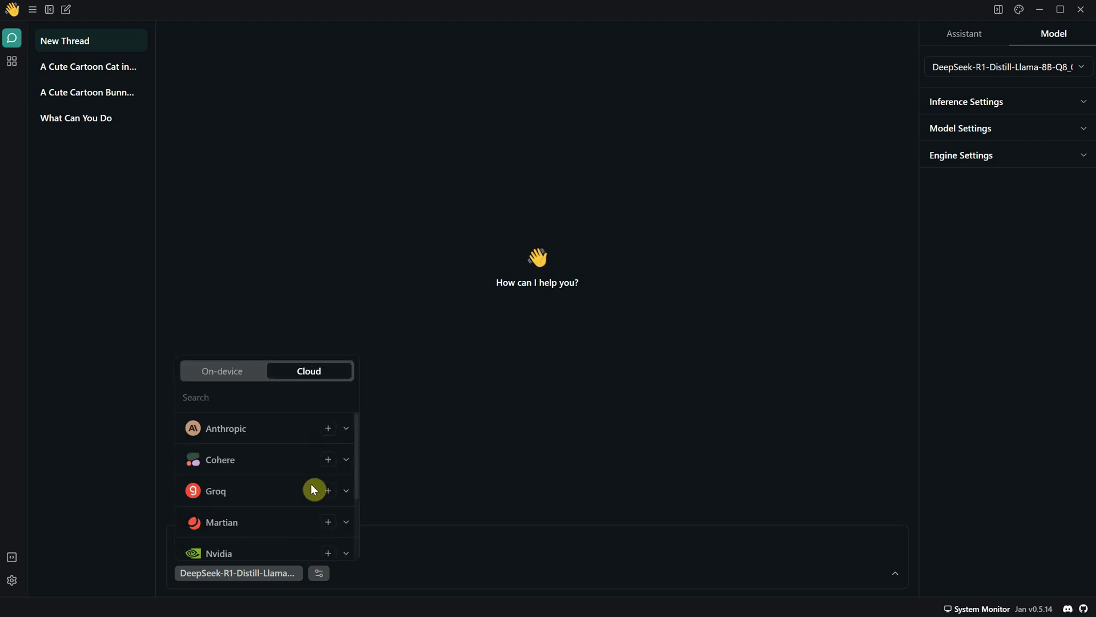
{"action": "left_click", "coordinate": [239, 383]}
{"action": "left_click", "coordinate": [231, 520]}
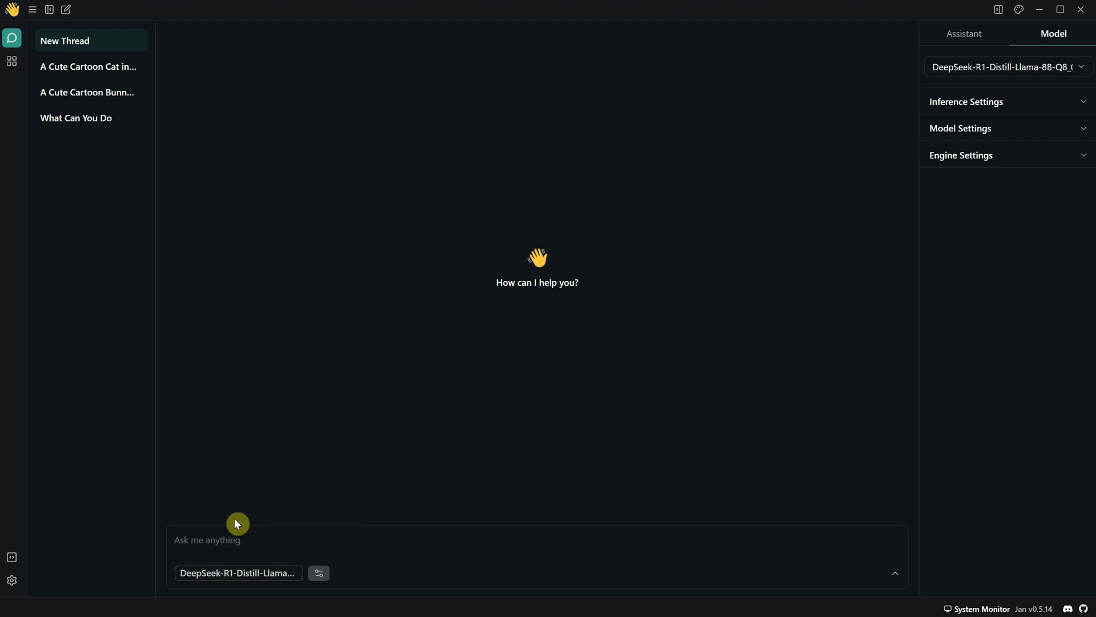
Ask the DeepSeek model "what can you do?" in the new thread.
{"action": "left_click", "coordinate": [248, 542]}
{"action": "type", "text": "what can you do?"}
{"action": "key", "text": "Return"}
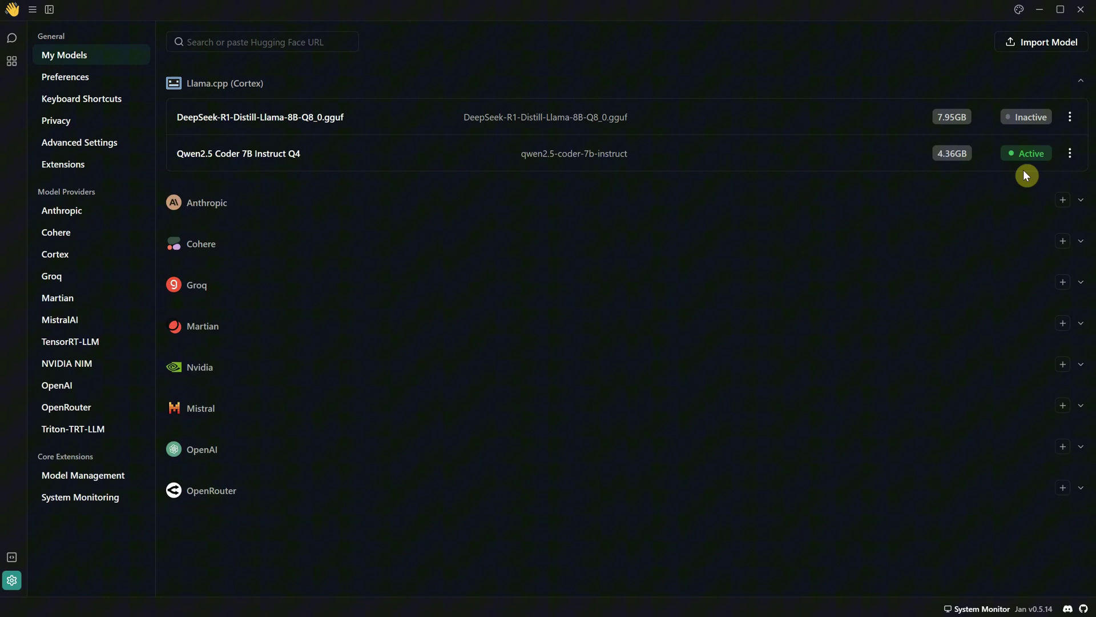
Inspect the management options for Qwen2.5 Coder 7B Instruct Q4 in the My Models settings.
{"action": "left_click", "coordinate": [1071, 155]}
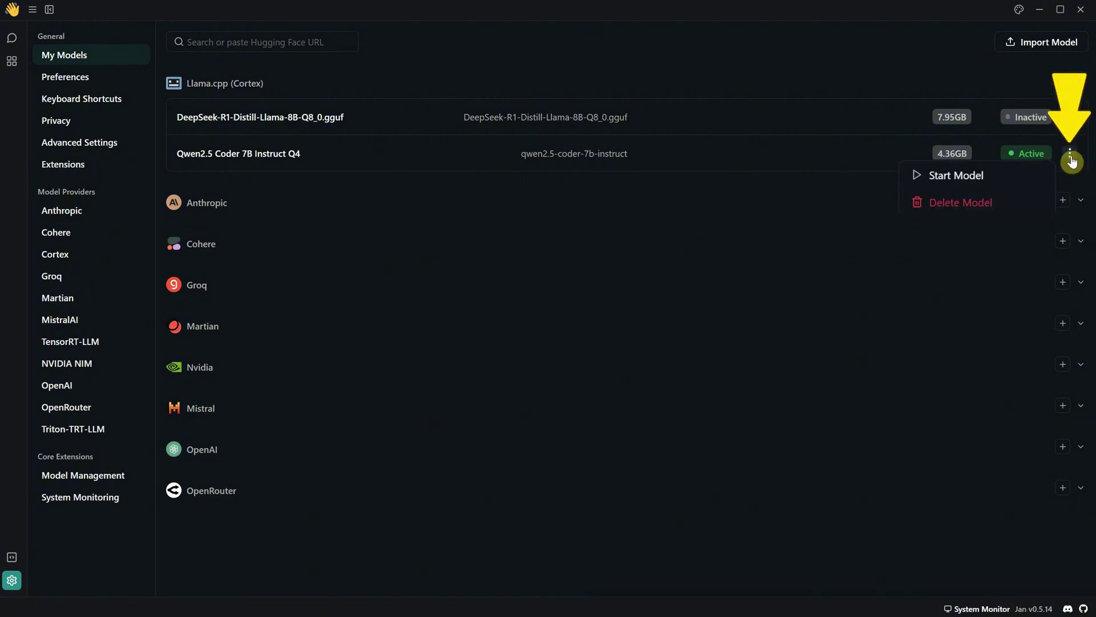
{"action": "left_click", "coordinate": [1072, 161]}
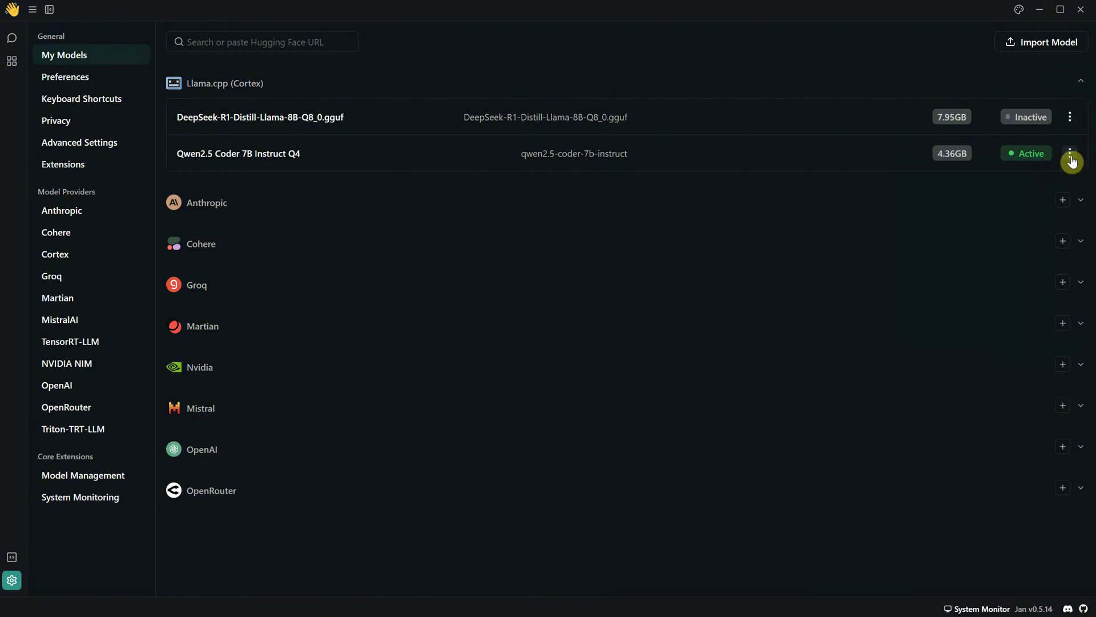
Open the Jan data folder from the advanced settings and browse to models > huggingface.co > unsloth.
{"action": "left_click", "coordinate": [80, 143]}
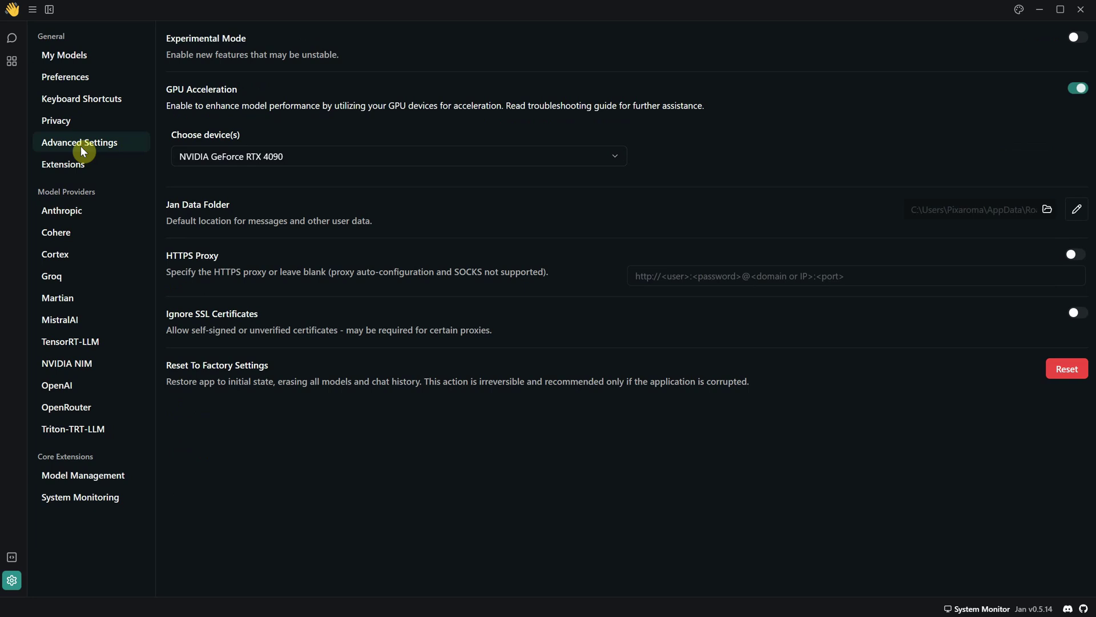
{"action": "left_click", "coordinate": [1047, 209]}
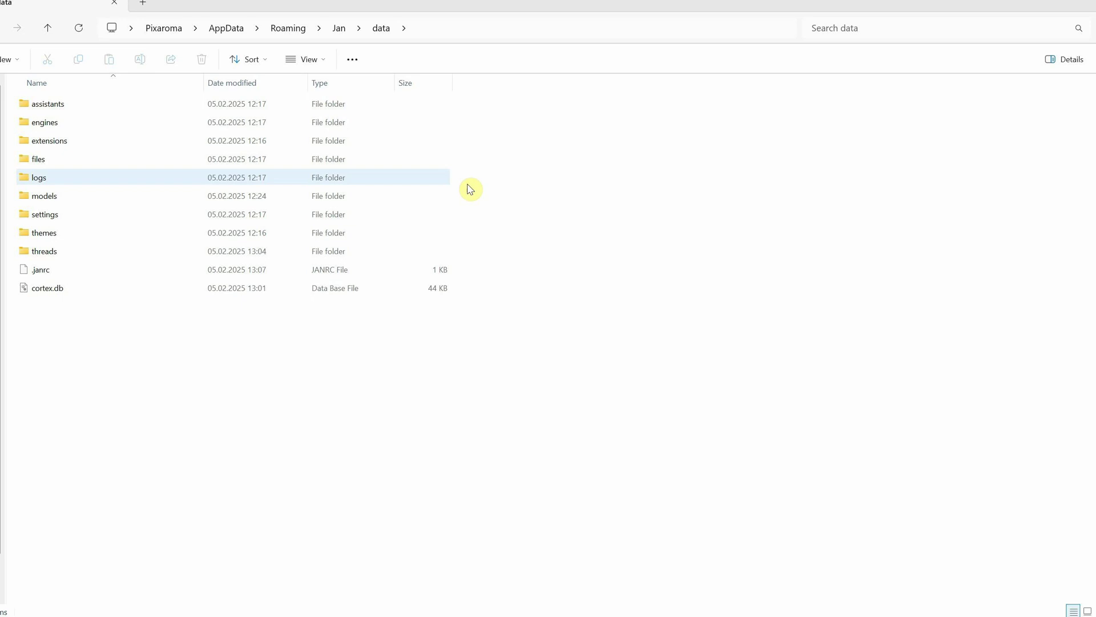
{"action": "double_click", "coordinate": [41, 197]}
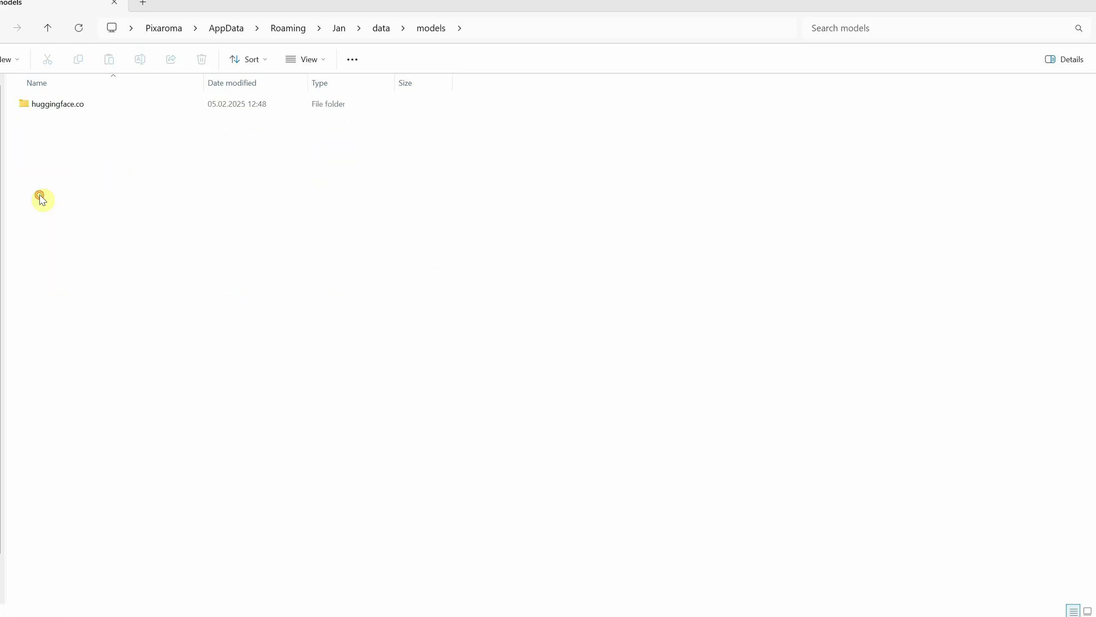
{"action": "double_click", "coordinate": [78, 113]}
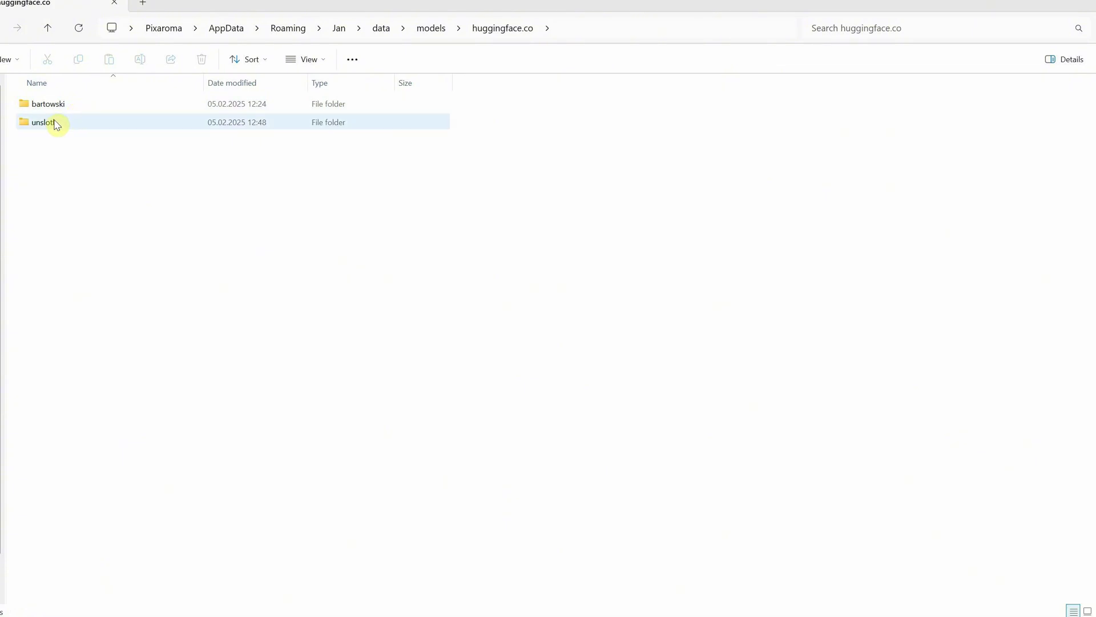
{"action": "double_click", "coordinate": [52, 122]}
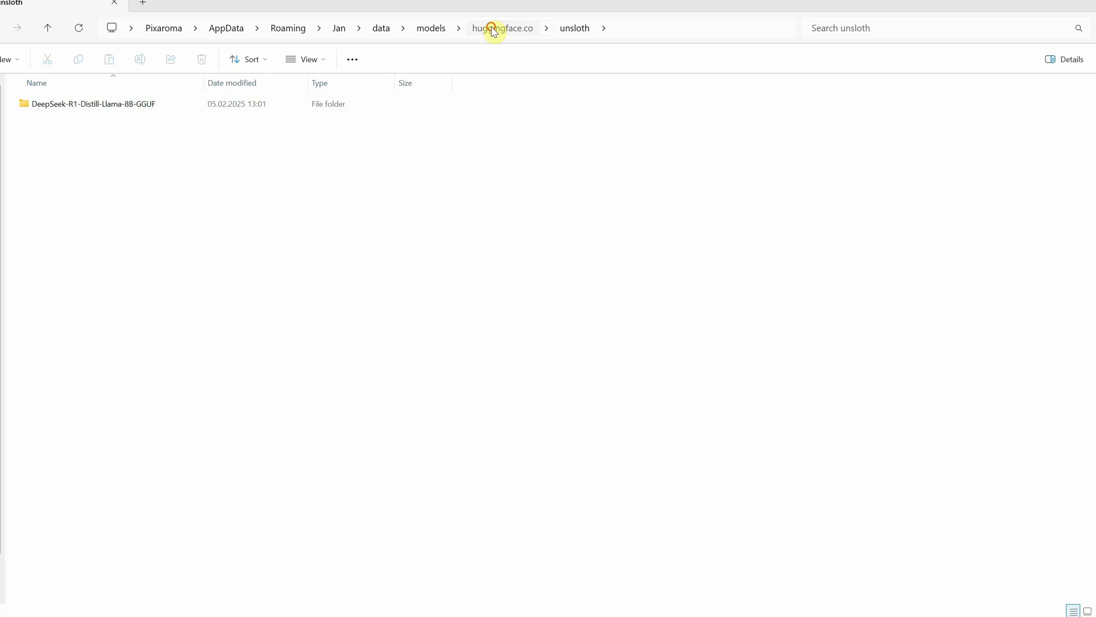
Delete the unsloth folder from huggingface.co, closing Jan and retrying the deletion while the folder is in use.
{"action": "left_click", "coordinate": [494, 29]}
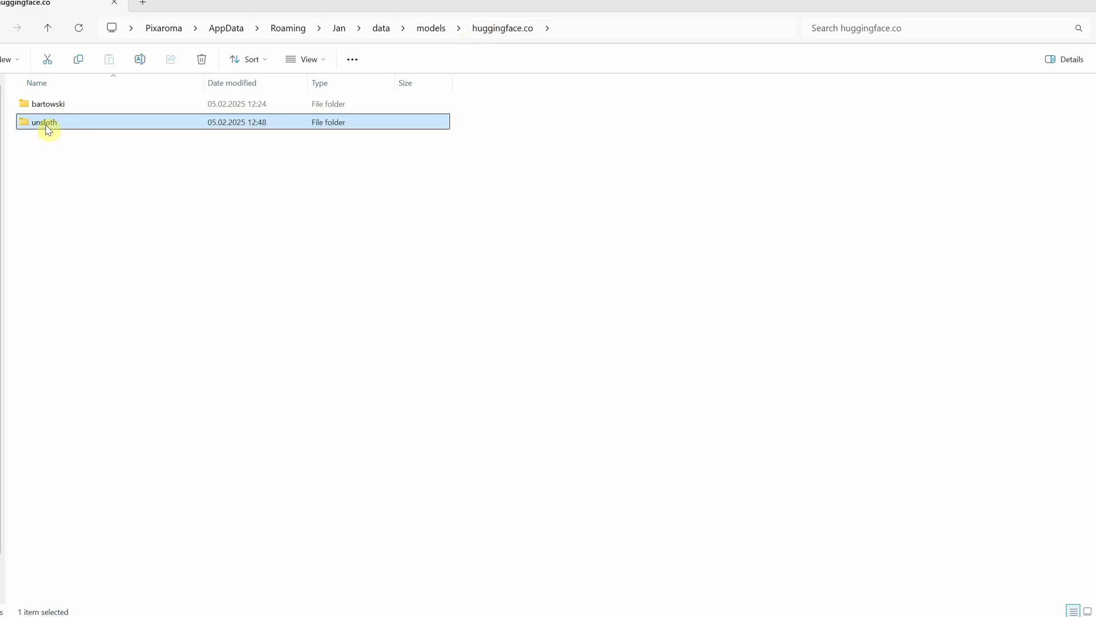
{"action": "key", "text": "Delete"}
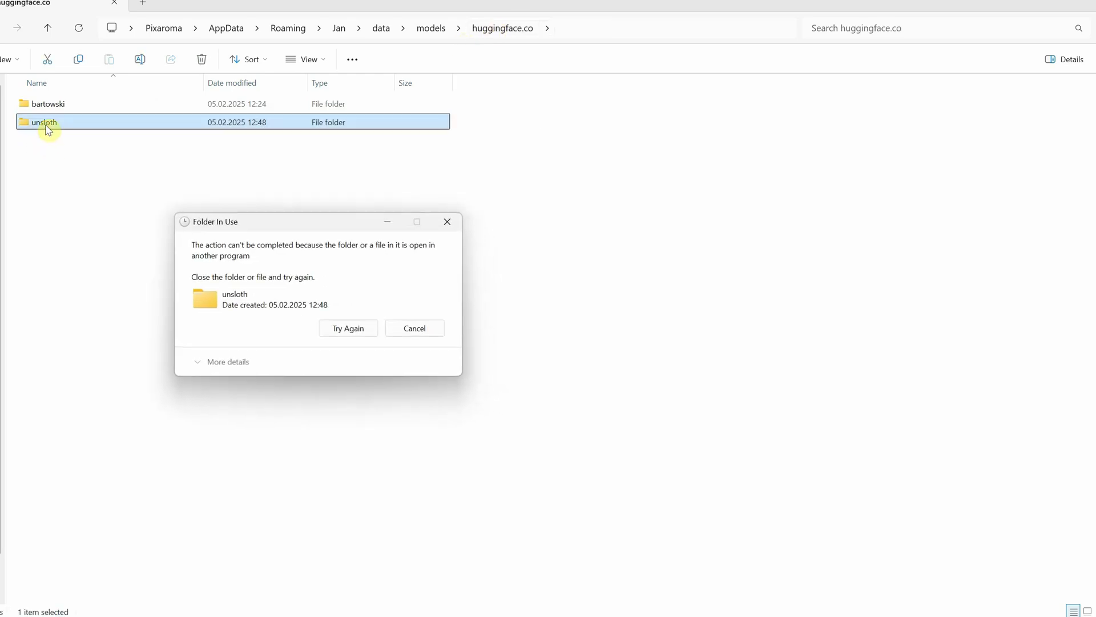
{"action": "left_click", "coordinate": [362, 330]}
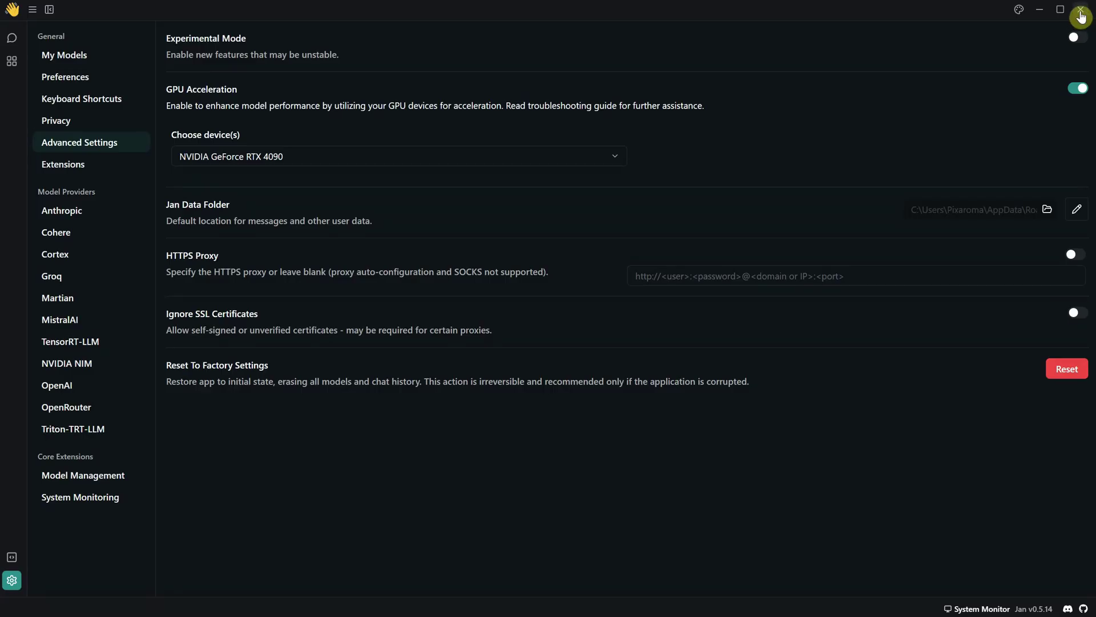
{"action": "left_click", "coordinate": [1081, 17]}
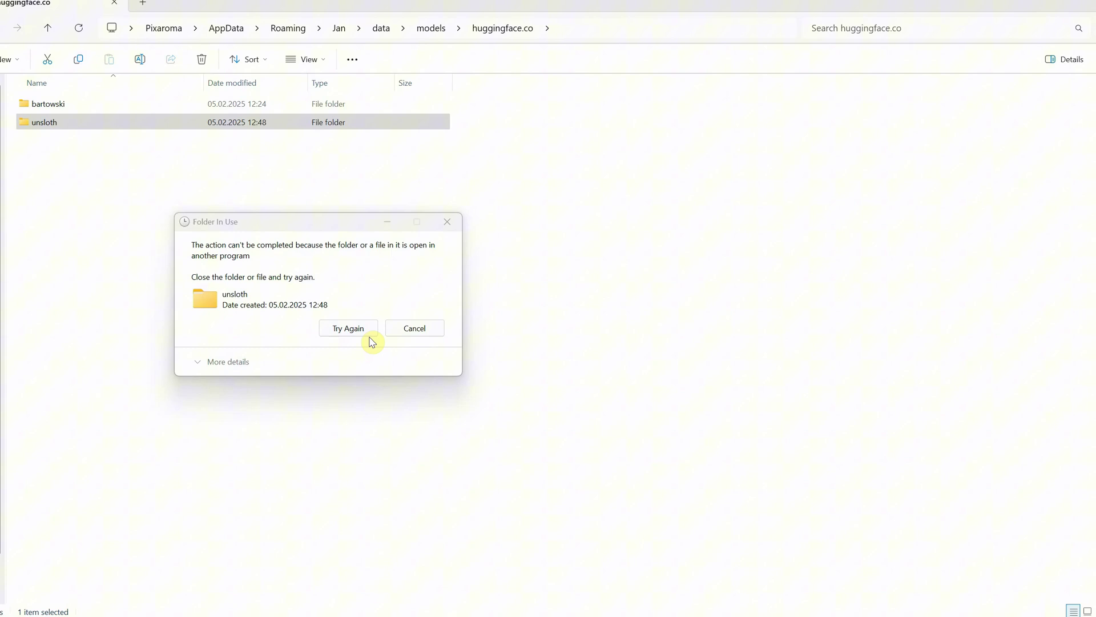
{"action": "left_click", "coordinate": [349, 327]}
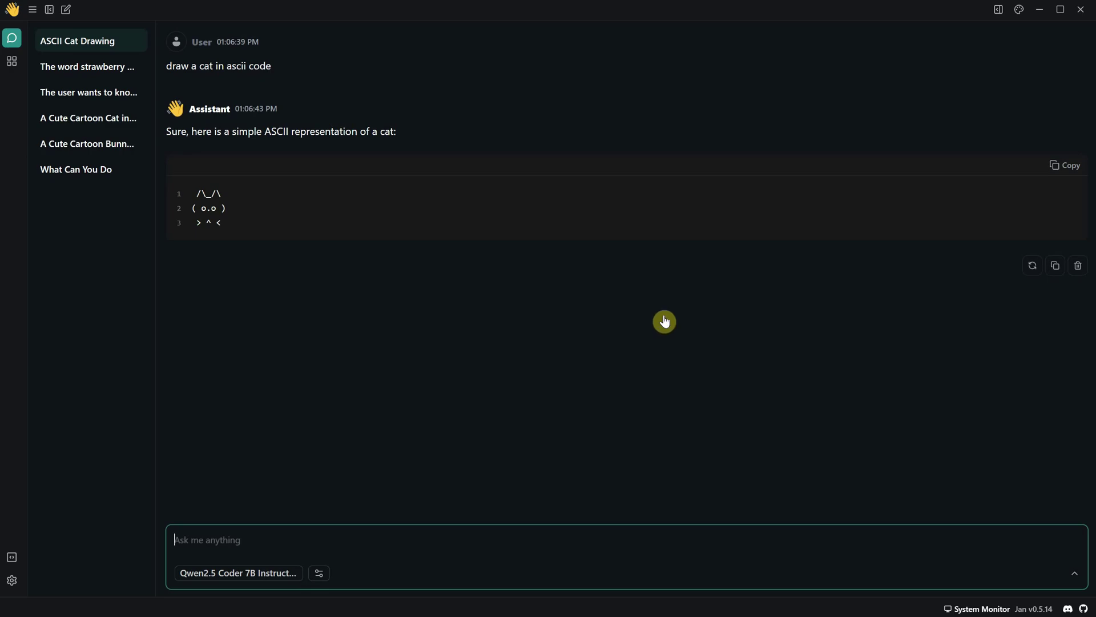
Check the chat thread's model choices and filter the model hub to Downloaded models.
{"action": "left_click", "coordinate": [256, 573]}
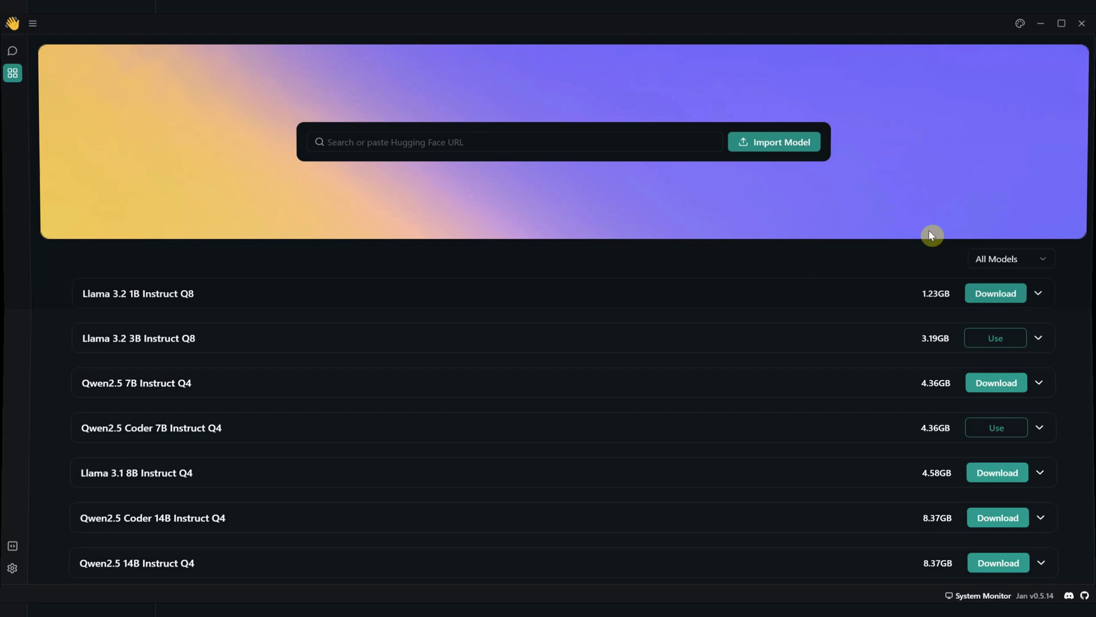
{"action": "left_click", "coordinate": [1013, 255]}
{"action": "left_click", "coordinate": [1009, 296]}
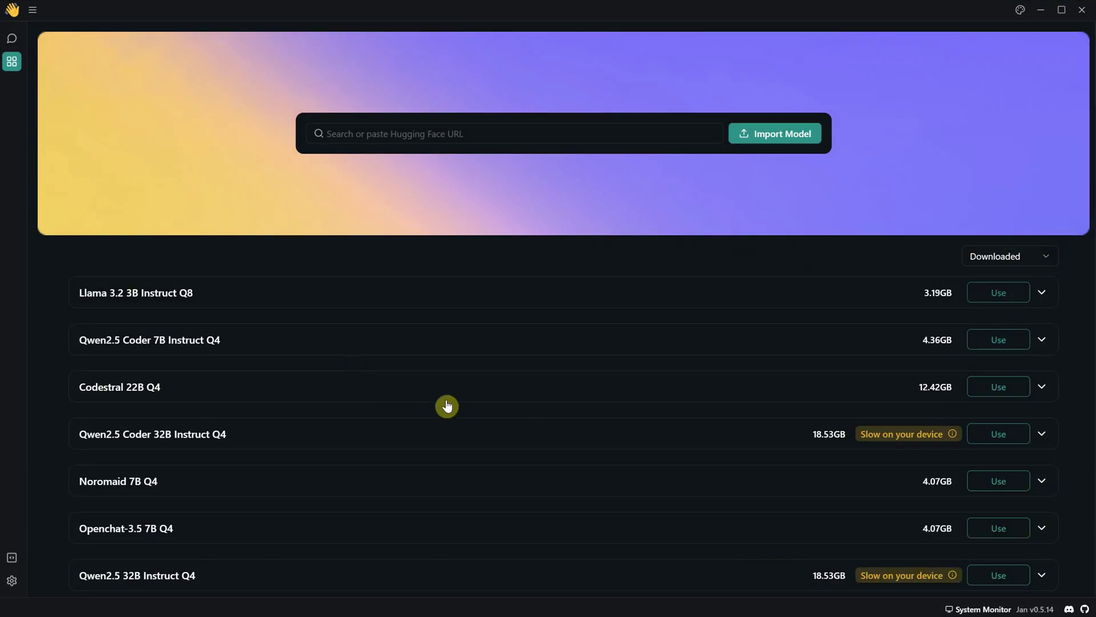
Expand the details of Noromaid 7B Q4 and read its description.
{"action": "left_click", "coordinate": [1046, 483]}
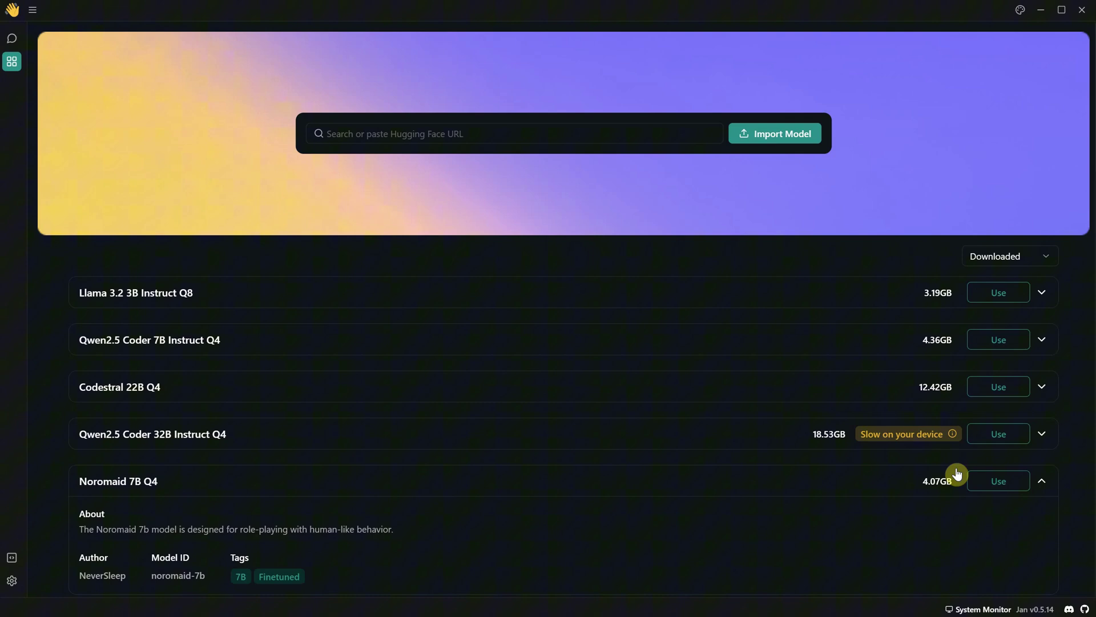
{"action": "left_click_drag", "start_coordinate": [217, 529], "coordinate": [409, 539]}
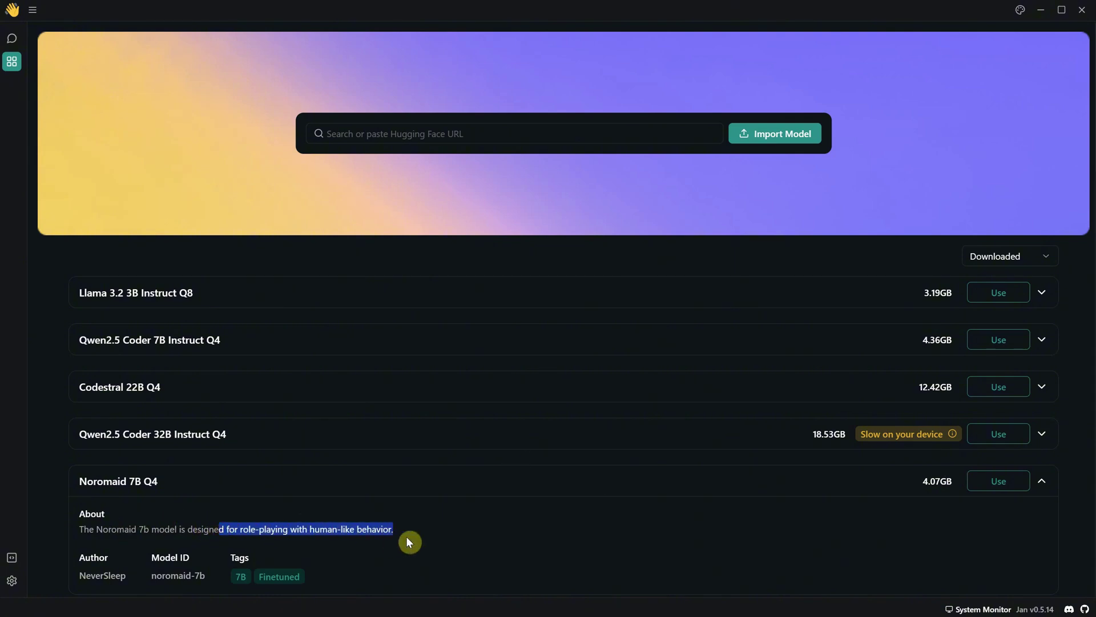
{"action": "left_click", "coordinate": [418, 540]}
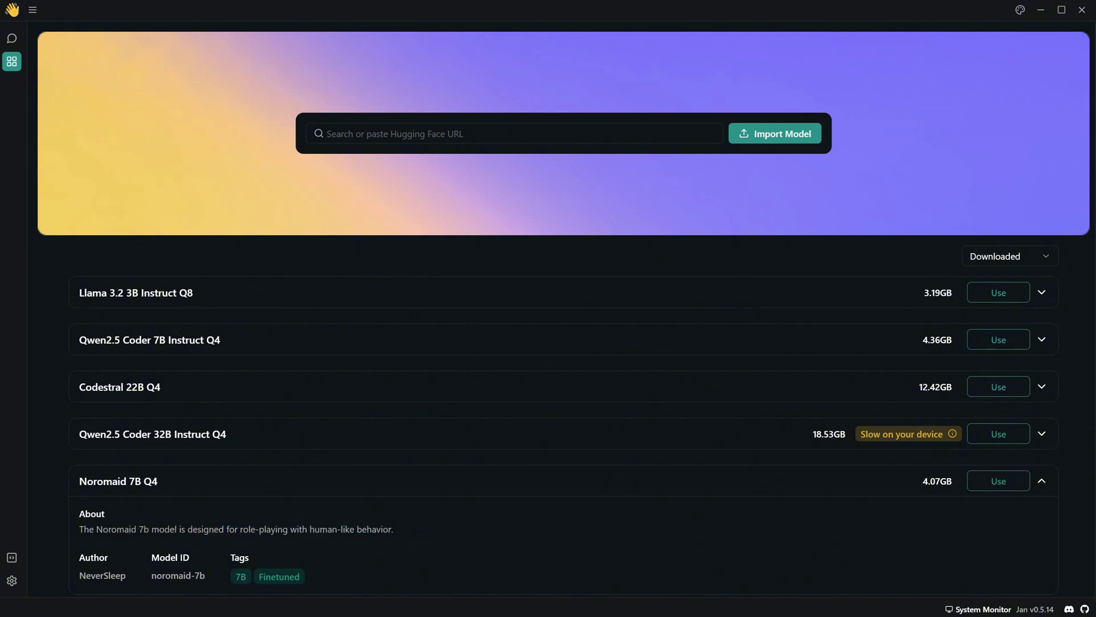
Review the prompts and replies in the "Noromaid 7B Q4 - Pirate" thread.
{"action": "left_click", "coordinate": [12, 38]}
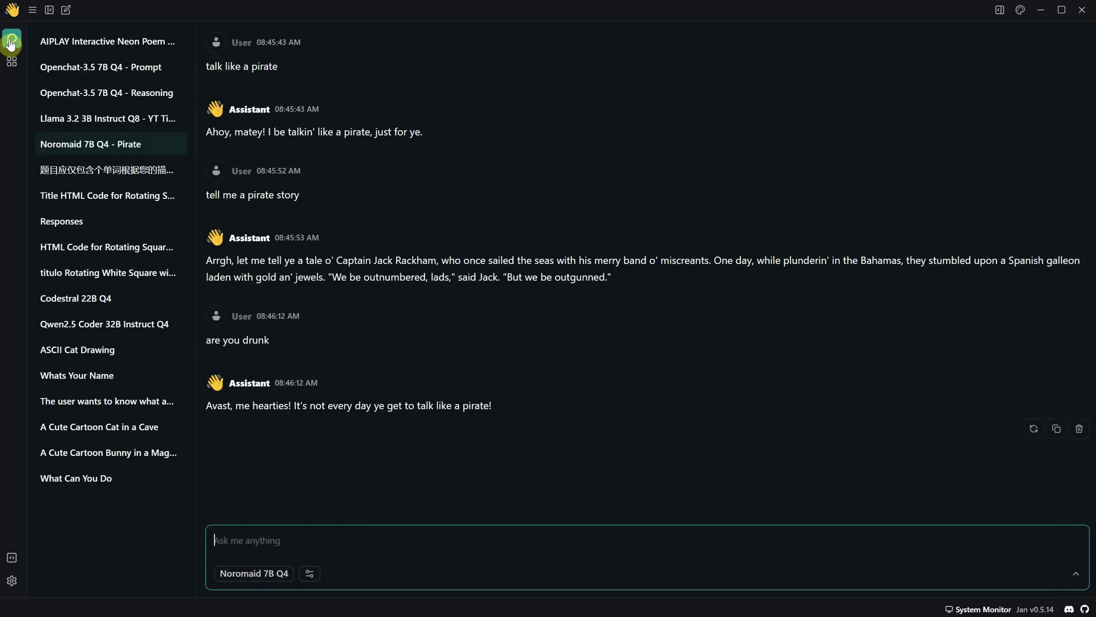
{"action": "triple_click", "coordinate": [290, 70]}
{"action": "left_click", "coordinate": [348, 111]}
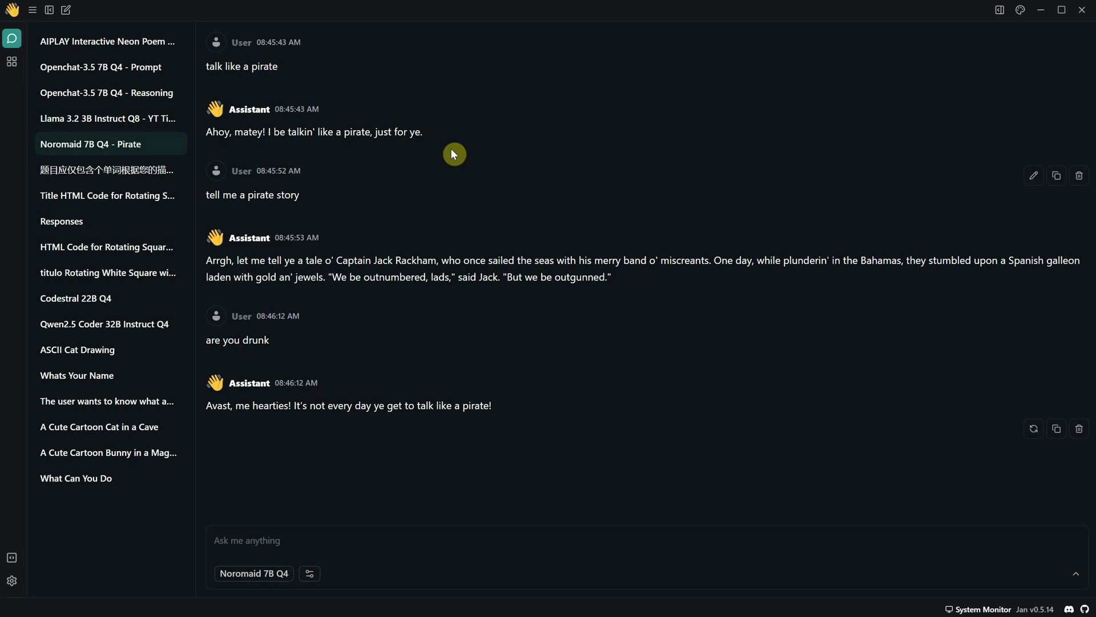
{"action": "left_click_drag", "start_coordinate": [245, 195], "coordinate": [307, 201]}
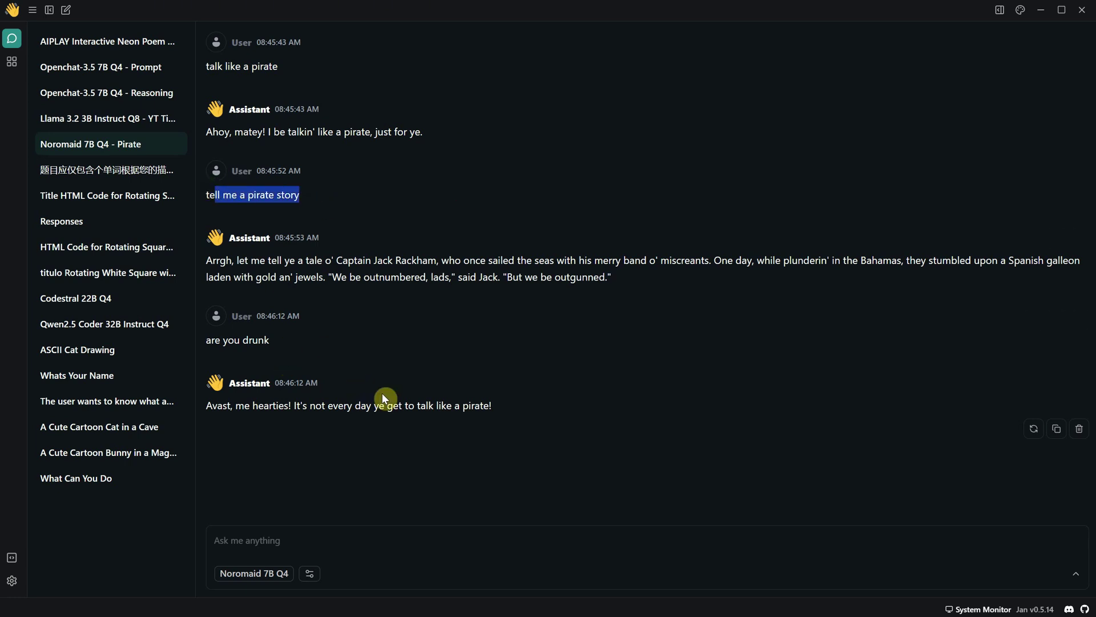
{"action": "triple_click", "coordinate": [317, 417]}
{"action": "left_click", "coordinate": [484, 445]}
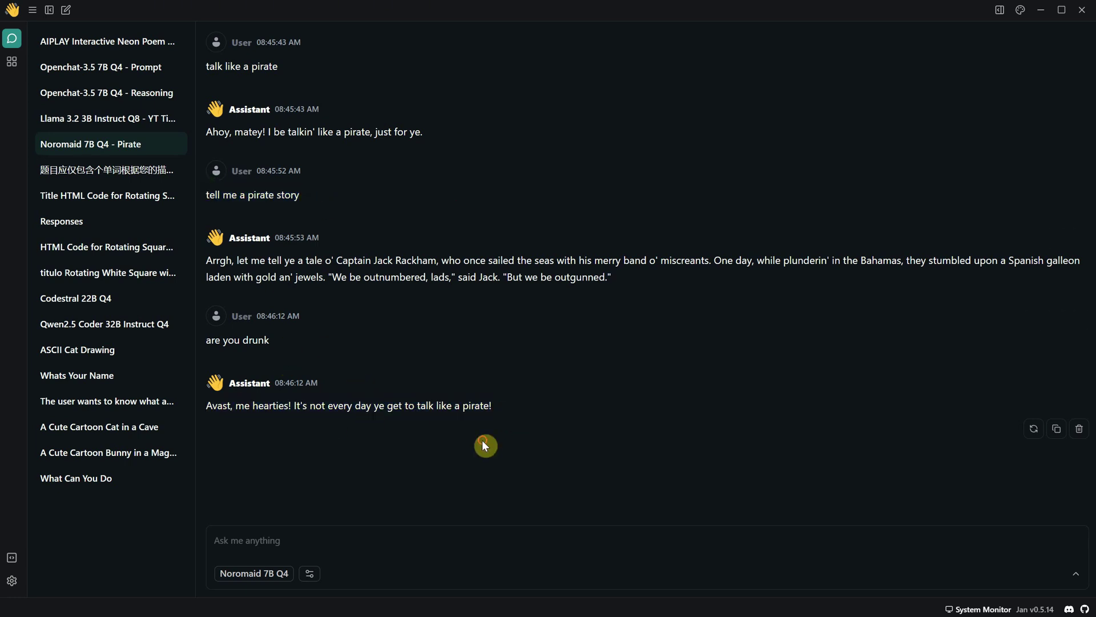
Return to the model hub and read the details of Openchat-3.5 7B Q4.
{"action": "left_click", "coordinate": [14, 69]}
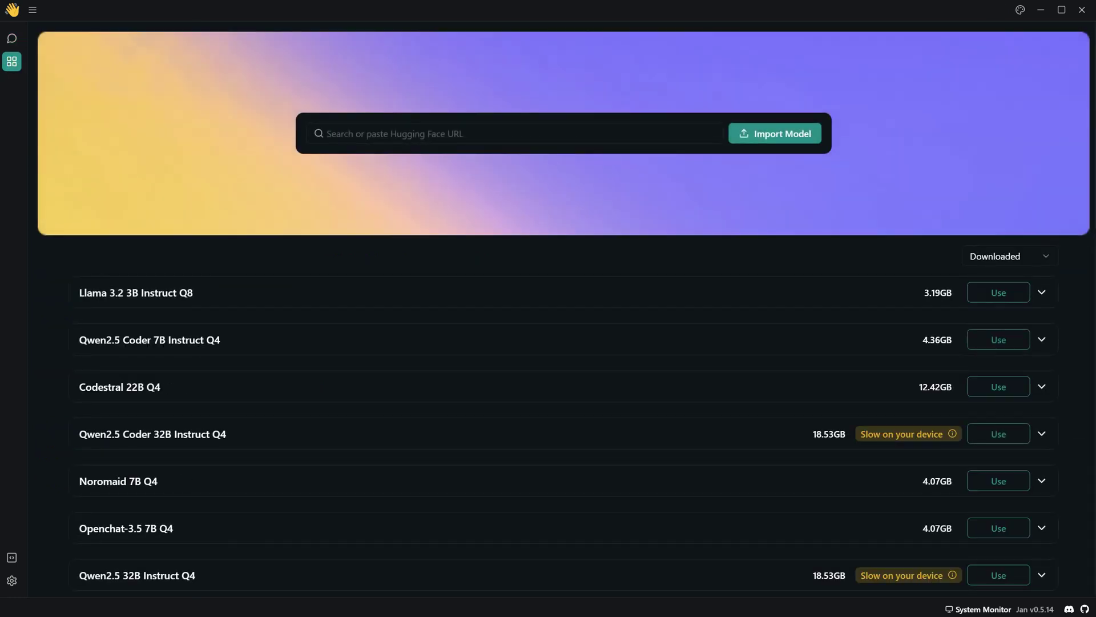
{"action": "left_click", "coordinate": [1042, 527]}
{"action": "scroll", "coordinate": [677, 471], "scroll_direction": "down", "scroll_amount": 1}
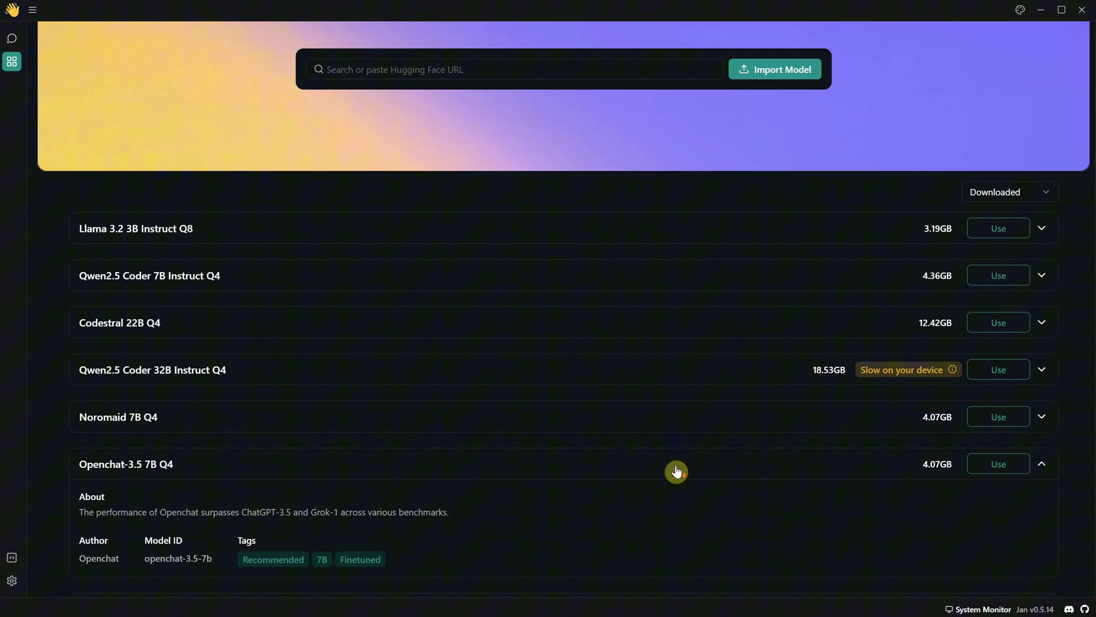
Review the prompts and replies in the "Openchat-3.5 7B Q4 - Reasoning" and "Openchat-3.5 7B Q4 - Prompt" threads.
{"action": "left_click_drag", "start_coordinate": [240, 510], "coordinate": [472, 517]}
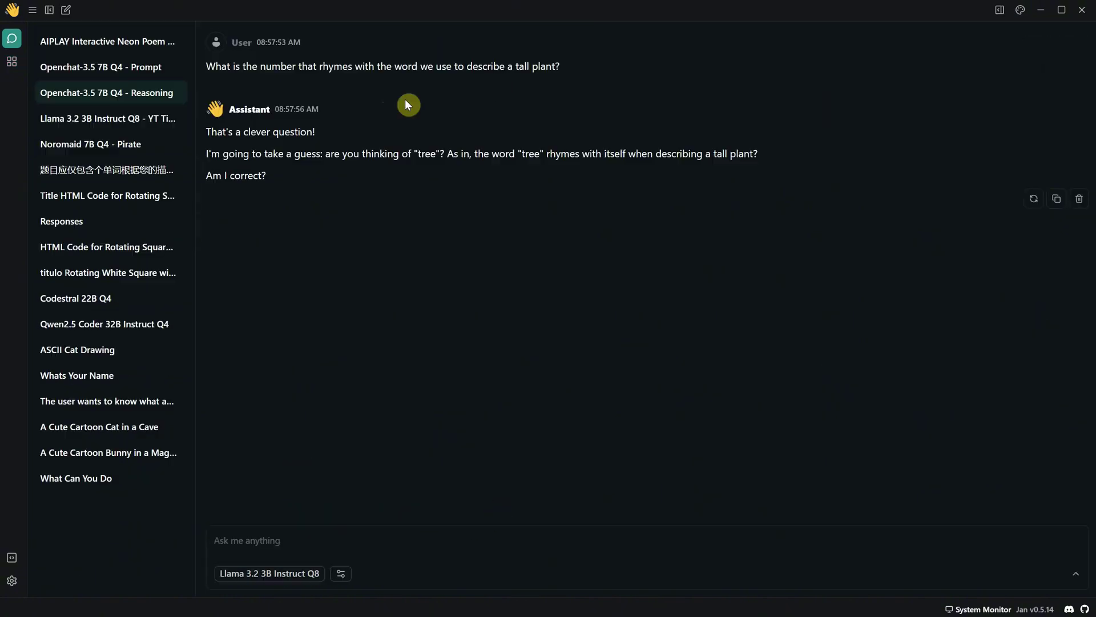
{"action": "left_click_drag", "start_coordinate": [563, 66], "coordinate": [200, 77]}
{"action": "left_click", "coordinate": [522, 91]}
{"action": "left_click", "coordinate": [134, 69]}
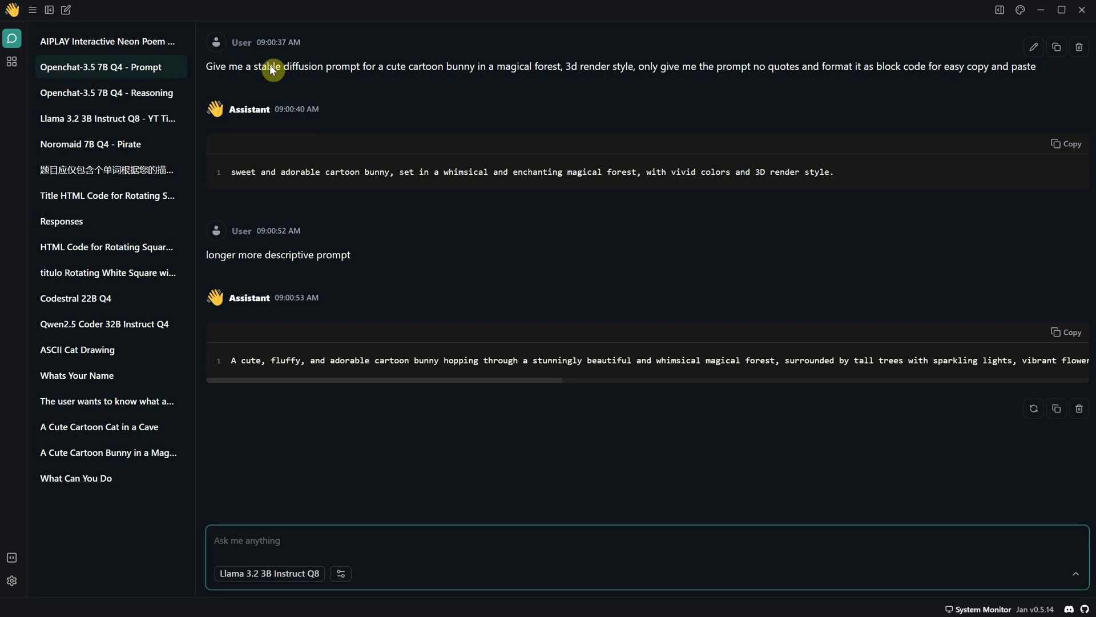
{"action": "left_click_drag", "start_coordinate": [864, 66], "coordinate": [971, 63]}
{"action": "left_click", "coordinate": [1033, 82]}
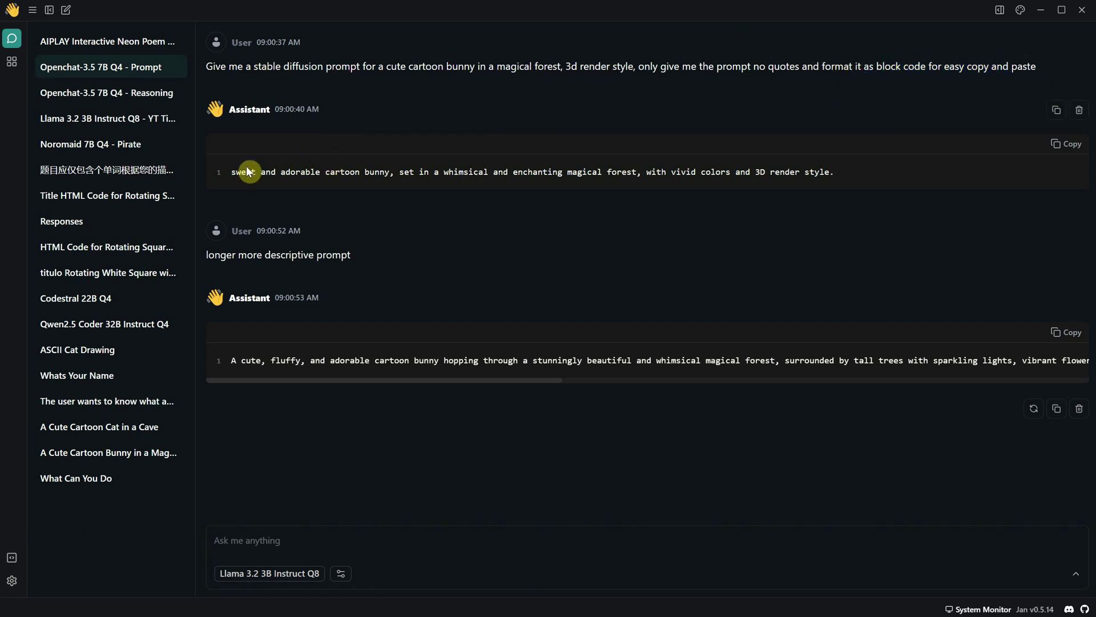
Return to the model hub and look through the larger downloaded models.
{"action": "left_click", "coordinate": [12, 61]}
{"action": "scroll", "coordinate": [896, 331], "scroll_direction": "down", "scroll_amount": 3}
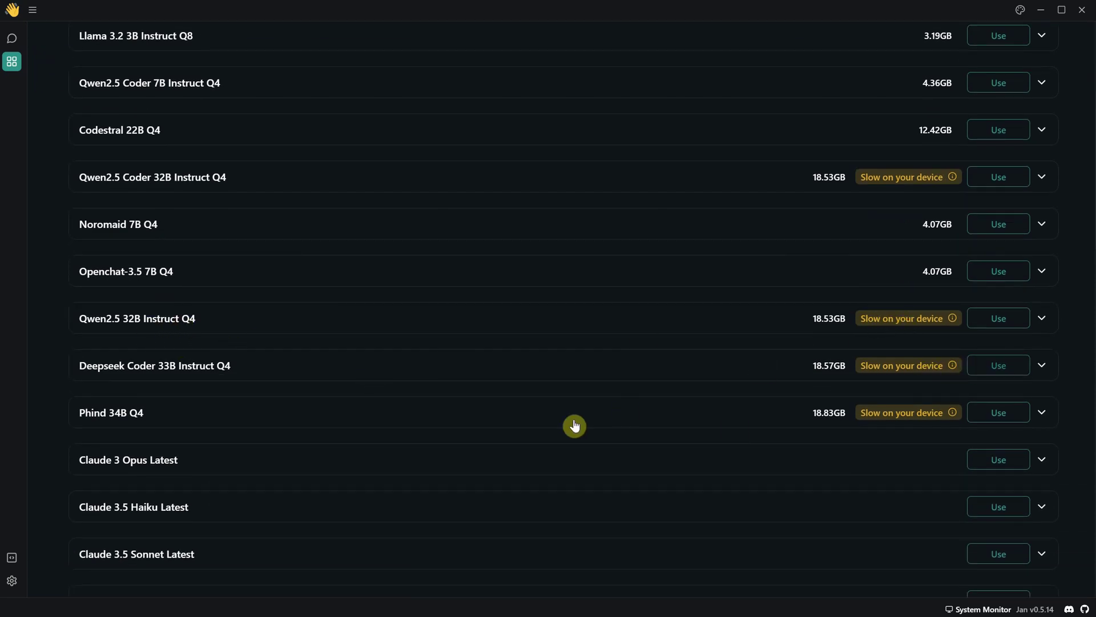
{"action": "scroll", "coordinate": [754, 403], "scroll_direction": "up", "scroll_amount": 5}
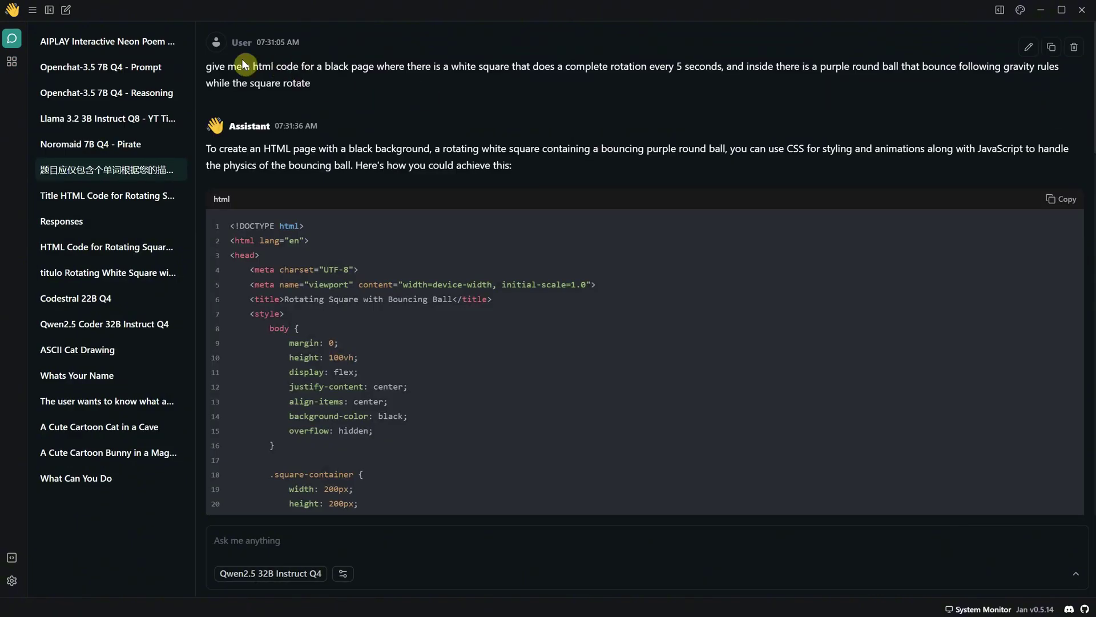
Read the rotating white square and bouncing purple ball HTML prompt in the Qwen2.5 32B Instruct Q4 thread.
{"action": "left_click_drag", "start_coordinate": [208, 67], "coordinate": [557, 66]}
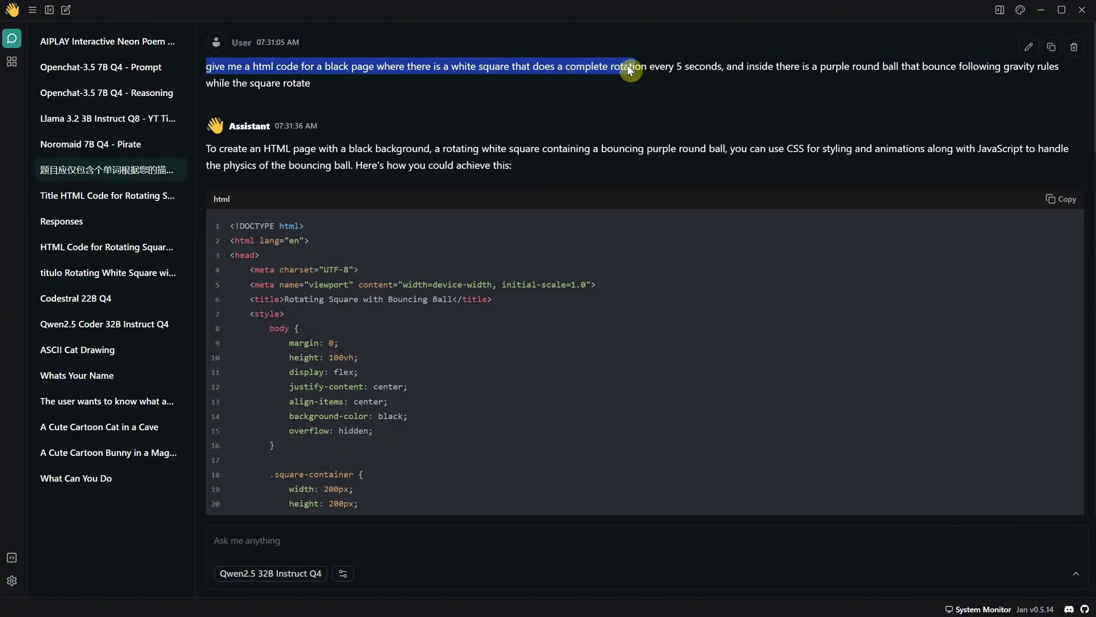
{"action": "left_click", "coordinate": [693, 87]}
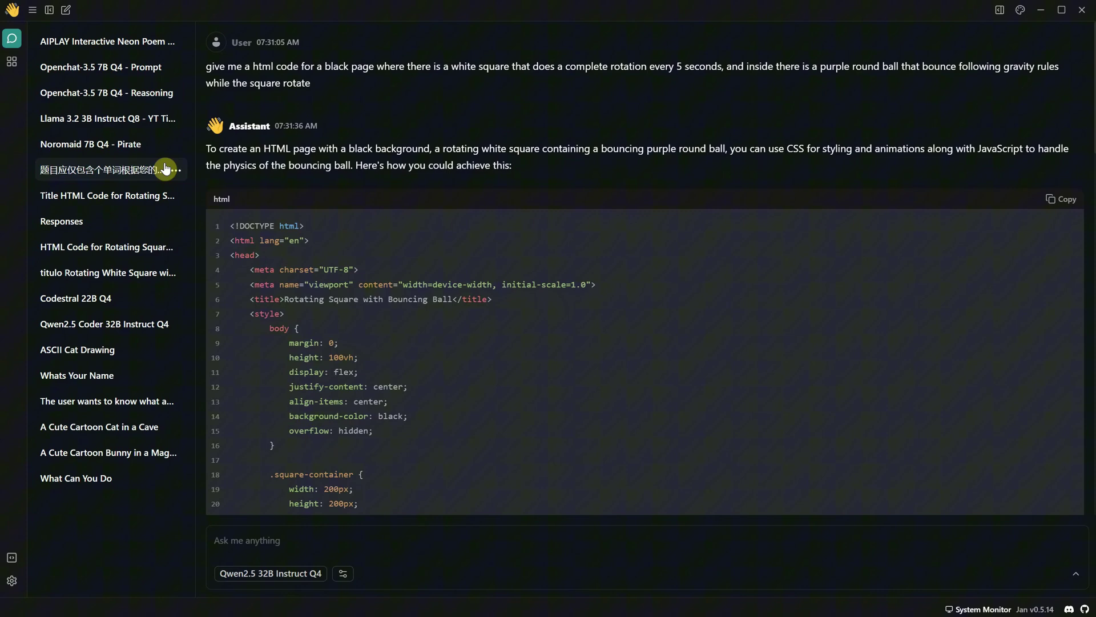
{"action": "left_click", "coordinate": [553, 153]}
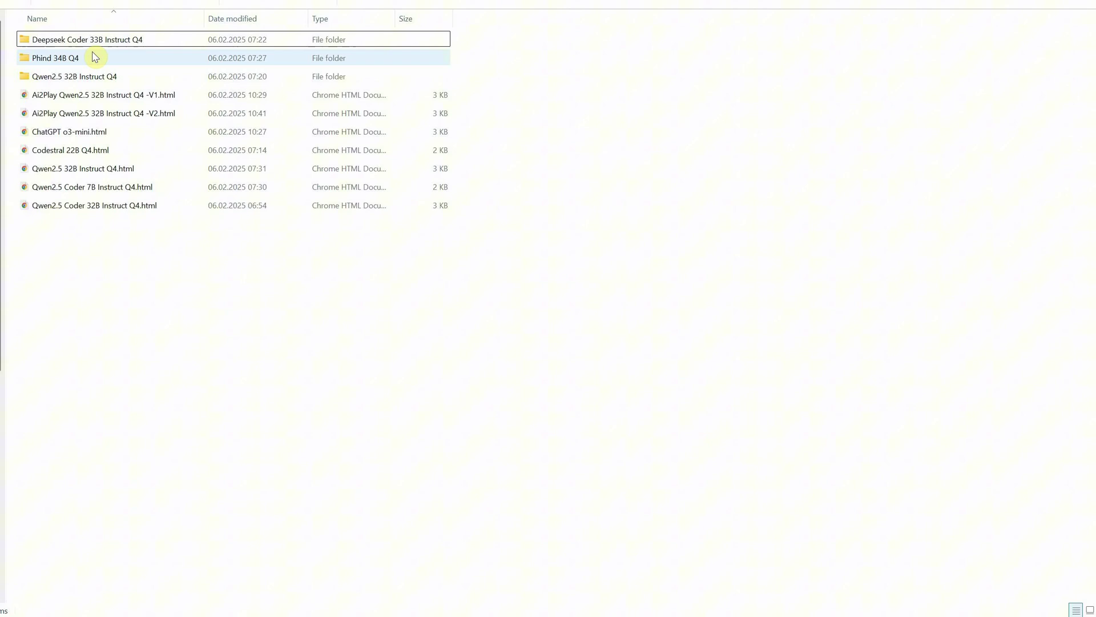
Switch to File Explorer and inspect the saved results in the Deepseek Coder 33B Instruct Q4 and Phind 34B Q4 folders.
{"action": "double_click", "coordinate": [126, 40]}
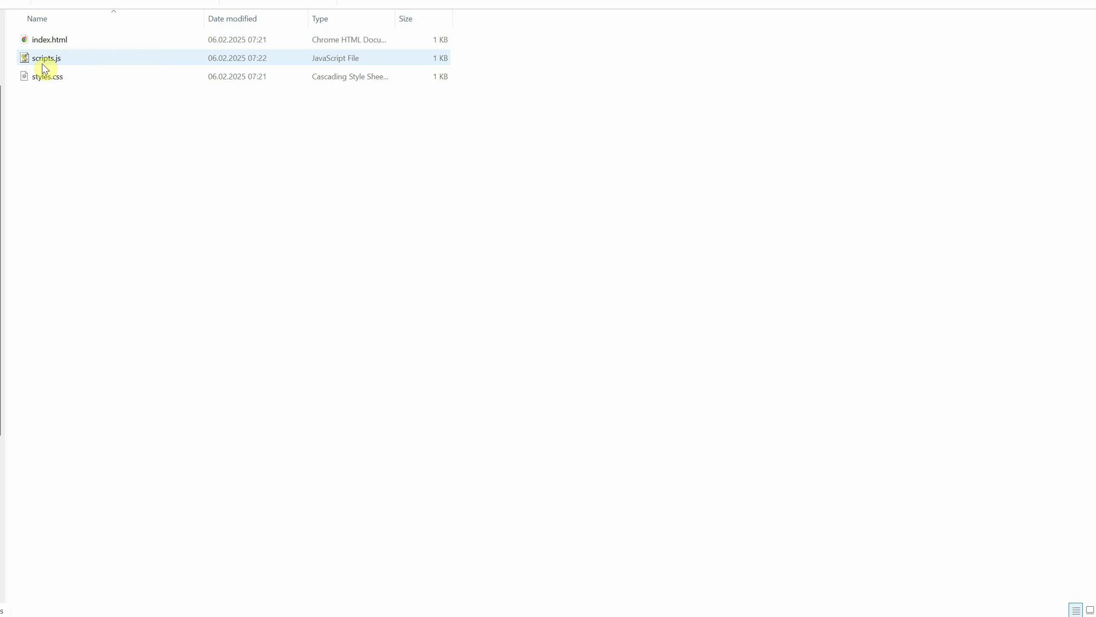
{"action": "left_click", "coordinate": [43, 64]}
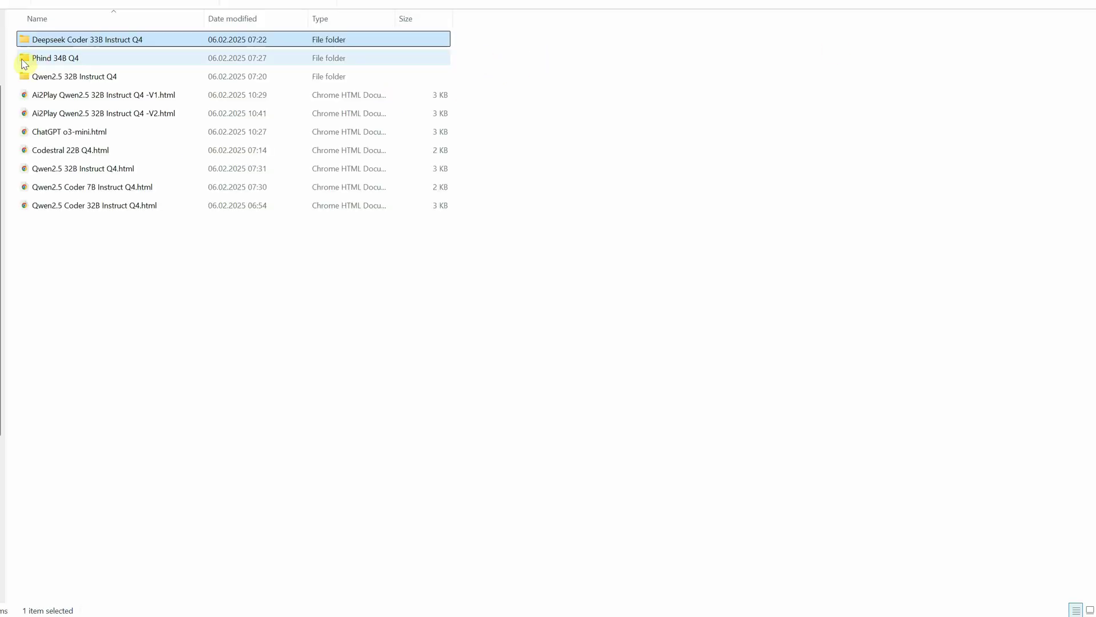
{"action": "left_click", "coordinate": [67, 63]}
{"action": "double_click", "coordinate": [67, 62]}
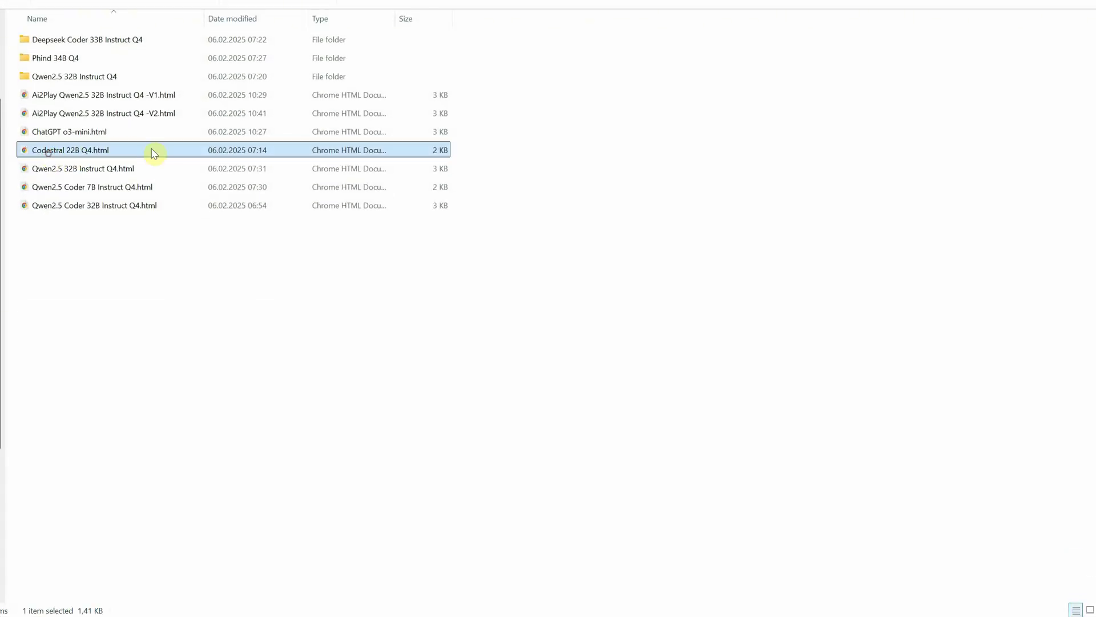
Compare the HTML results of Codestral 22B Q4, Qwen2.5 Coder 7B Instruct Q4, Qwen2.5 Coder 32B Instruct Q4 and ChatGPT o3-mini.
{"action": "double_click", "coordinate": [84, 153]}
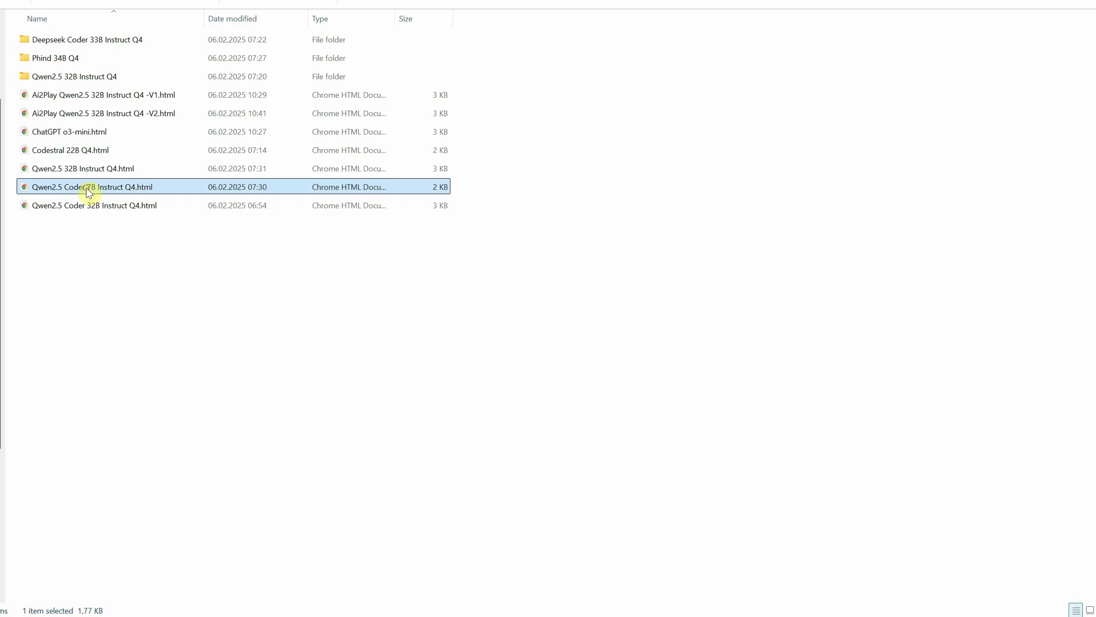
{"action": "double_click", "coordinate": [97, 189]}
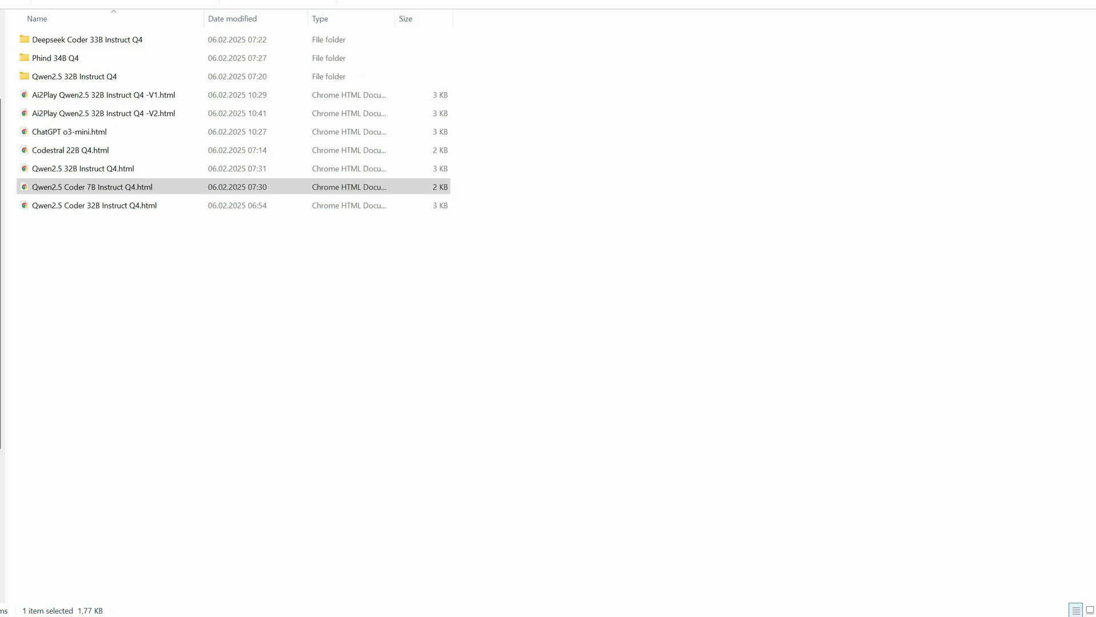
{"action": "left_click", "coordinate": [157, 207]}
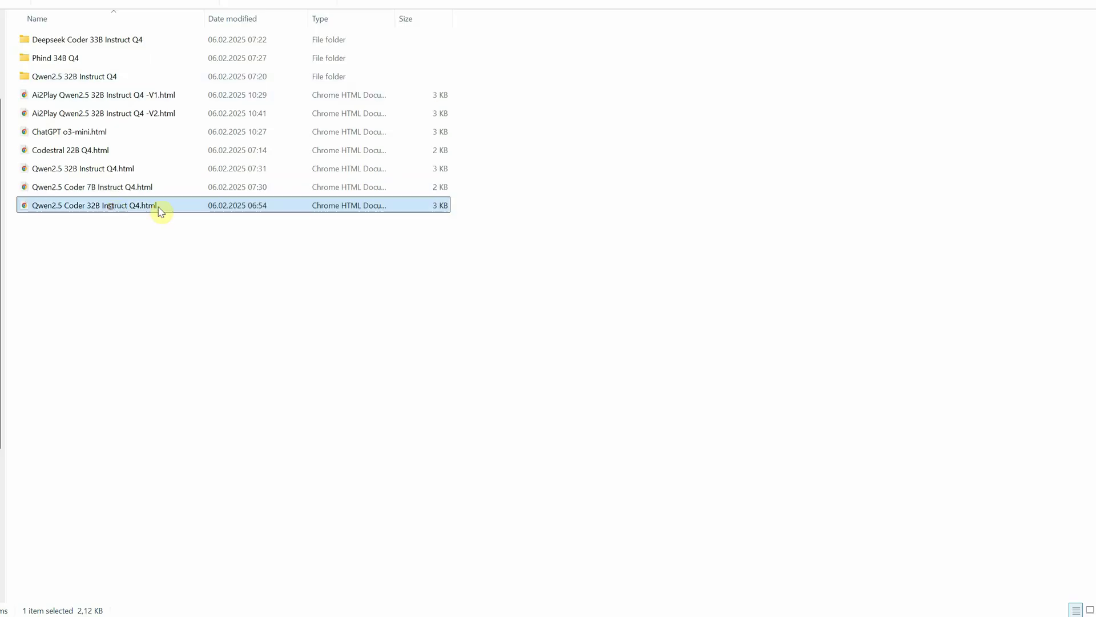
{"action": "double_click", "coordinate": [95, 207]}
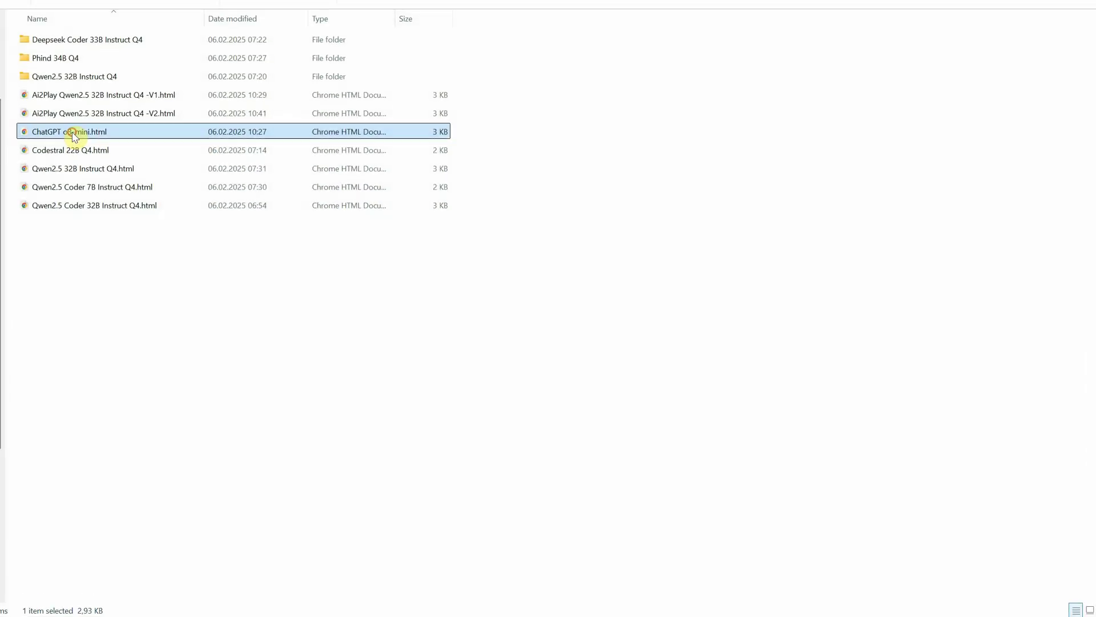
{"action": "double_click", "coordinate": [71, 136]}
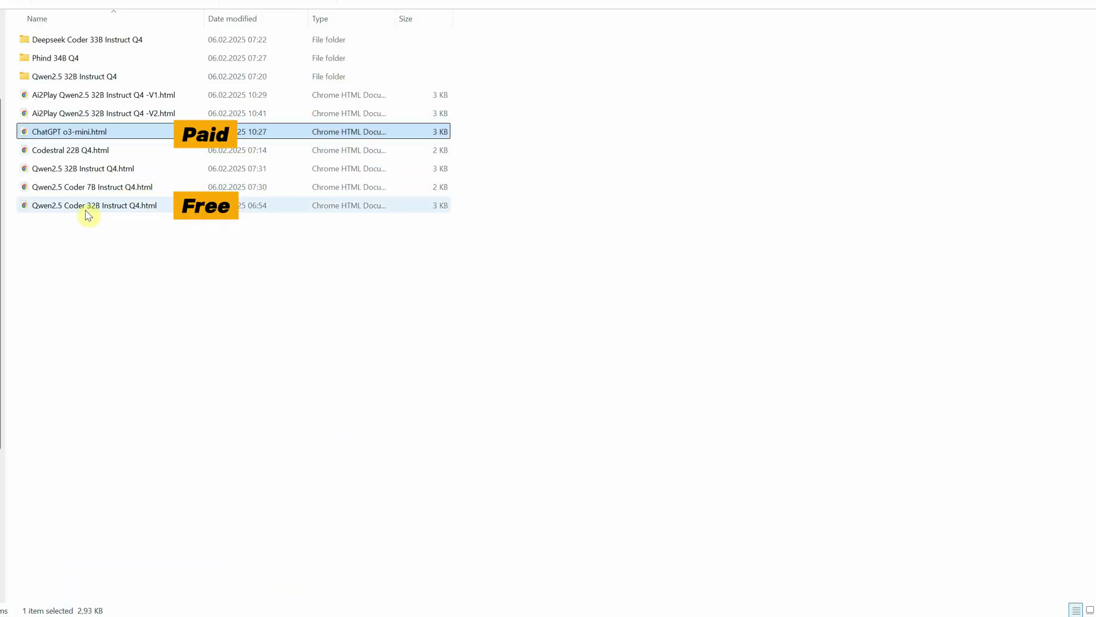
{"action": "left_click", "coordinate": [86, 211], "text": "ctrl"}
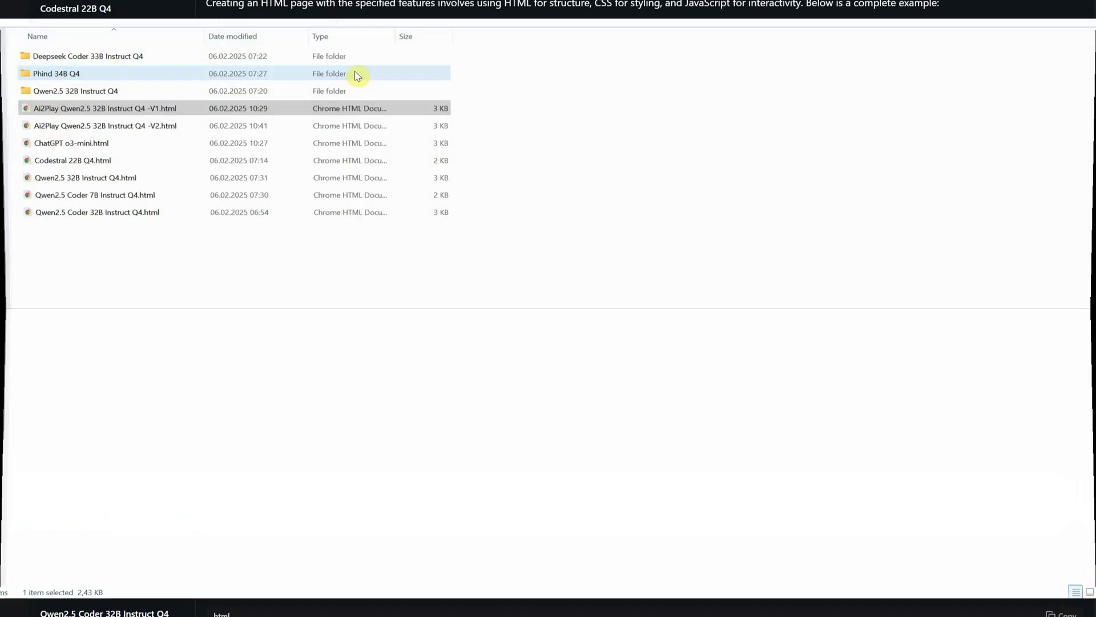
Open "Ai2Play Qwen2.5 32B Instruct Q4 -V1.html" in the browser and test the page's QUIT function.
{"action": "left_click", "coordinate": [129, 95]}
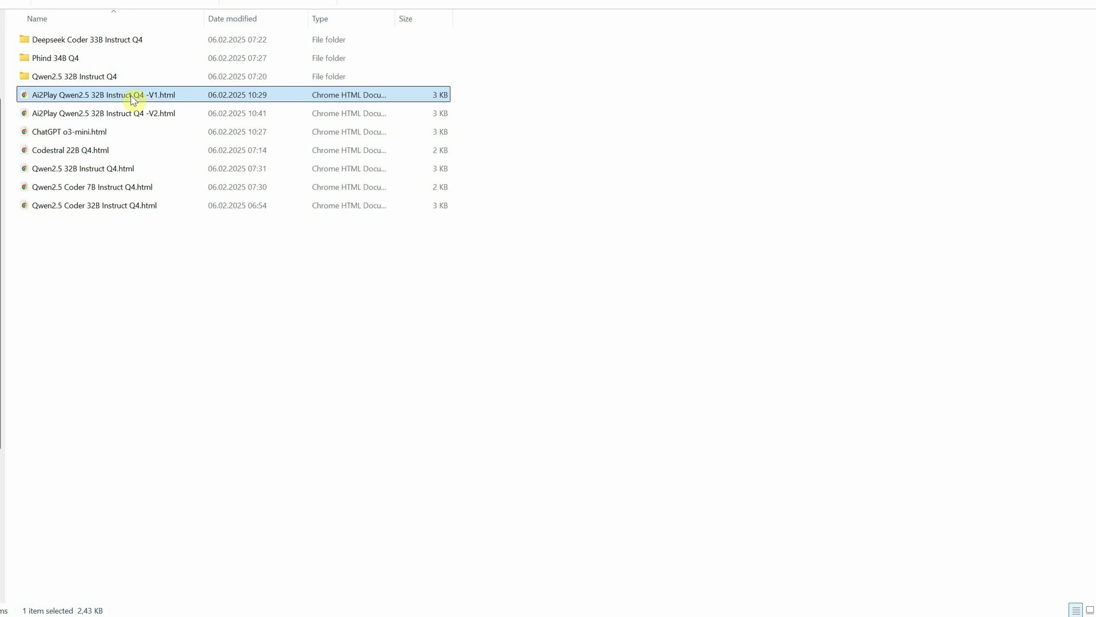
{"action": "double_click", "coordinate": [132, 101]}
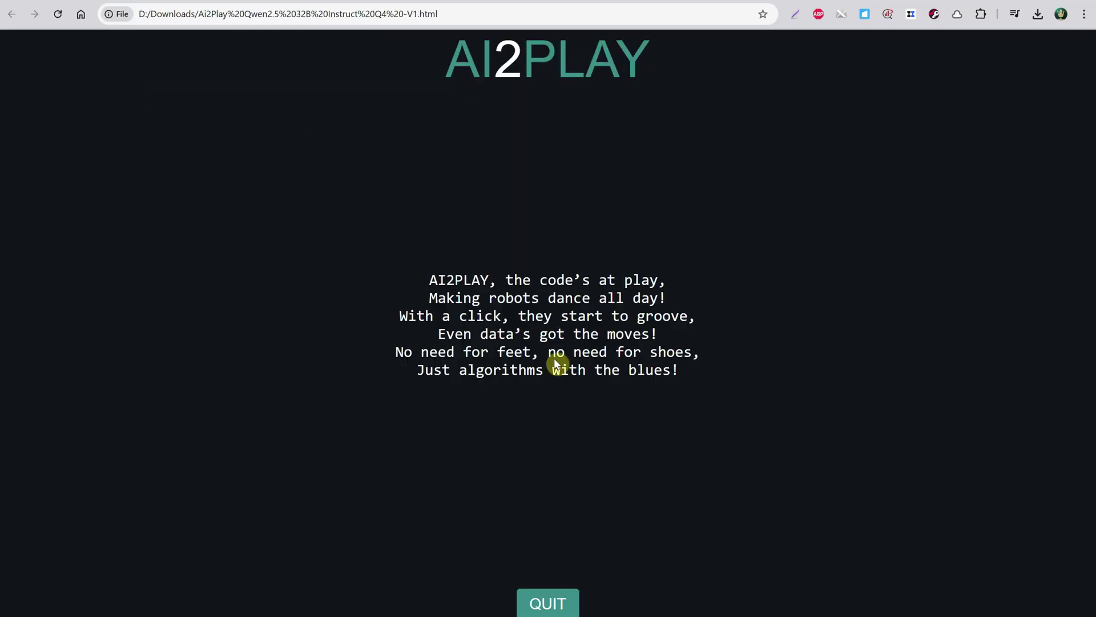
{"action": "left_click", "coordinate": [546, 603]}
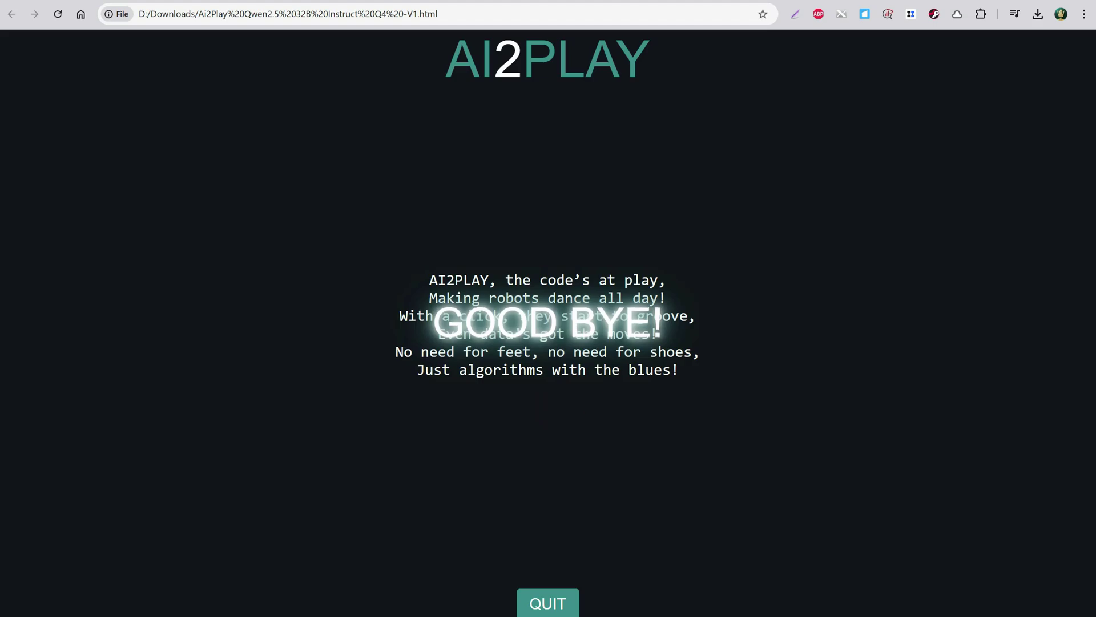
Switch to Jan and review the follow-up request and revised reply in the "AIPLAY Interactive Neon Poem" thread.
{"action": "key", "text": "alt+Tab"}
{"action": "scroll", "coordinate": [697, 370], "scroll_direction": "down", "scroll_amount": 1}
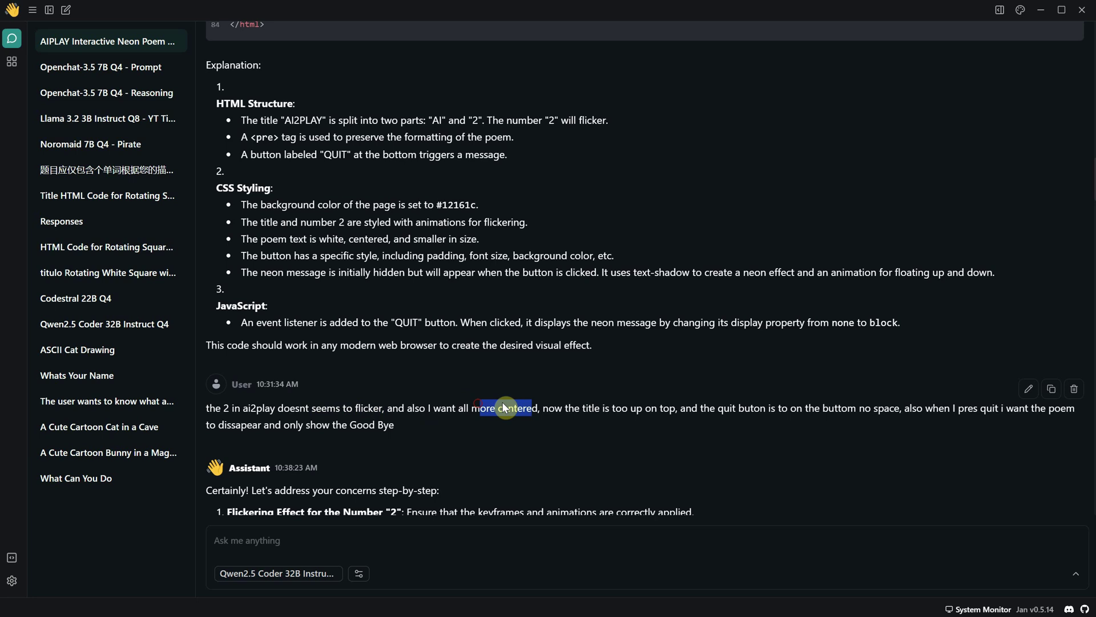
{"action": "left_click_drag", "start_coordinate": [539, 407], "coordinate": [805, 408]}
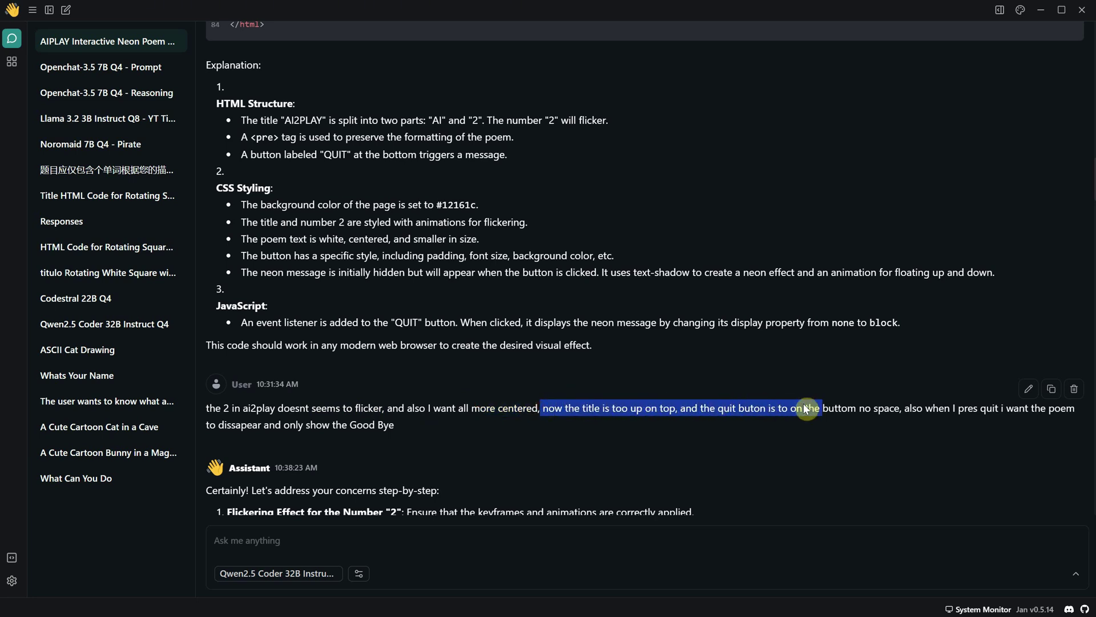
{"action": "left_click", "coordinate": [855, 424]}
{"action": "left_click_drag", "start_coordinate": [394, 424], "coordinate": [289, 423]}
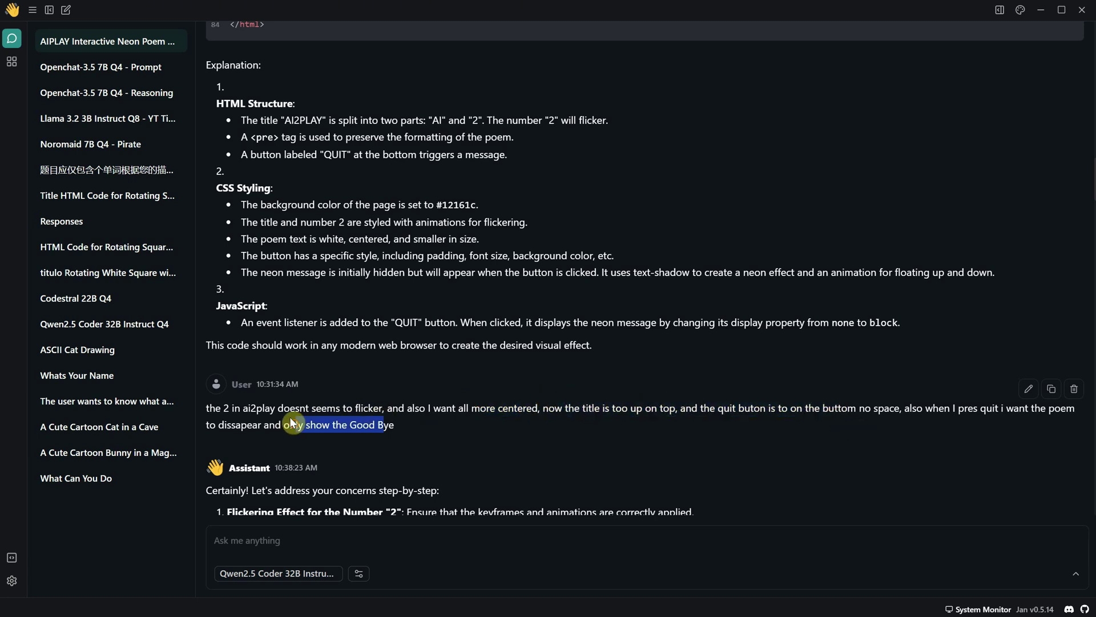
{"action": "left_click", "coordinate": [431, 439]}
{"action": "scroll", "coordinate": [834, 288], "scroll_direction": "down", "scroll_amount": 15}
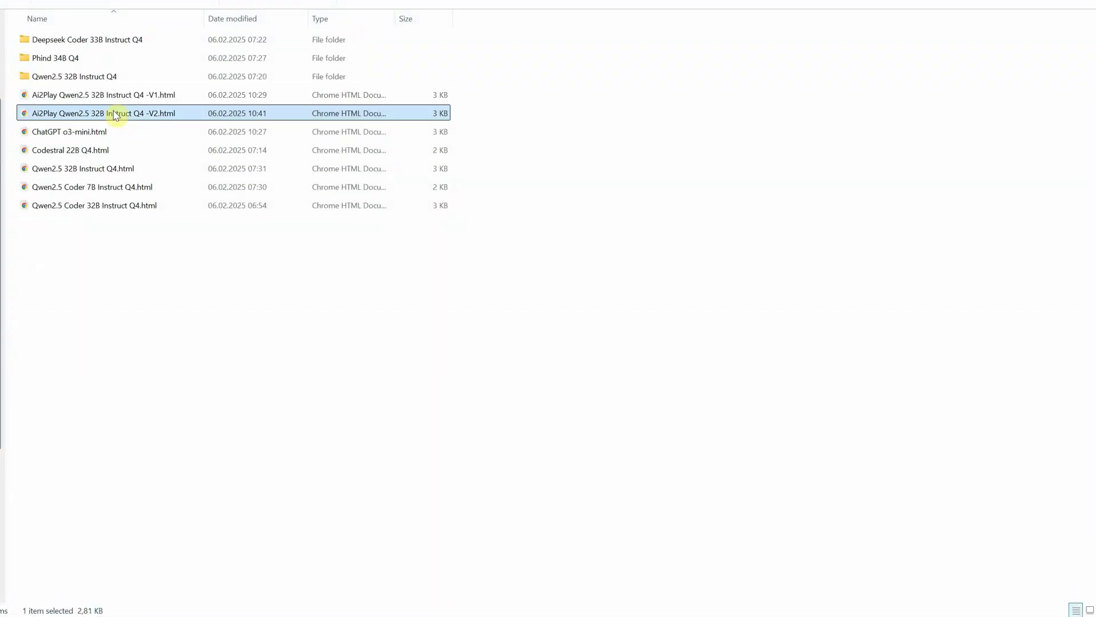
Open "Ai2Play Qwen2.5 32B Instruct Q4 -V2.html" in the browser and test the revised page's QUIT function.
{"action": "double_click", "coordinate": [116, 116]}
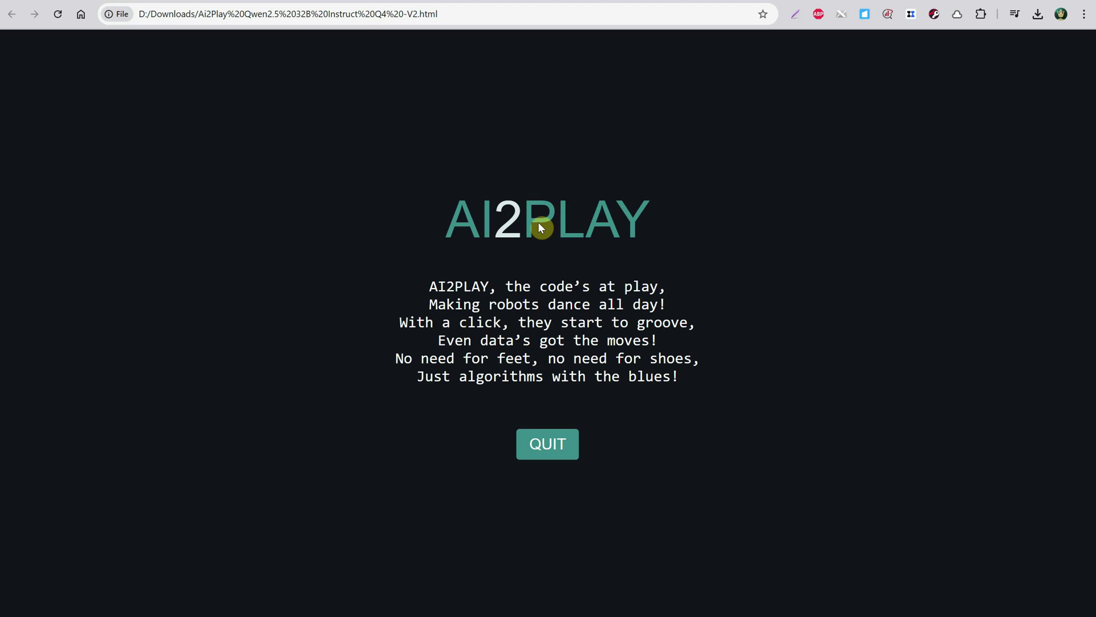
{"action": "left_click", "coordinate": [547, 451]}
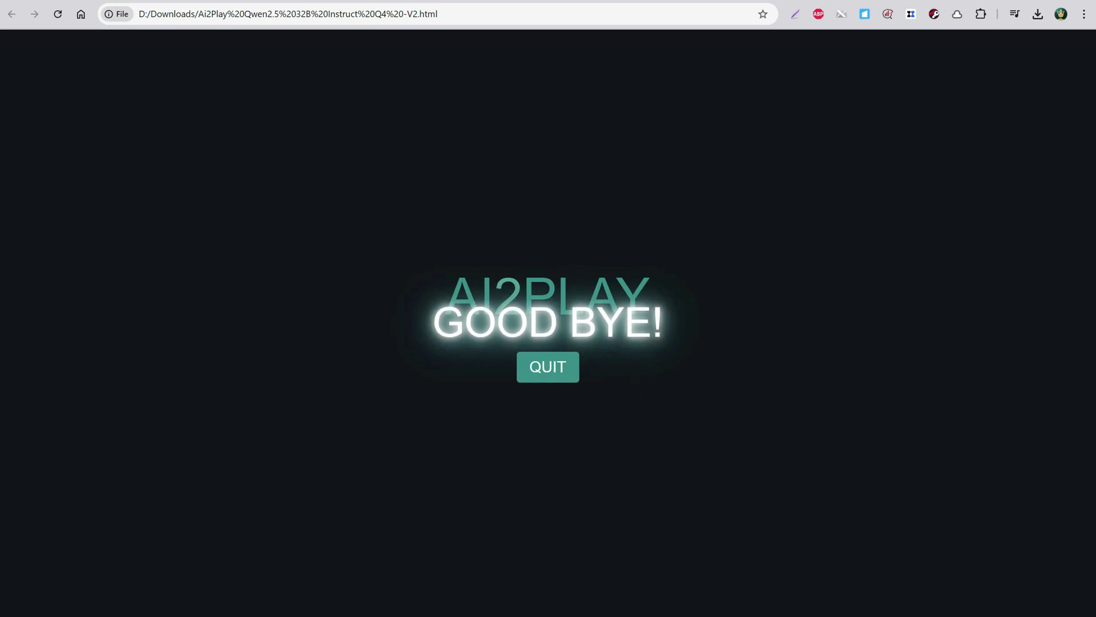
{"action": "key", "text": "alt+Tab"}
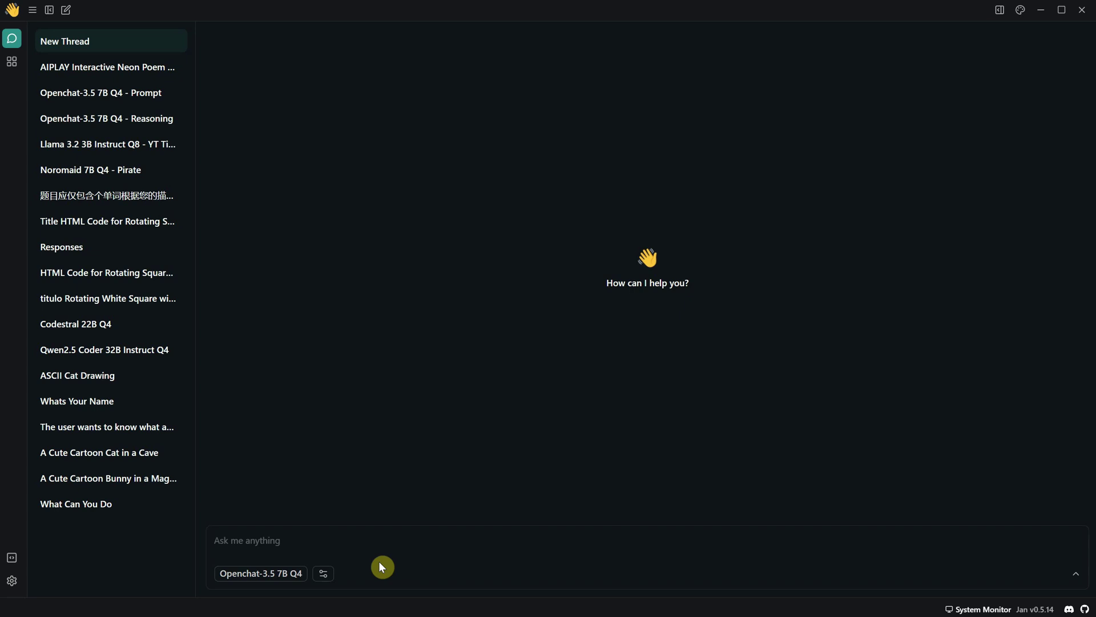
In the new Openchat-3.5 7B Q4 thread, send "Say thank you for watching and don't forget to subscribe to my channel in 10 different languages".
{"action": "left_click", "coordinate": [372, 544]}
{"action": "type", "text": "Say thank"}
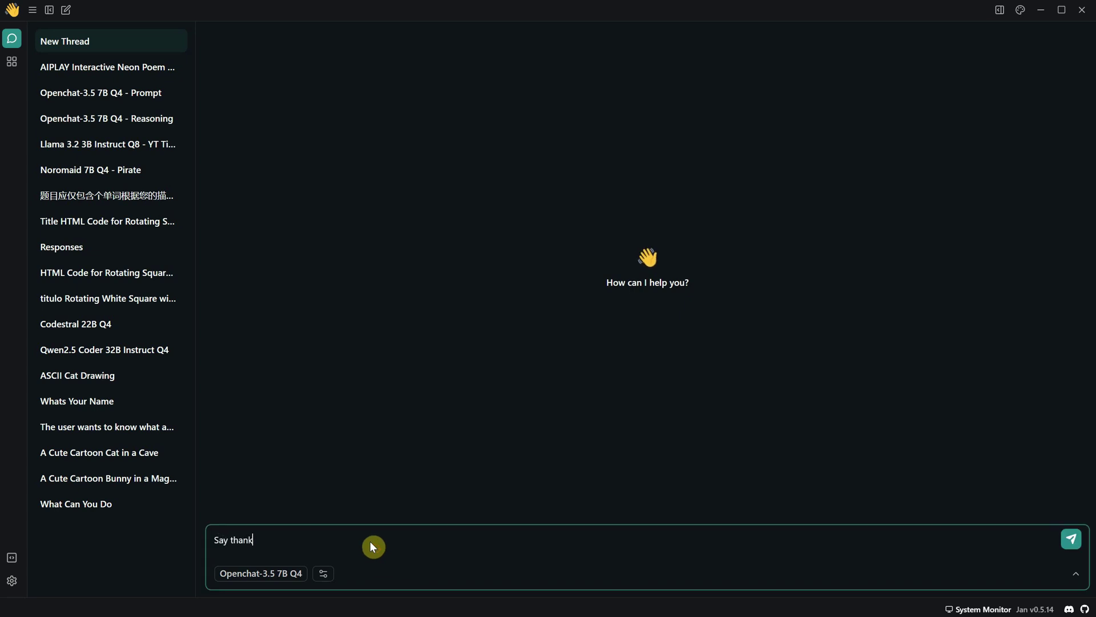
{"action": "type", "text": " you for watching and don't forget to subscribe to my channel"}
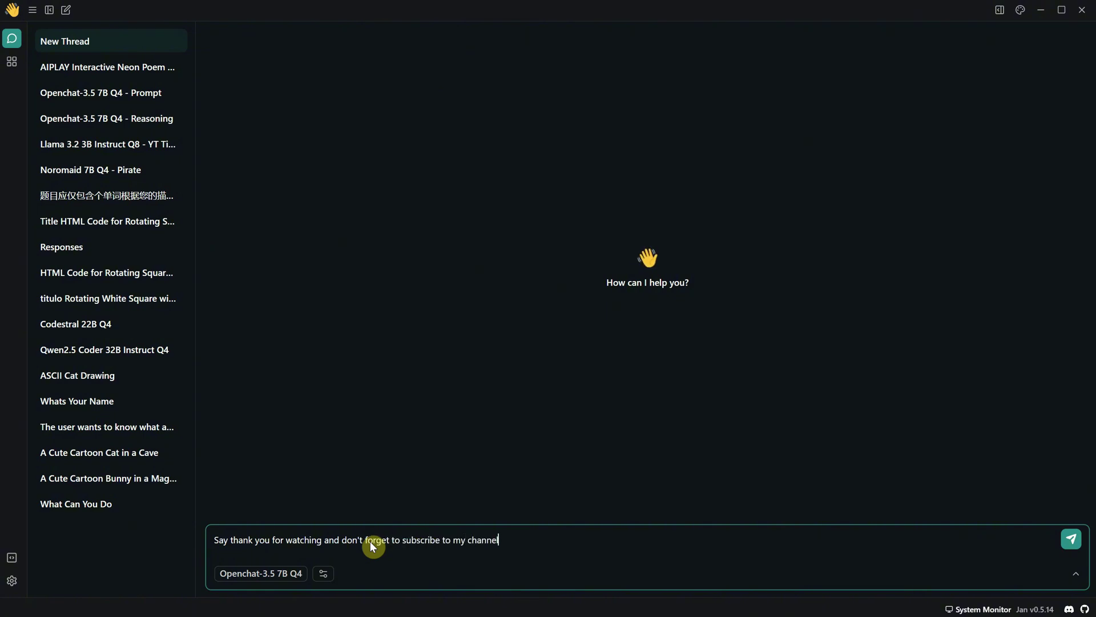
{"action": "type", "text": " in 10 different languages"}
{"action": "key", "text": "Return"}
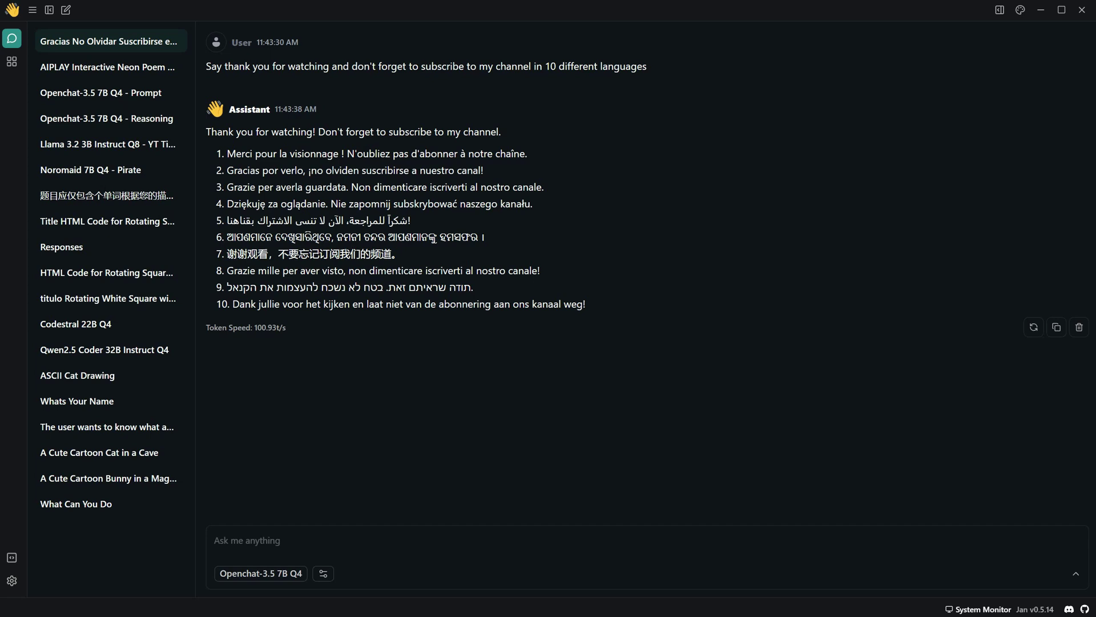
Send the follow-up message "si in romana" in the same thread.
{"action": "left_click", "coordinate": [285, 543]}
{"action": "type", "text": "si in romana"}
{"action": "key", "text": "Return"}
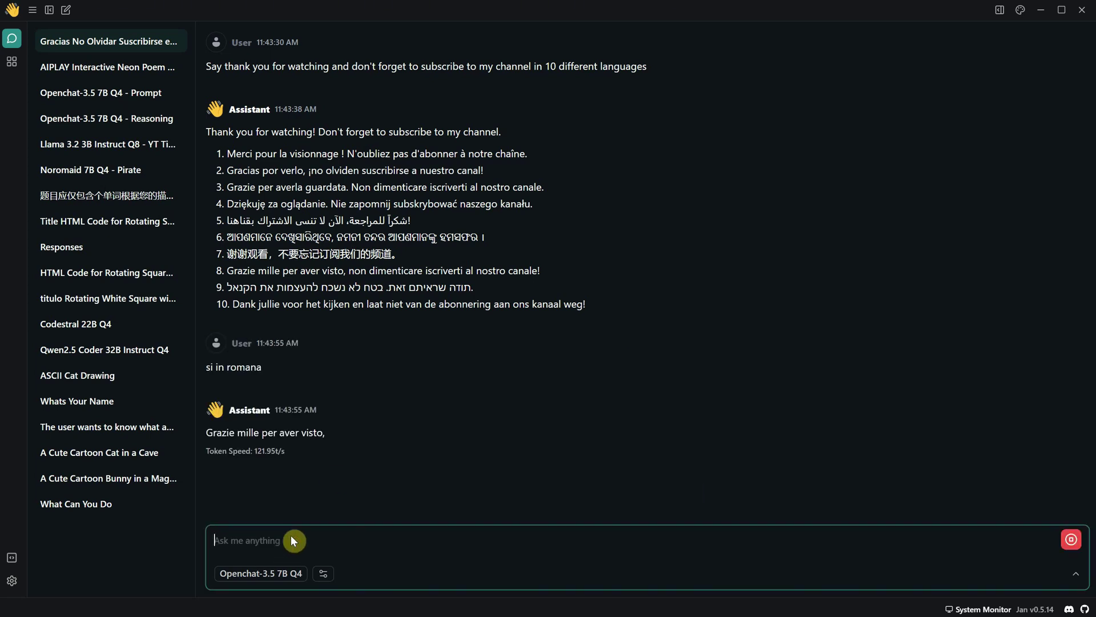
Correct the model with the message "that is italian, in romanian i want" and answer its reply with "fail :))".
{"action": "type", "text": "that is italian, in roman"}
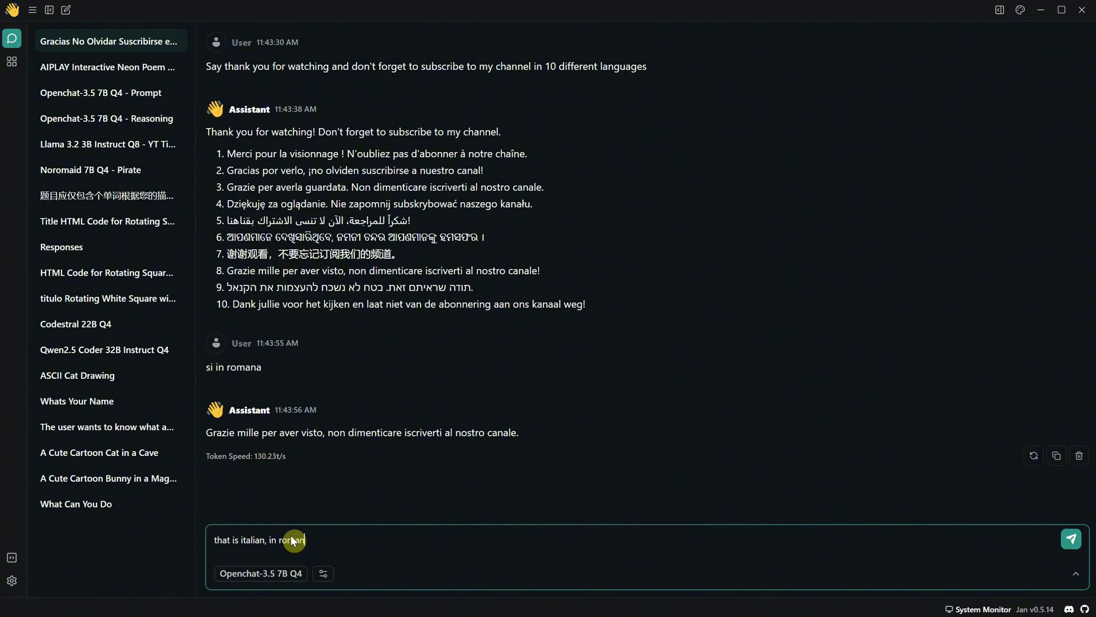
{"action": "type", "text": "ian i want"}
{"action": "key", "text": "Return"}
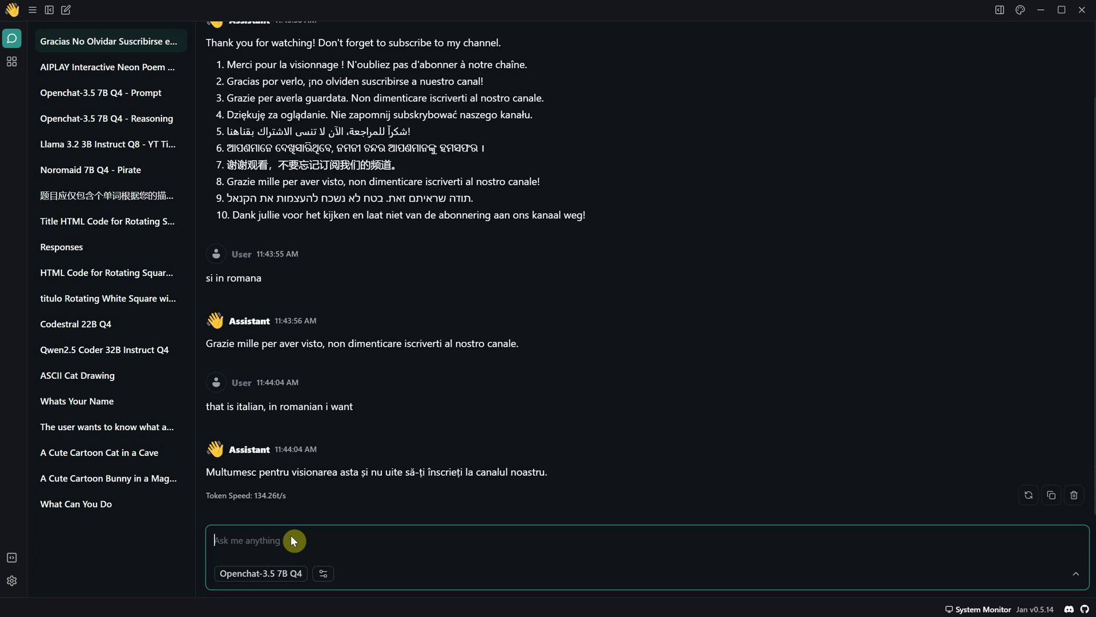
{"action": "type", "text": "fail :))"}
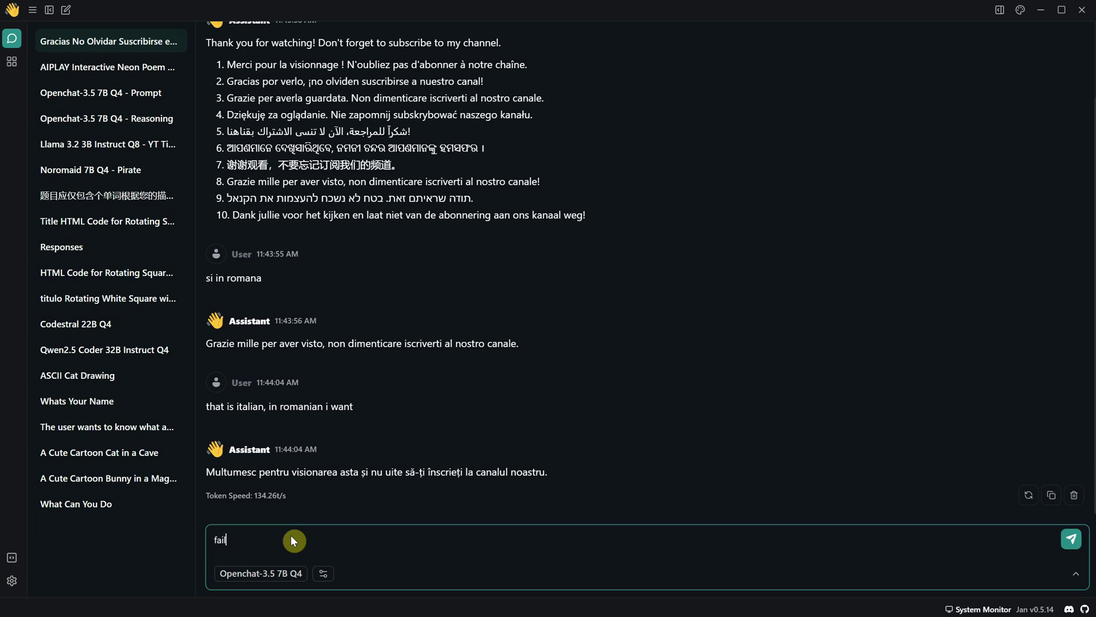
{"action": "key", "text": "Return"}
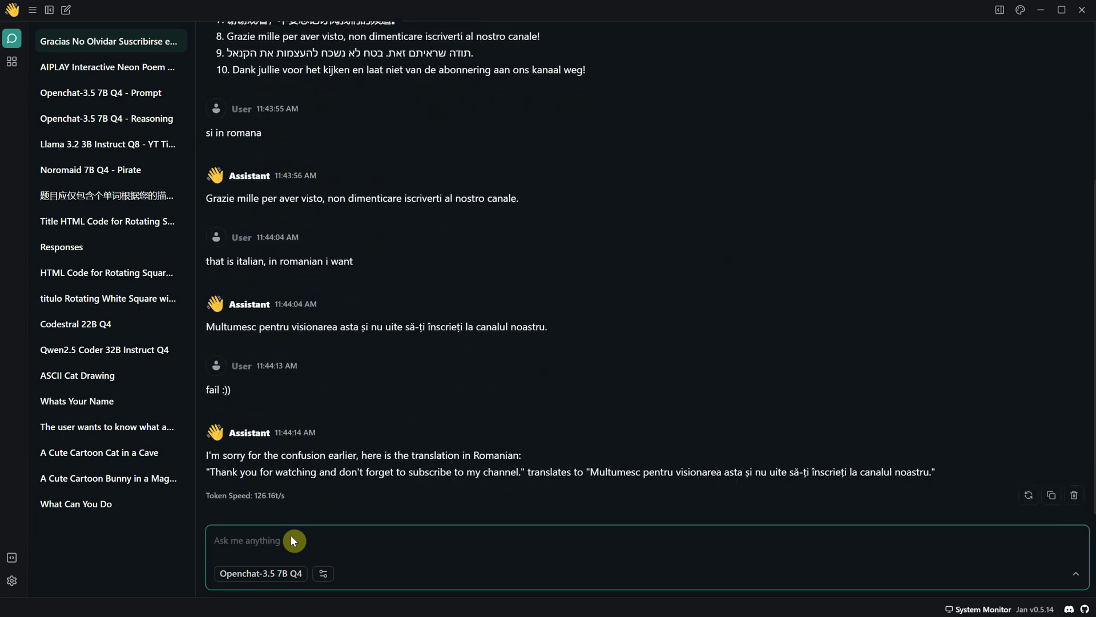